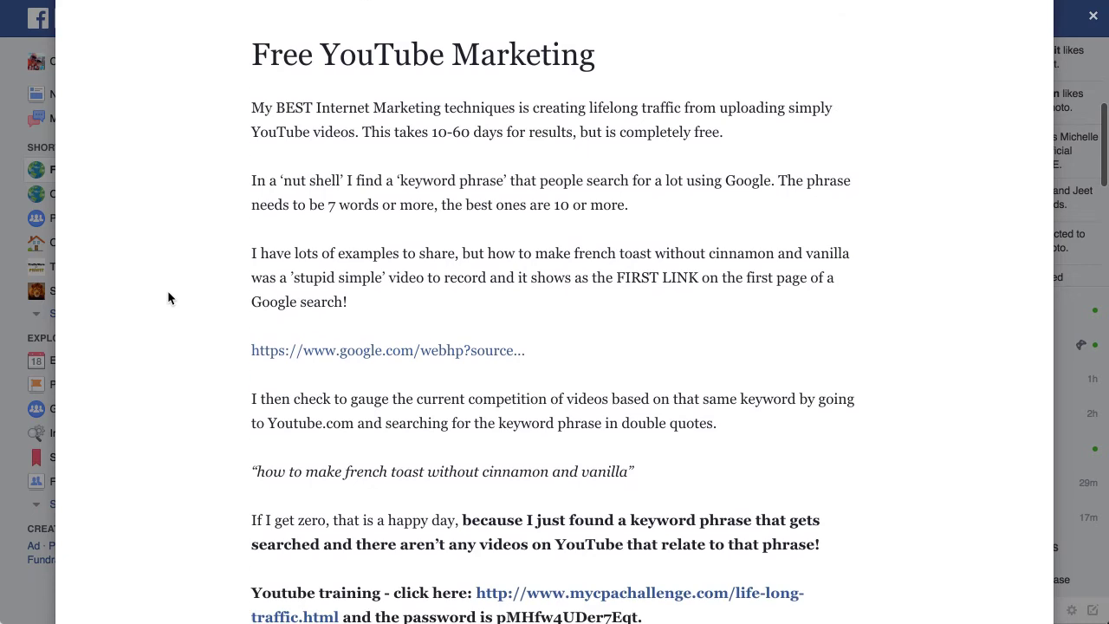
- Scroll the Facebook note and open its goo.gl report link in an incognito window
scroll(168, 299, down, 2)
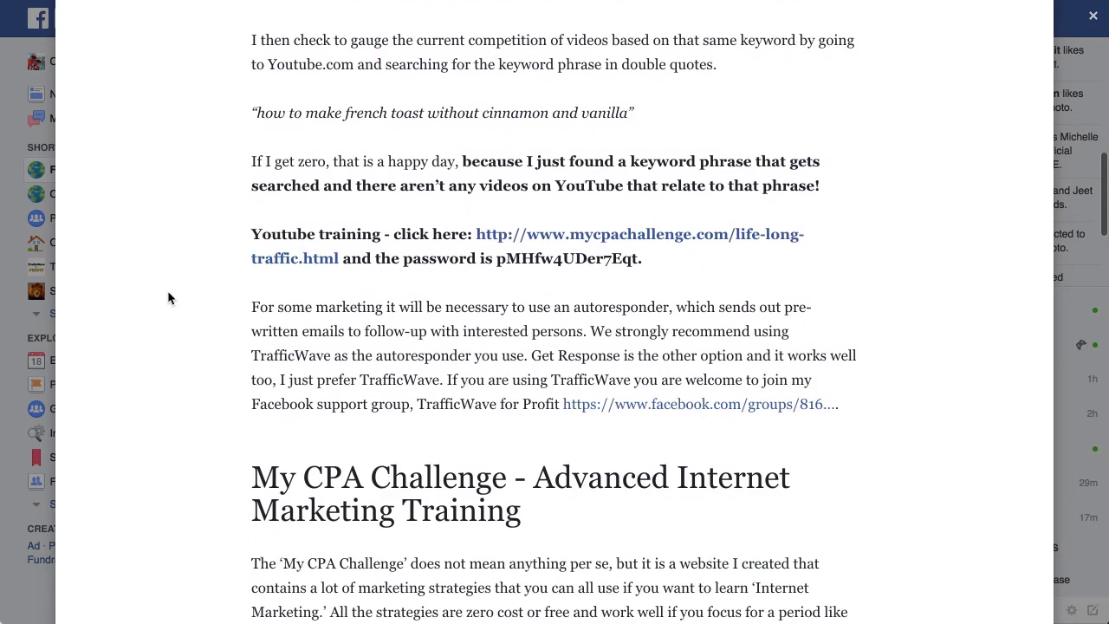
scroll(168, 298, down, 3)
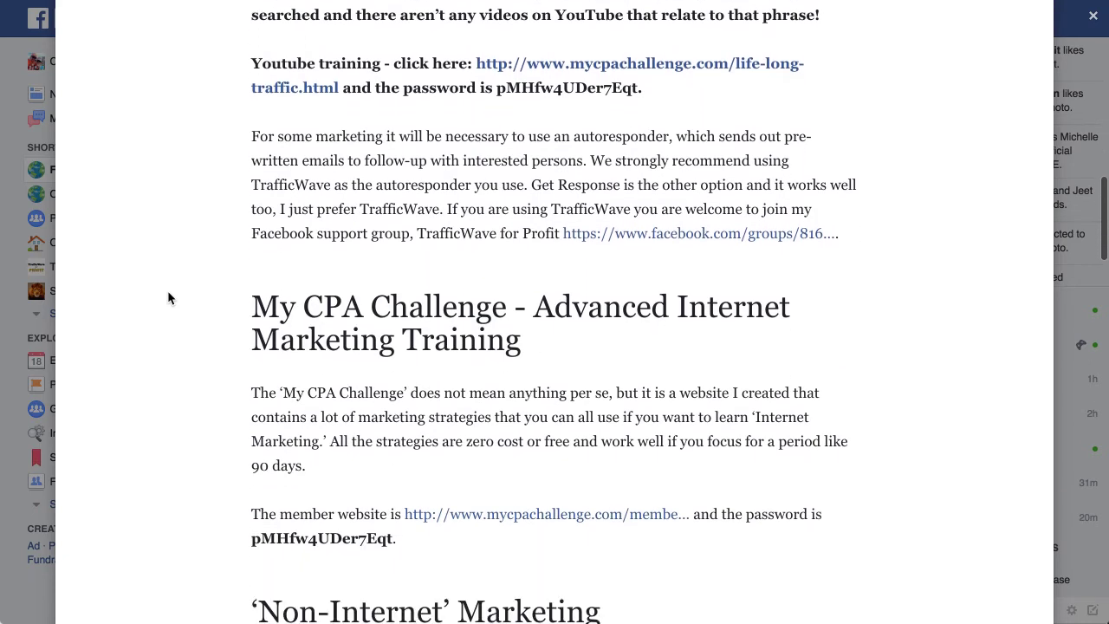
scroll(169, 297, down, 2)
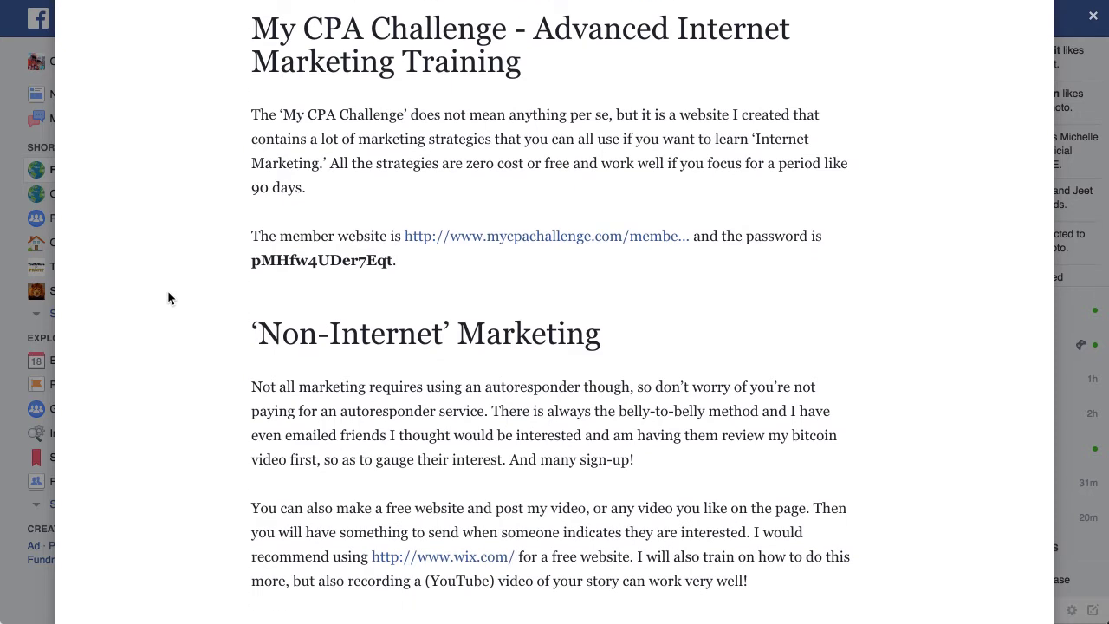
scroll(168, 298, down, 4)
scroll(168, 298, down, 3)
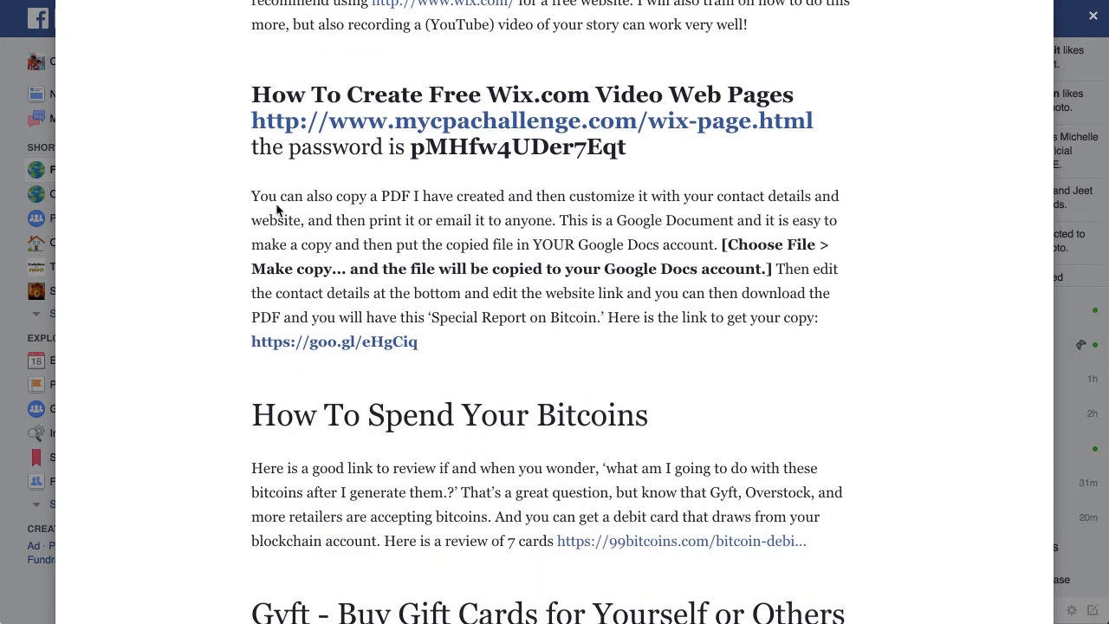
drag(251, 196, 452, 365)
click(444, 333)
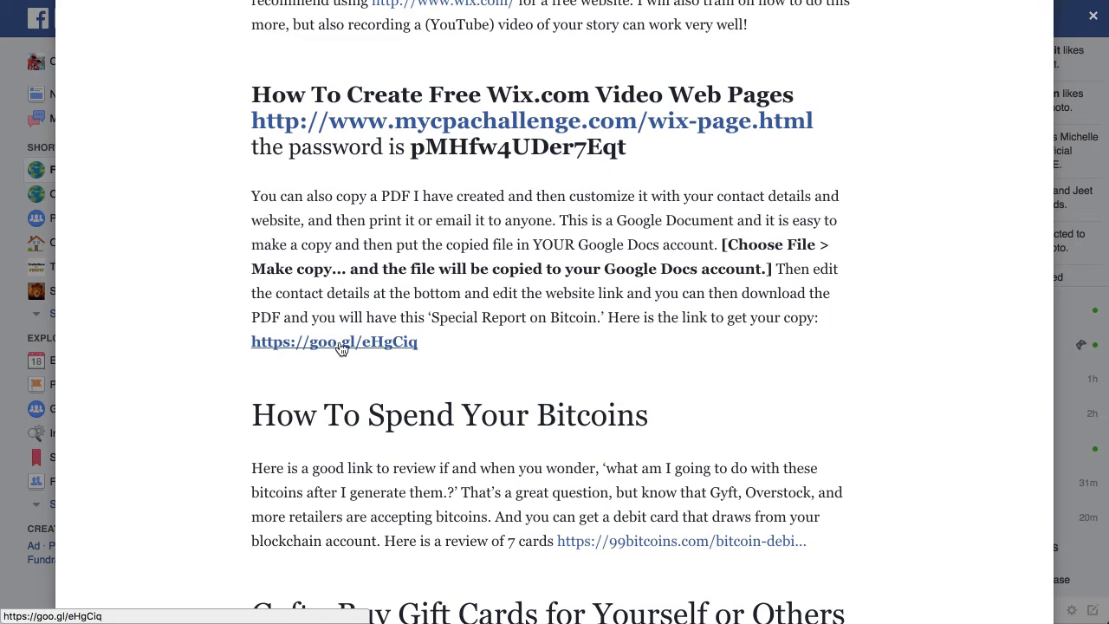
right_click(341, 346)
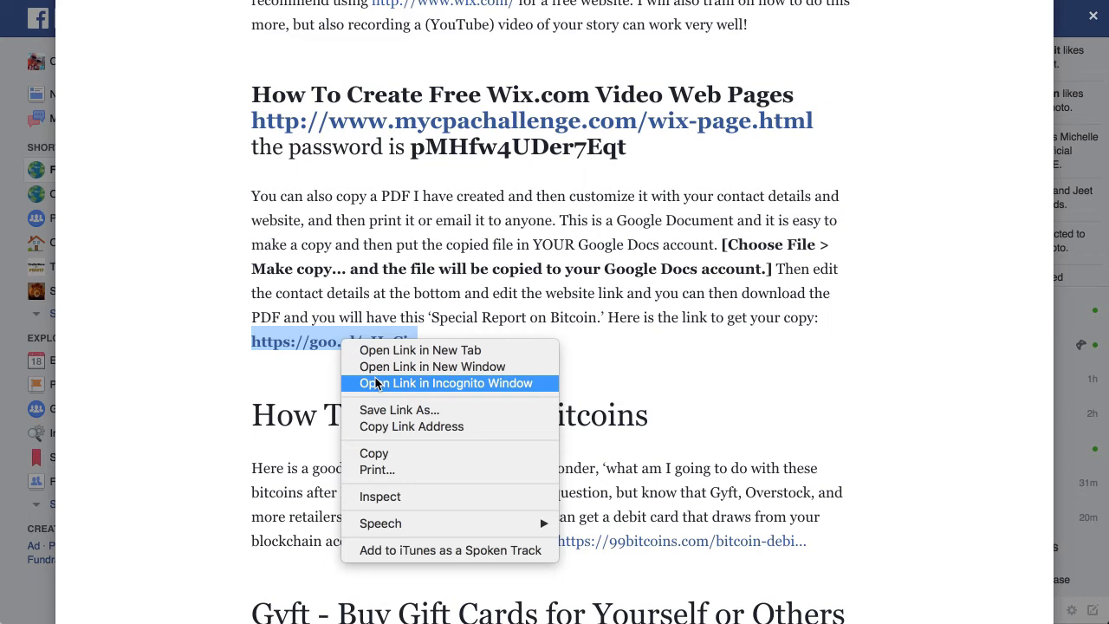
click(375, 383)
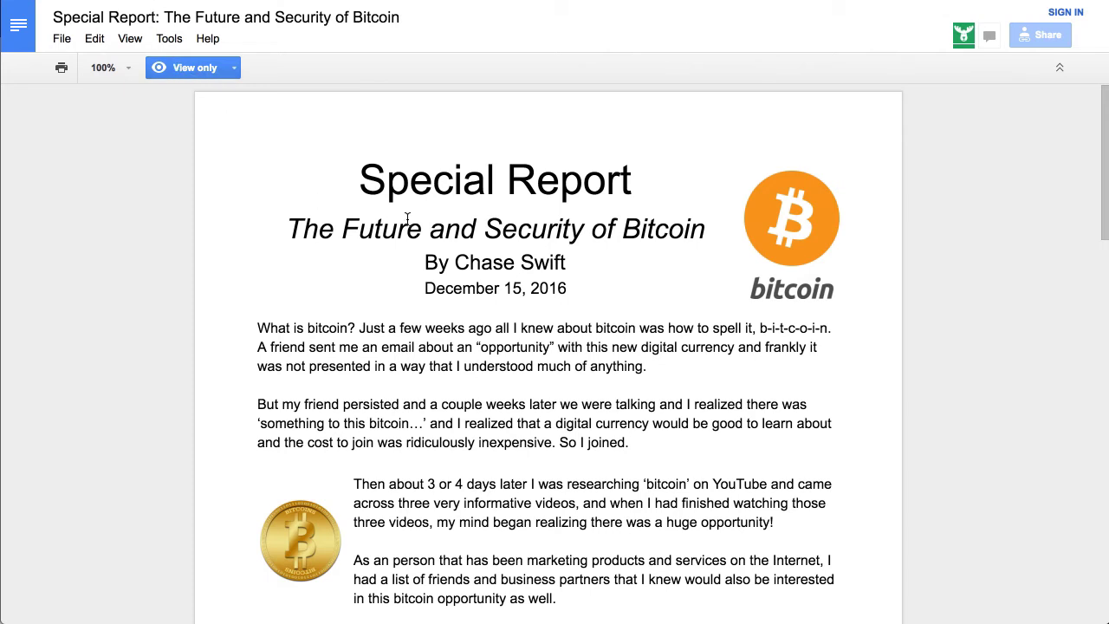
double_click(397, 188)
click(419, 199)
double_click(403, 180)
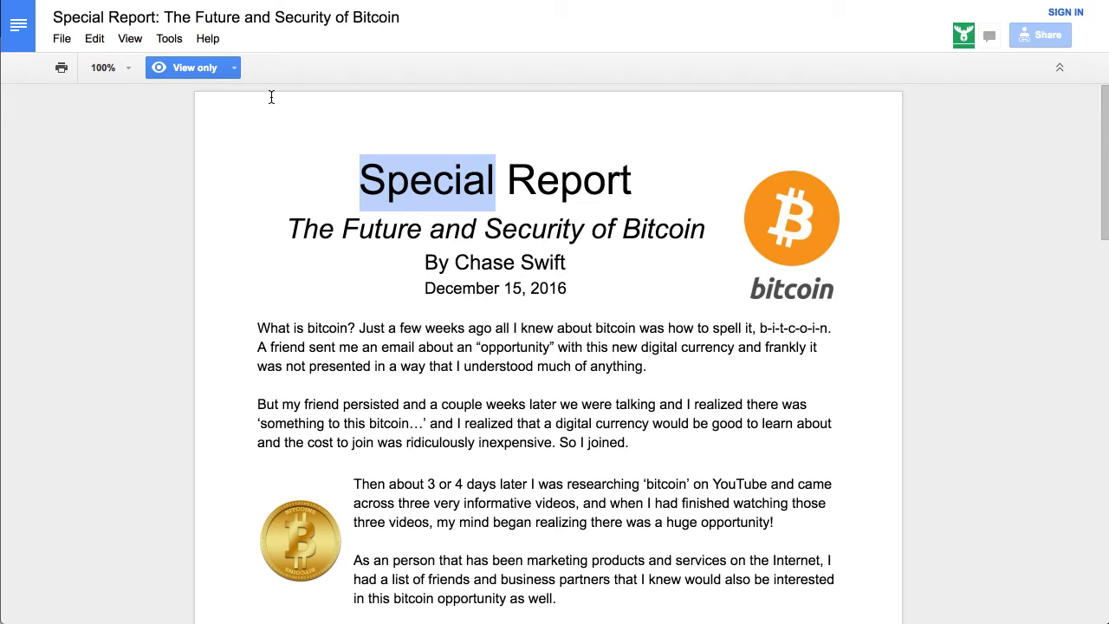
click(216, 70)
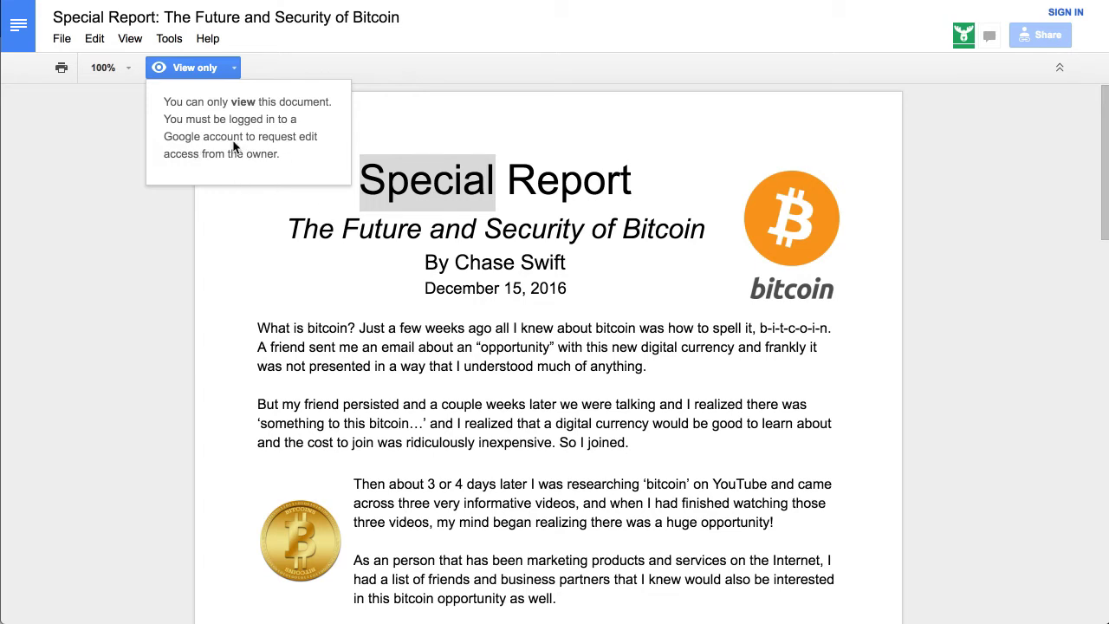
click(413, 225)
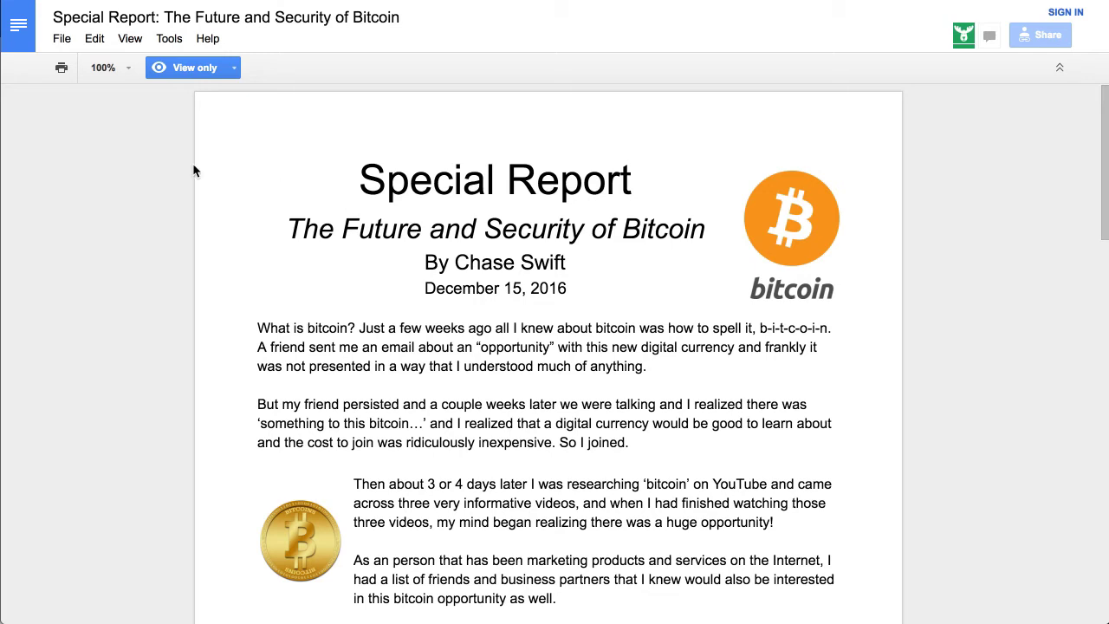
click(61, 40)
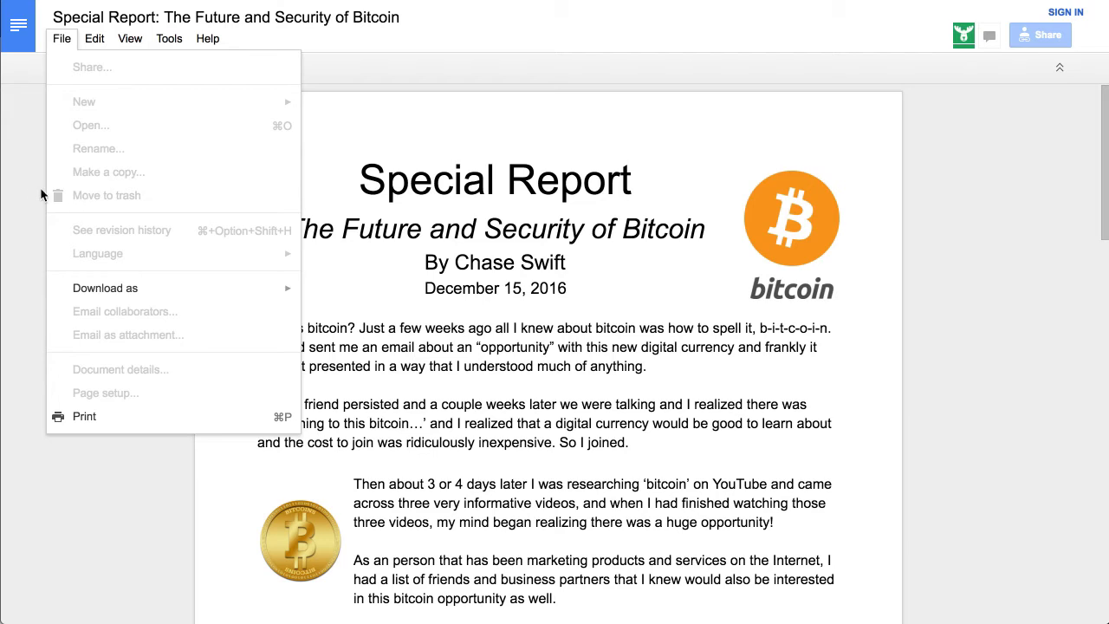
click(30, 188)
click(61, 39)
click(401, 137)
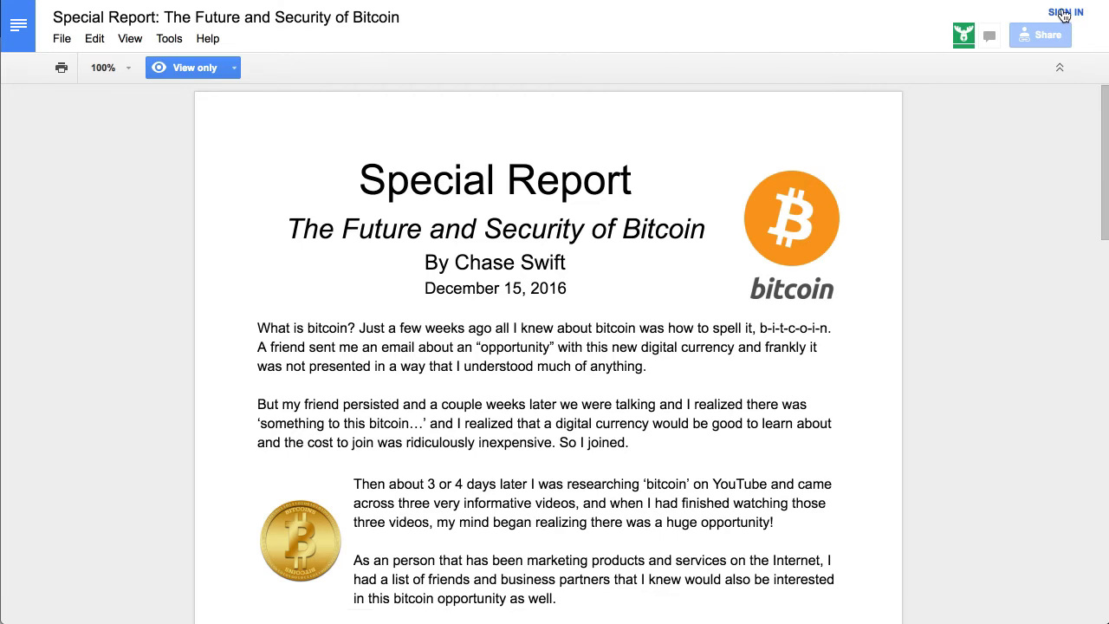
- Sign in with the saved Google account and password, then enter the six-digit verification code
click(1064, 15)
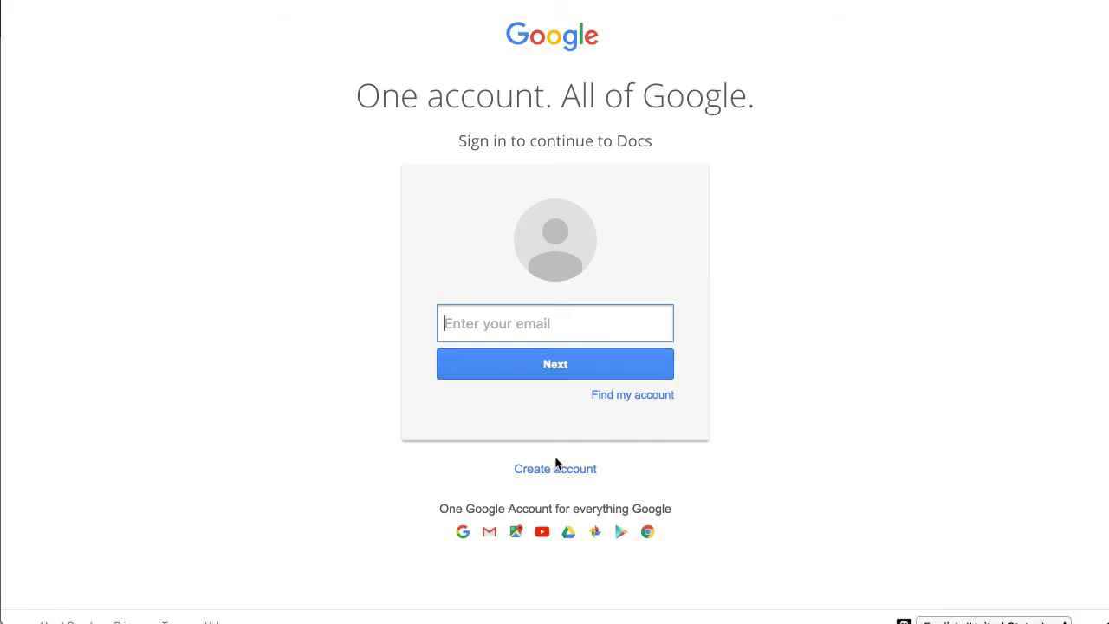
click(532, 327)
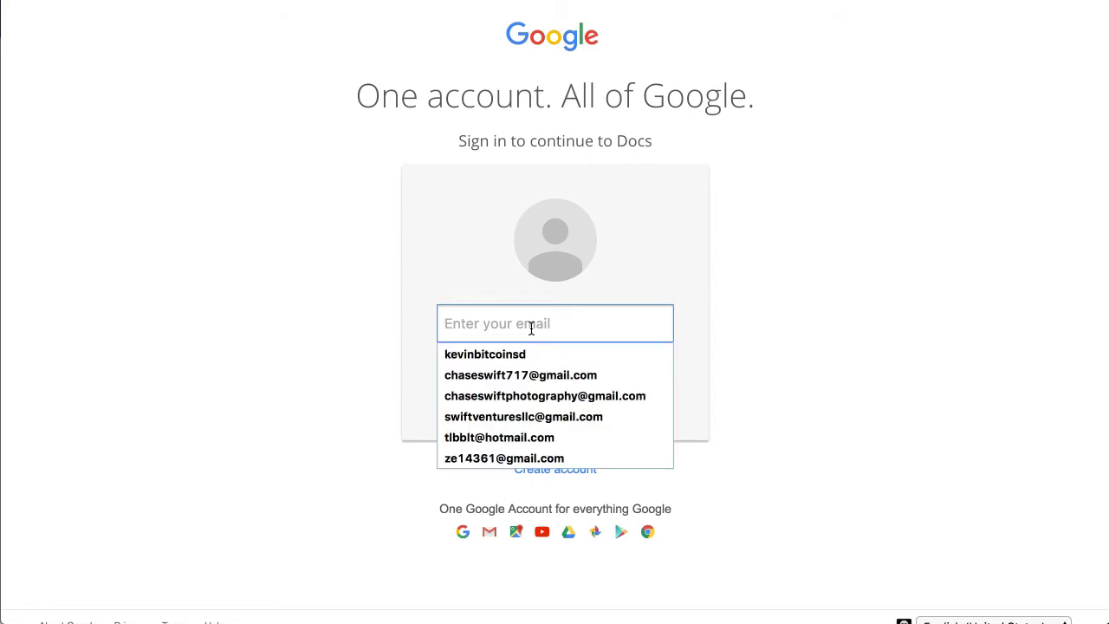
click(531, 396)
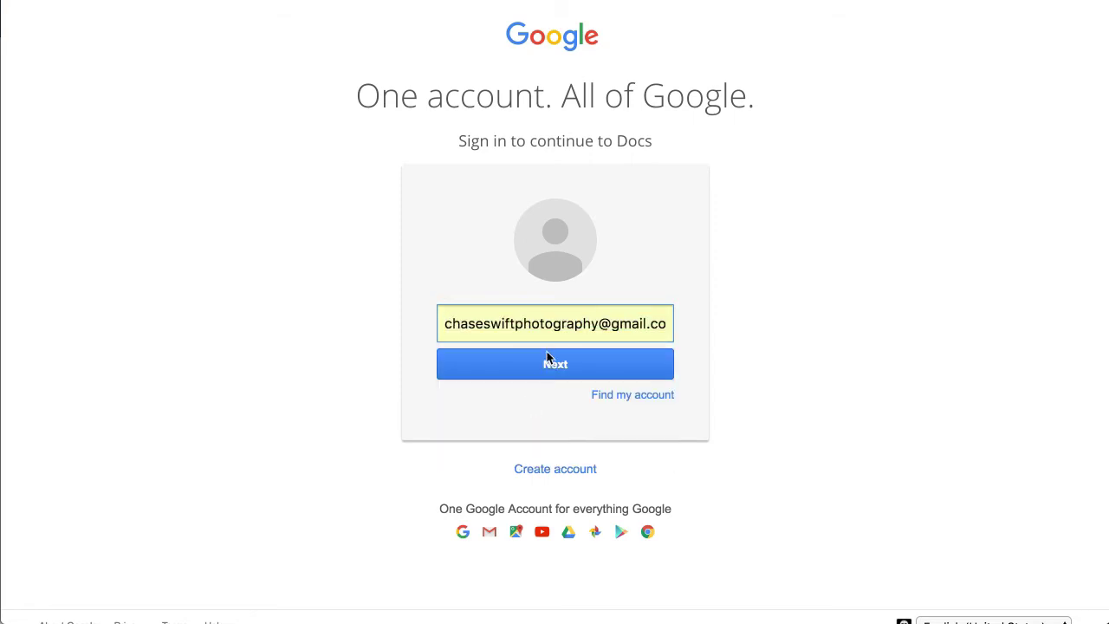
click(556, 367)
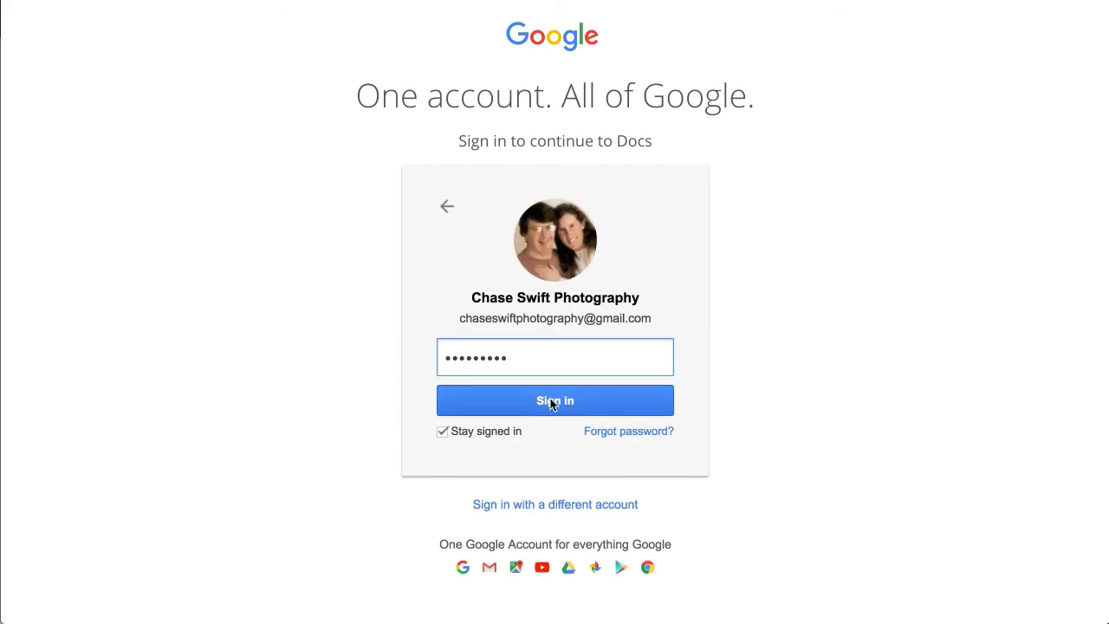
click(543, 400)
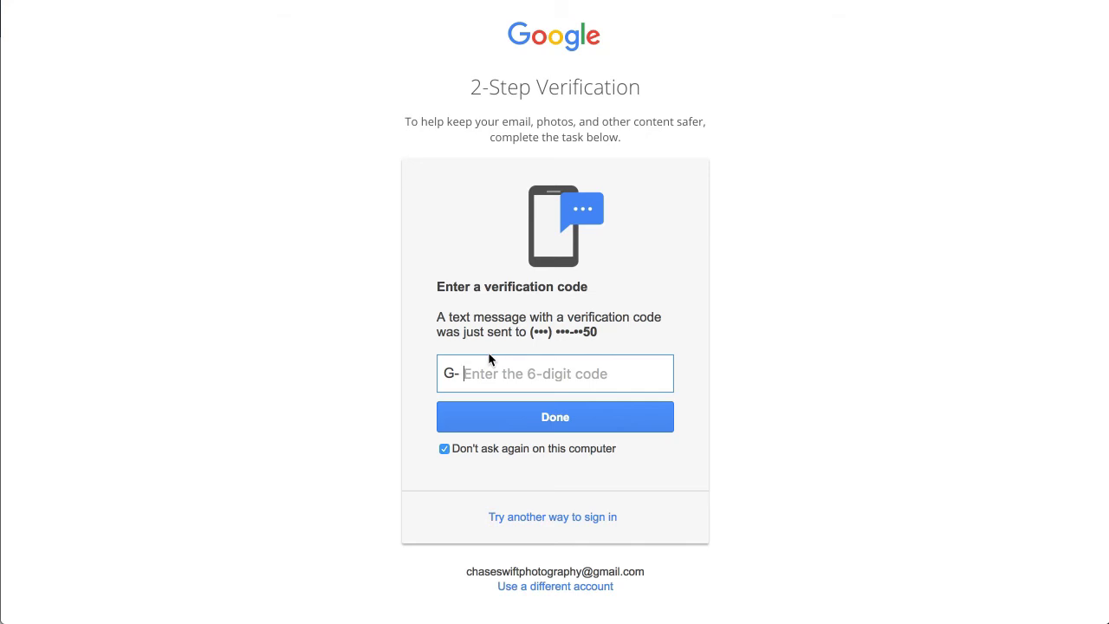
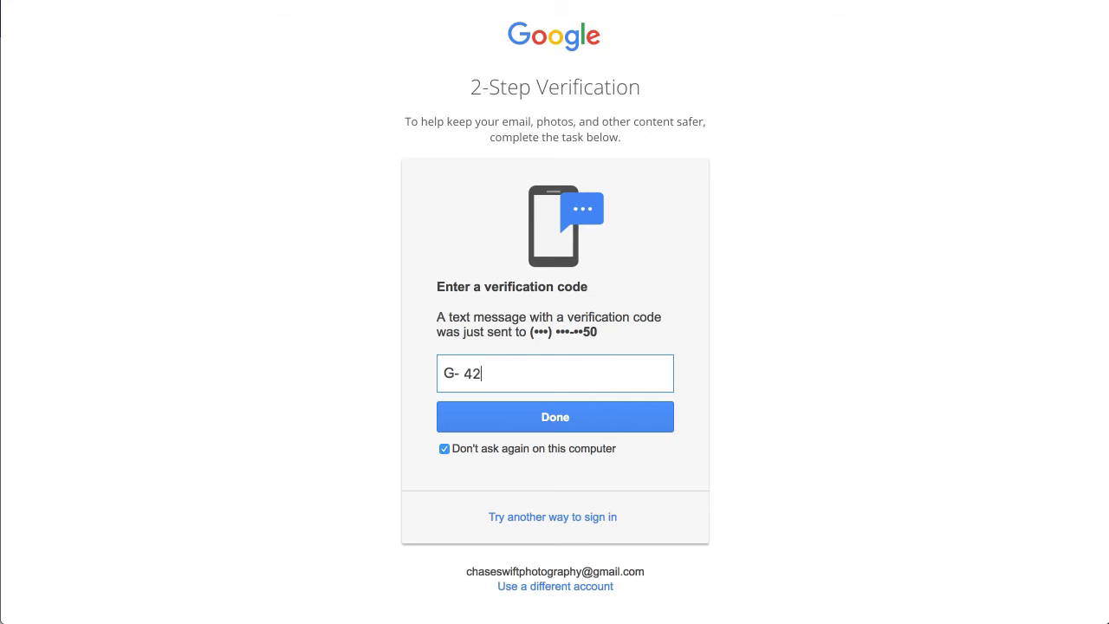
- Confirm the verification code, dismiss the report's view-only notice, and bring up the File menu
click(538, 419)
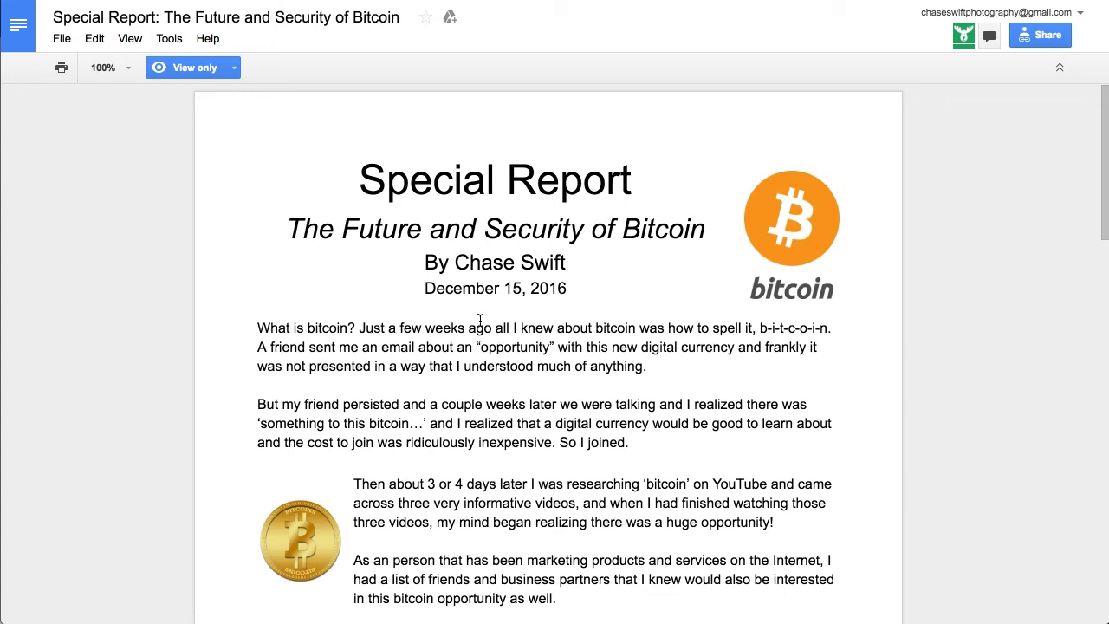
click(233, 70)
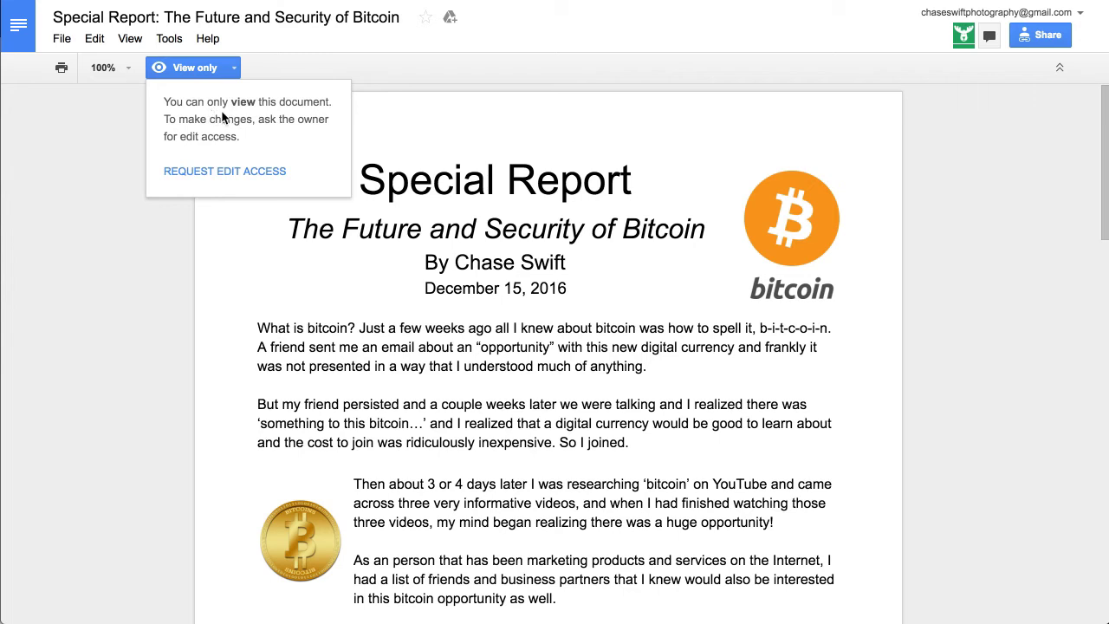
click(121, 117)
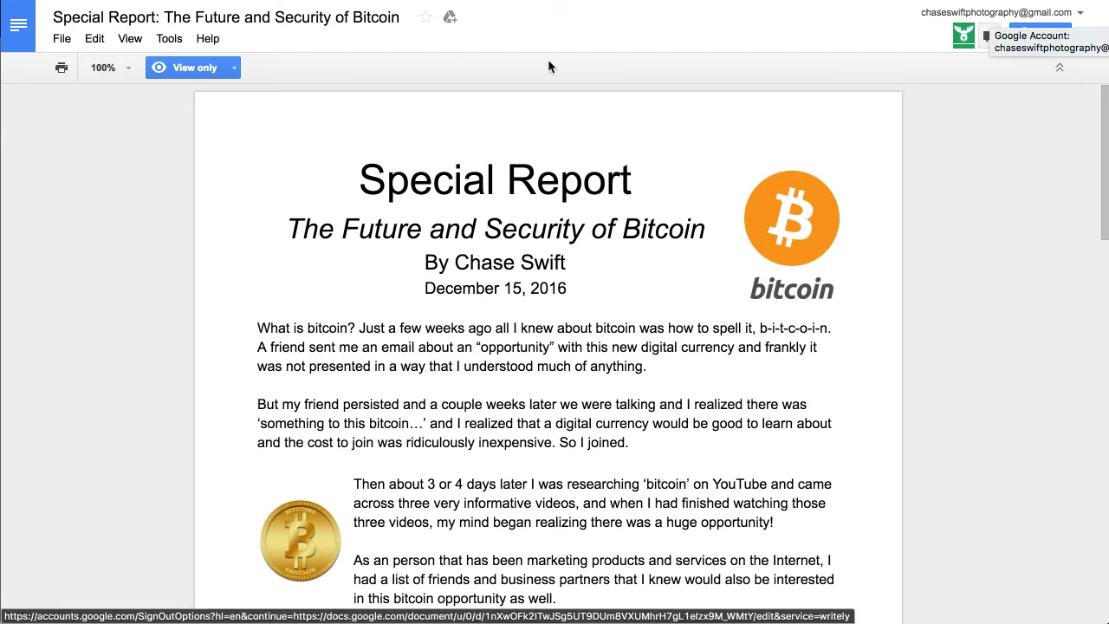
click(63, 40)
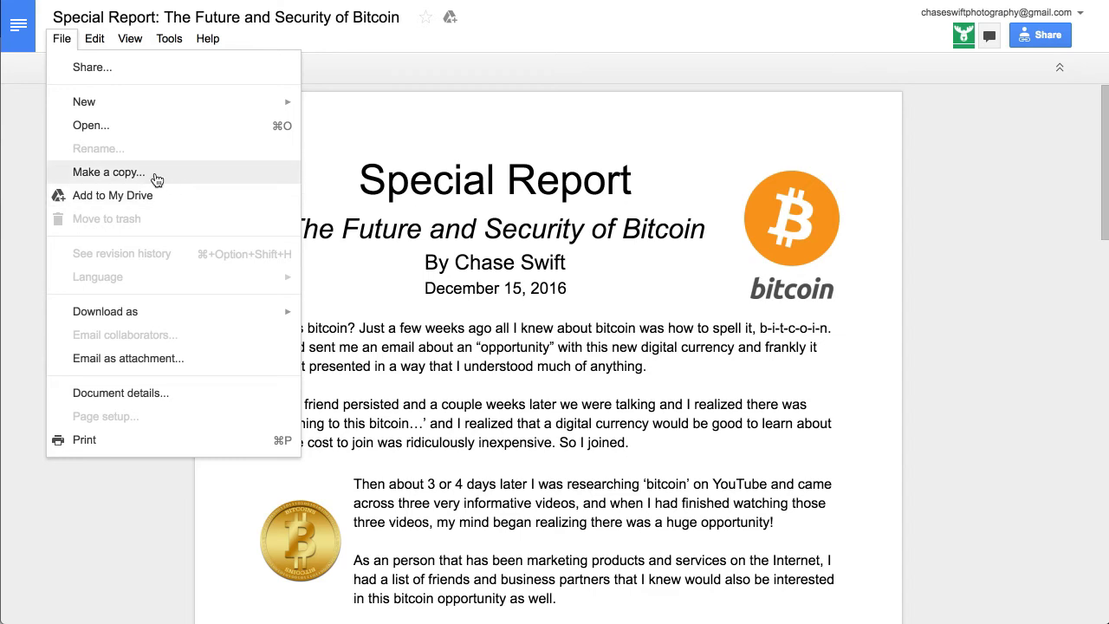
- Start a copy of the report and remove the 'Copy of' prefix from its name
click(111, 176)
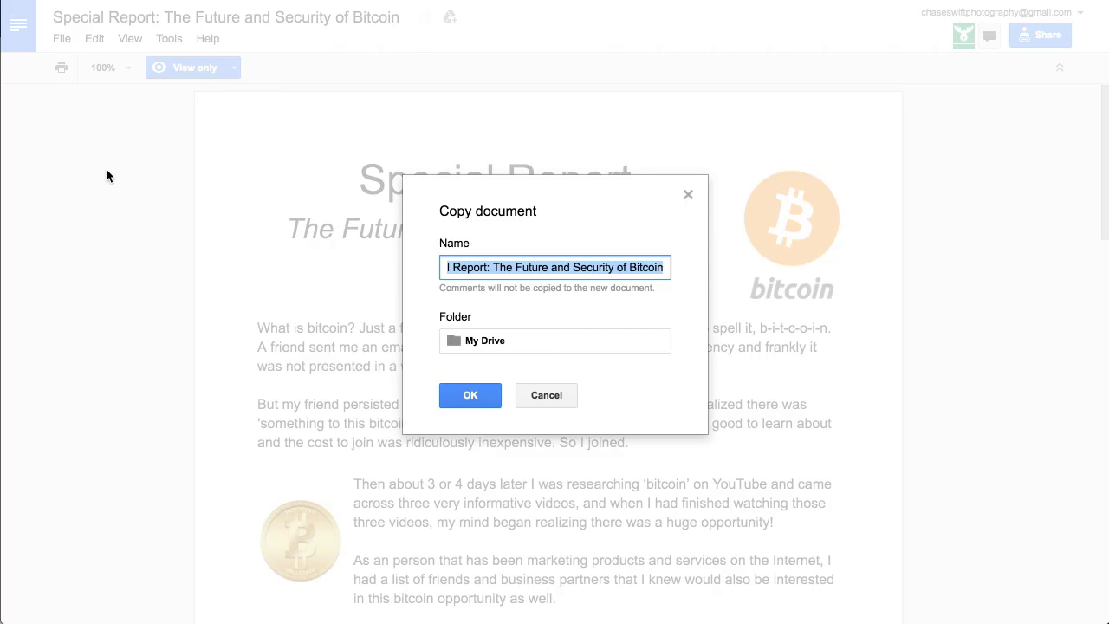
click(471, 267)
key(Home)
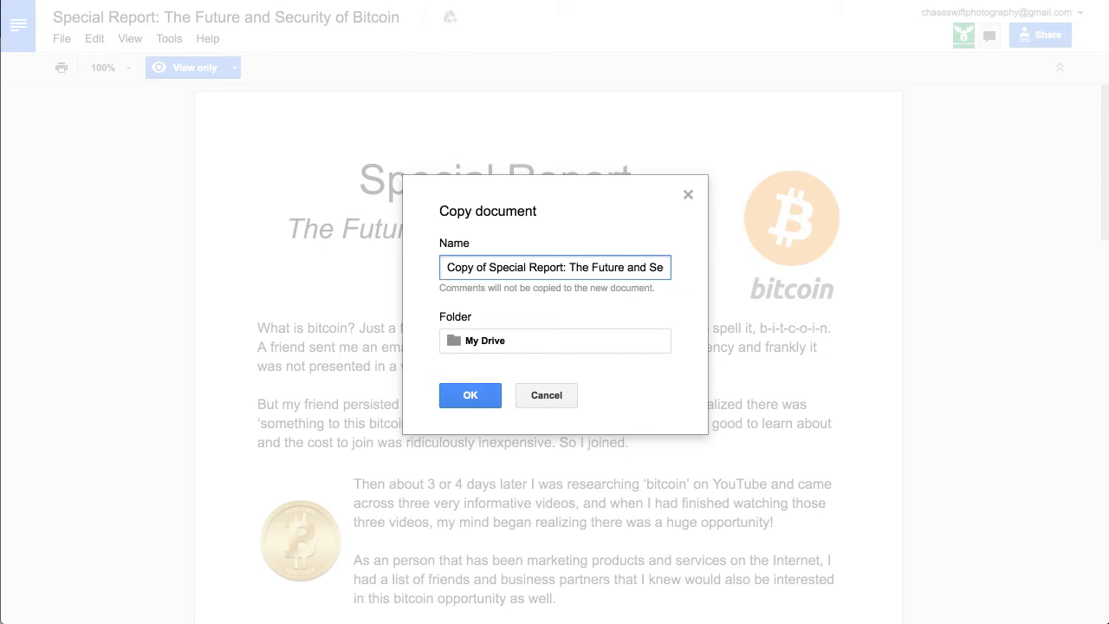
key(shift+Right)
key(shift+Right)
key(shift+Right)
key(shift+Right)
key(shift+Right)
key(shift+Right)
key(shift+Right)
key(shift+Right)
key(BackSpace)
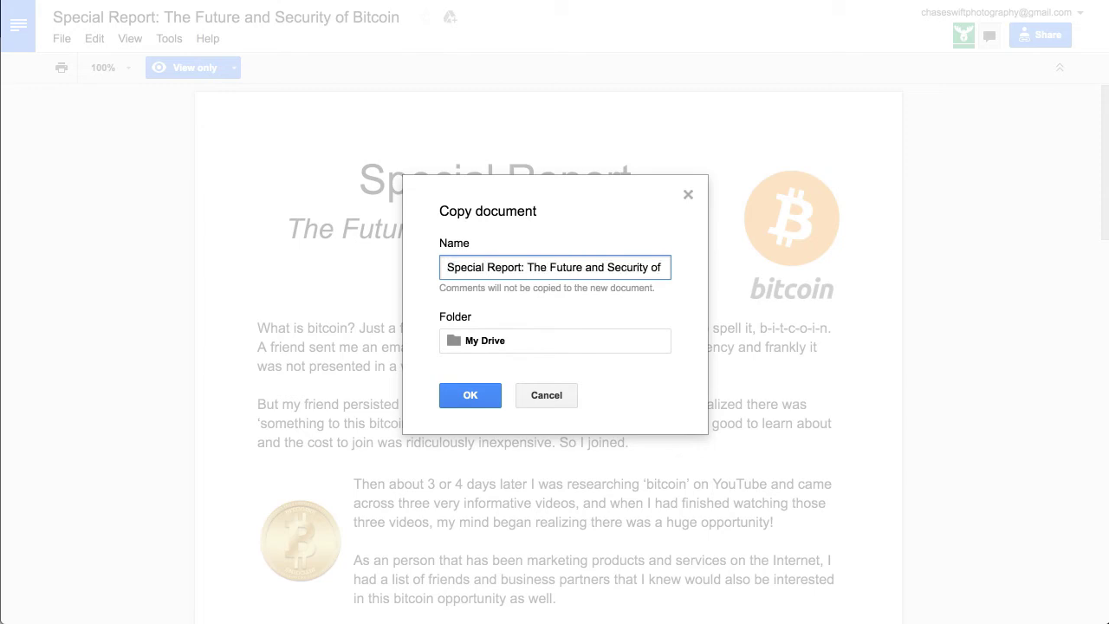
key(End)
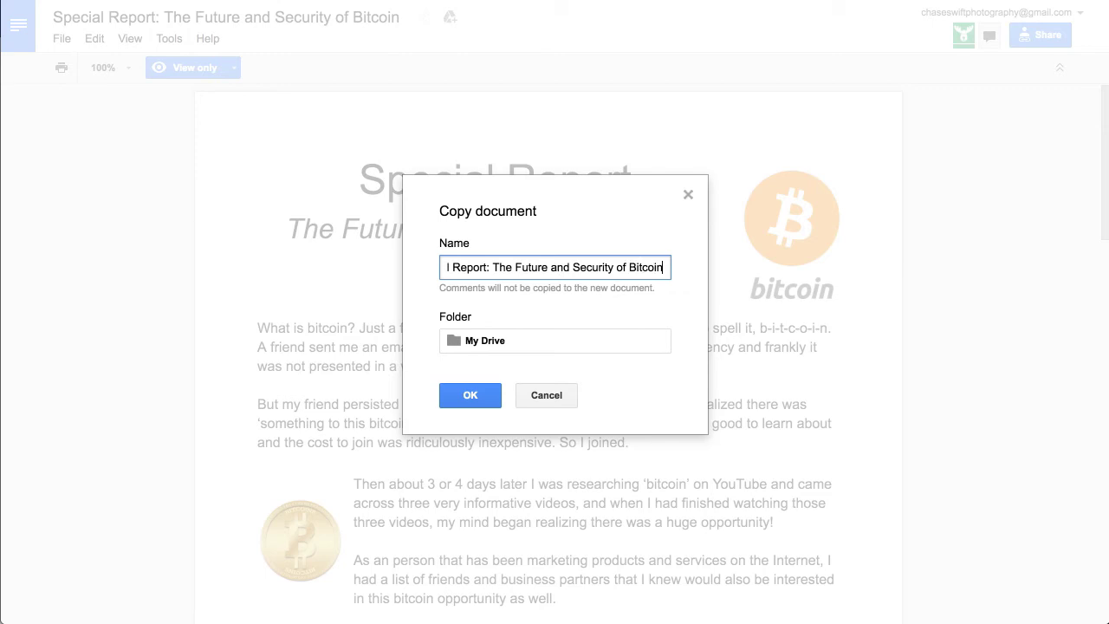
- Create a new 'Bitcoin' folder in My Drive and select it as the copy's destination
click(487, 343)
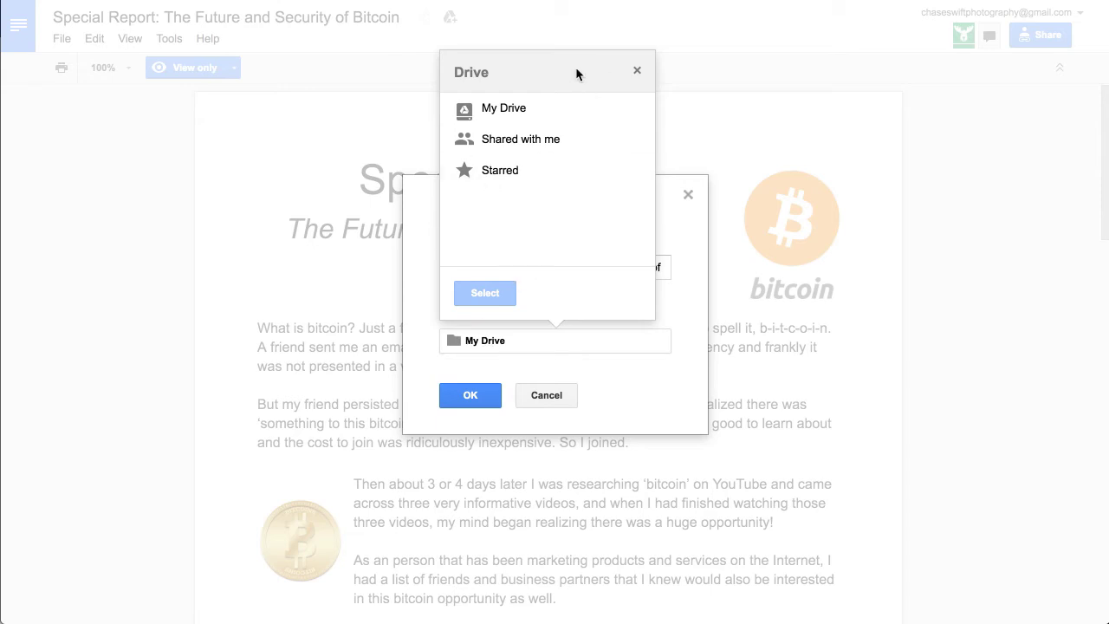
click(531, 107)
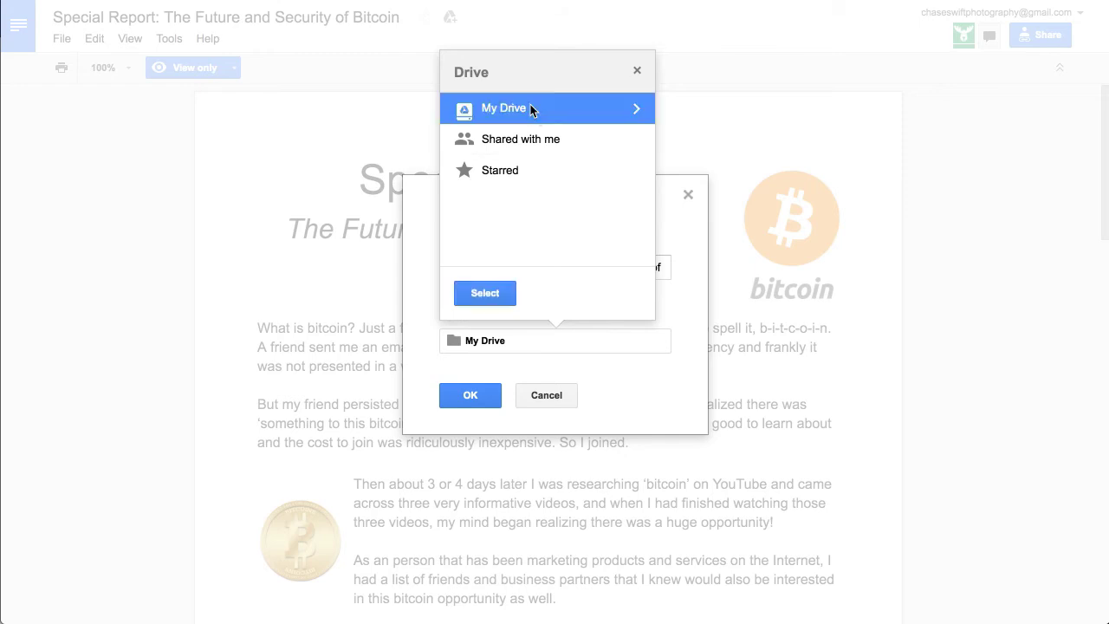
click(635, 111)
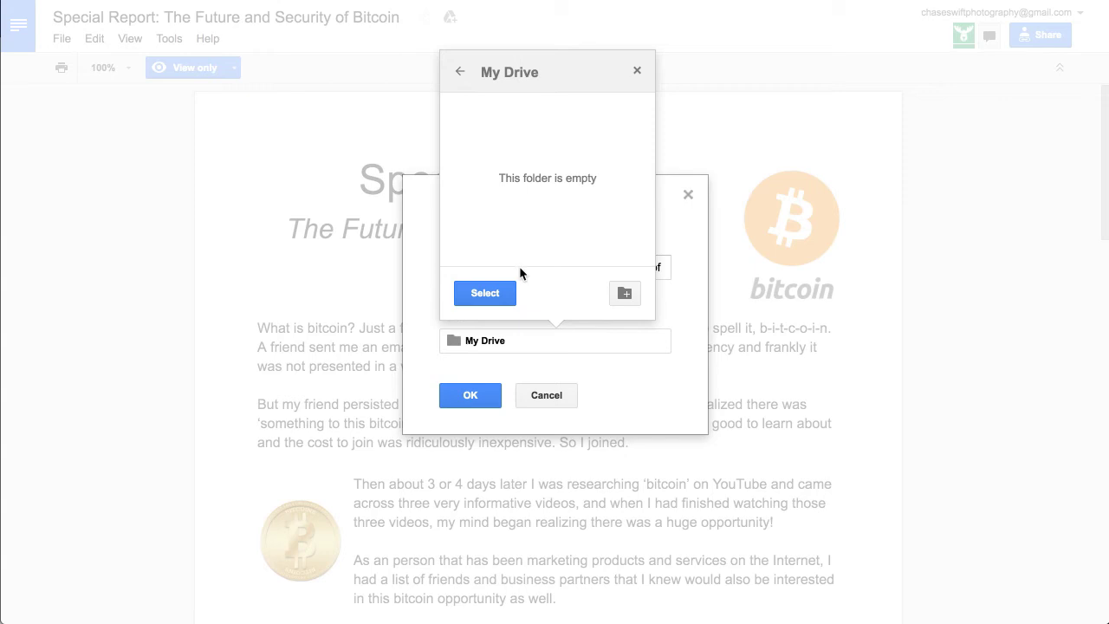
click(625, 294)
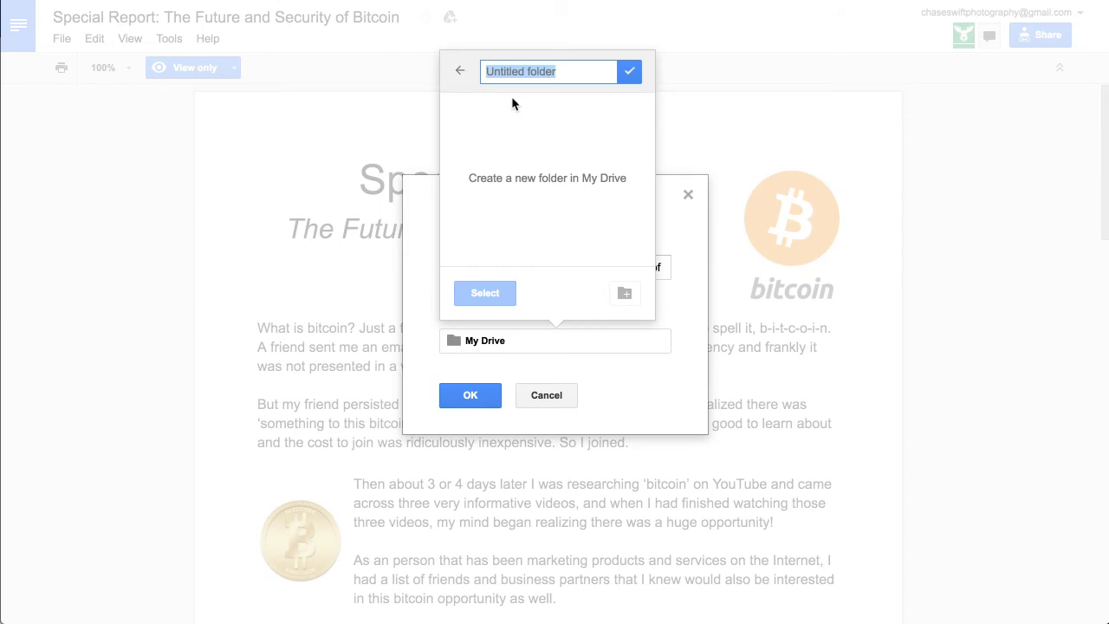
text(Bitcoin)
click(631, 73)
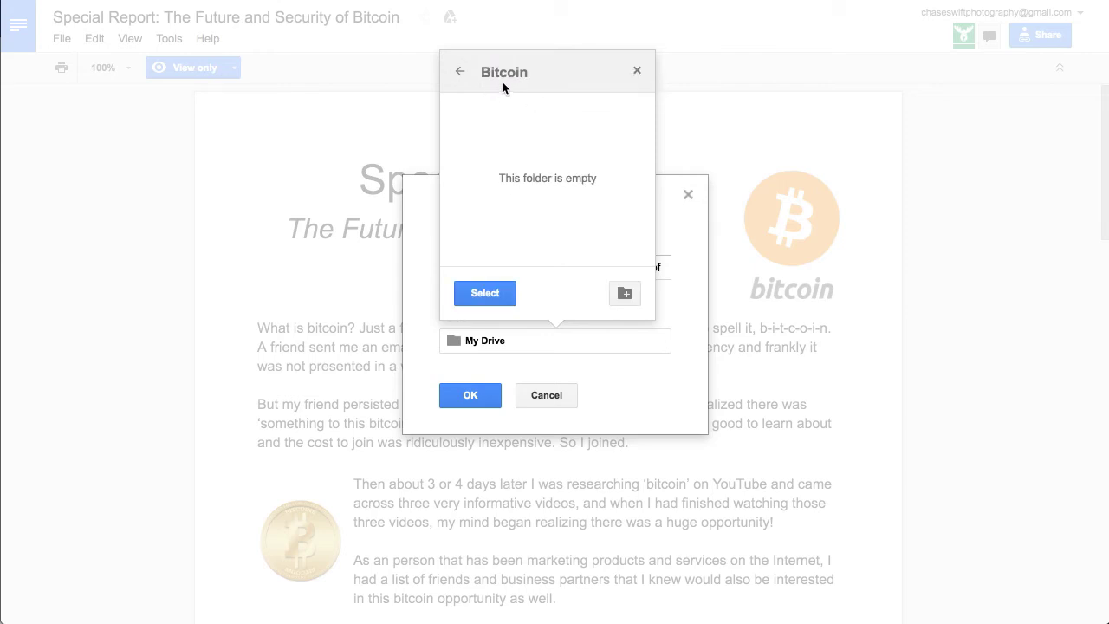
click(487, 293)
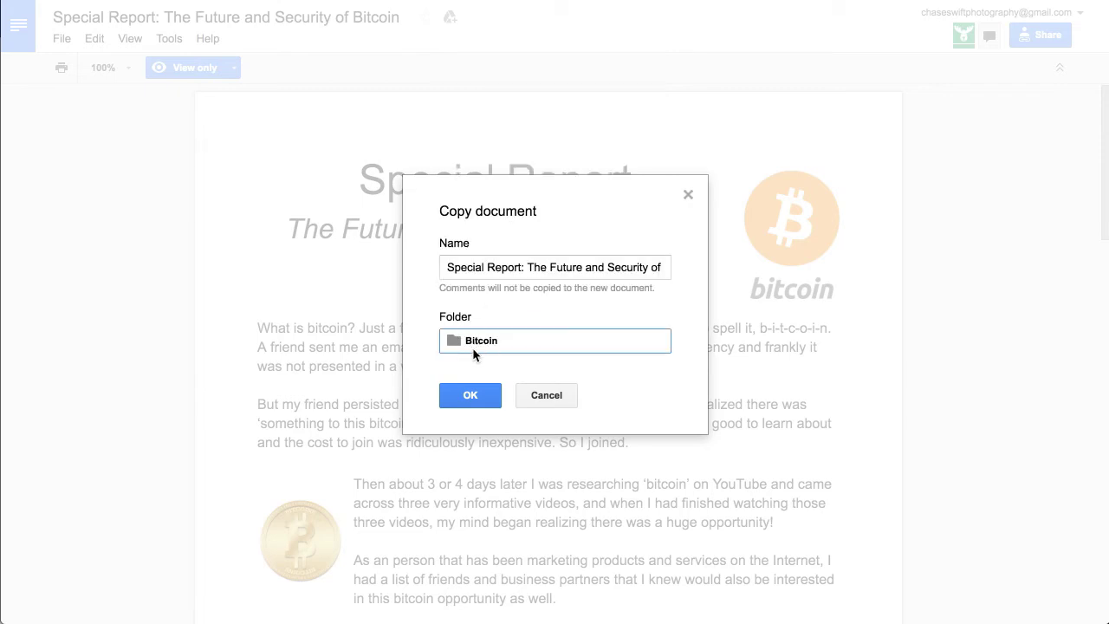
- Verify My Drive > Bitcoin as the destination and create the report copy there
click(488, 348)
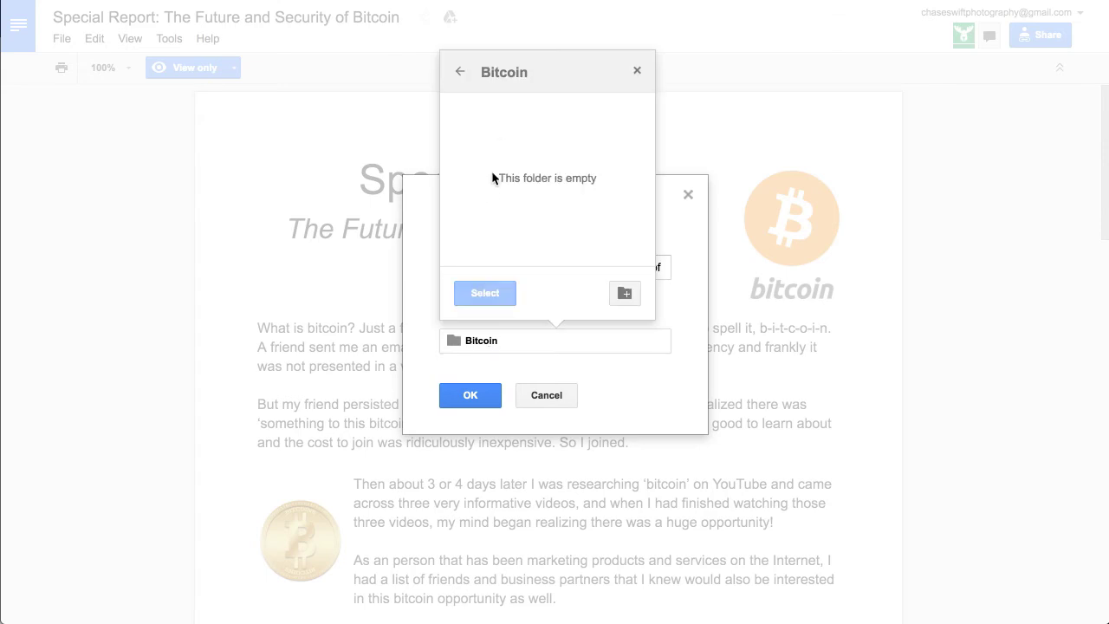
click(461, 74)
click(461, 77)
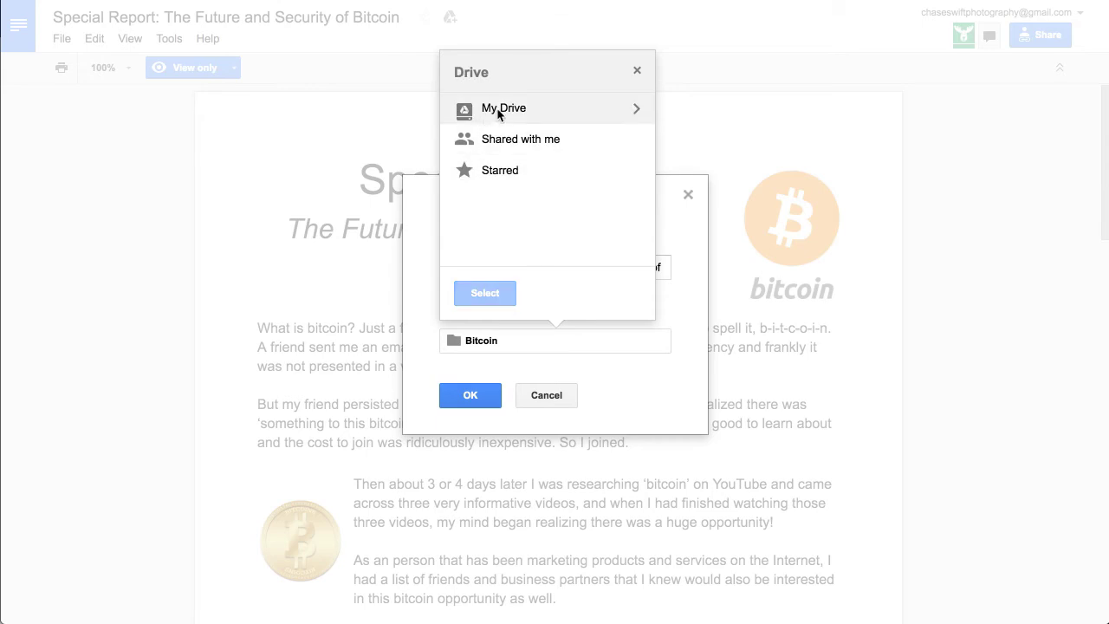
click(511, 112)
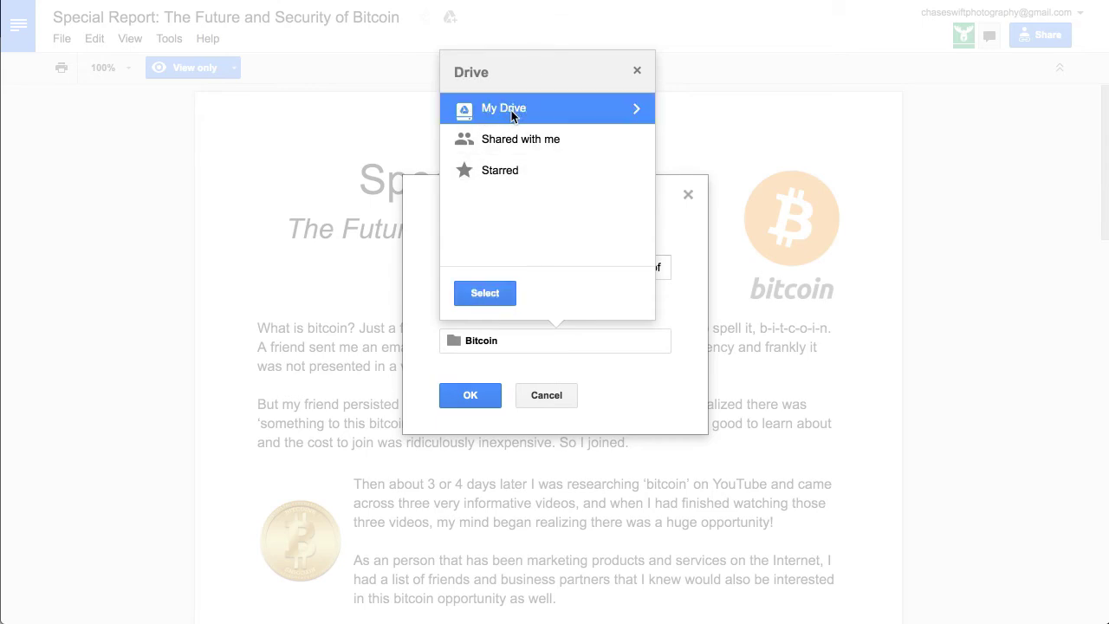
click(637, 113)
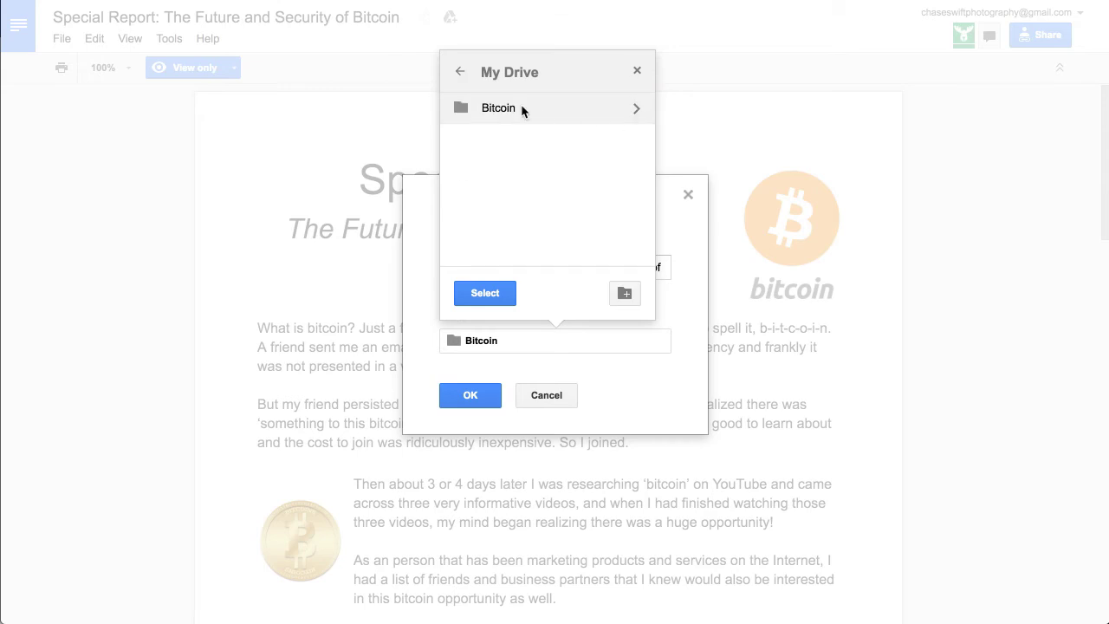
click(512, 105)
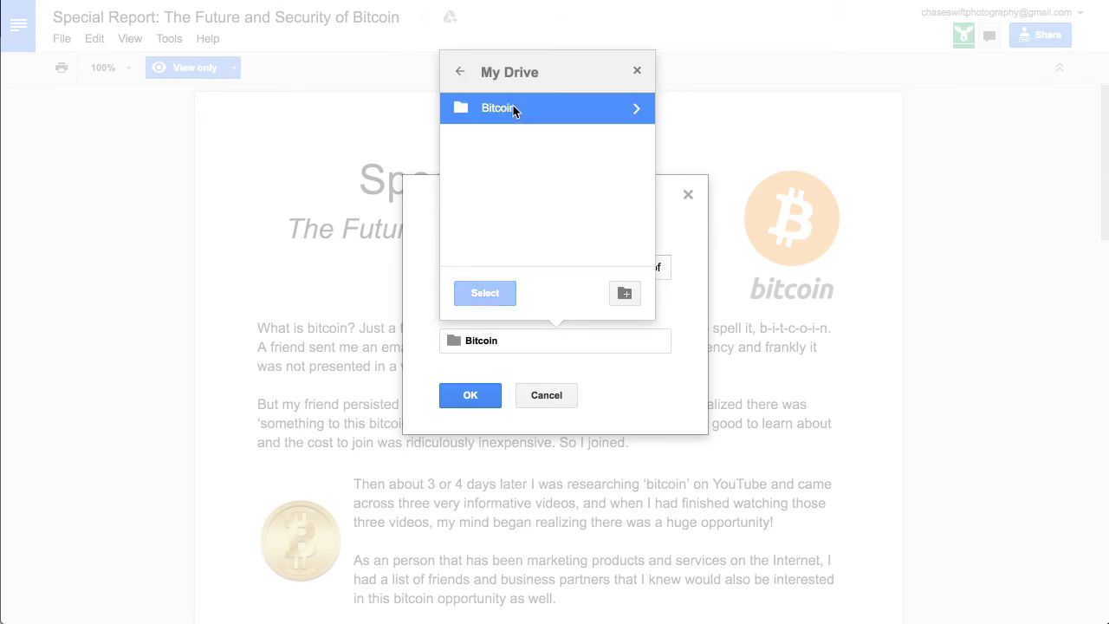
click(636, 109)
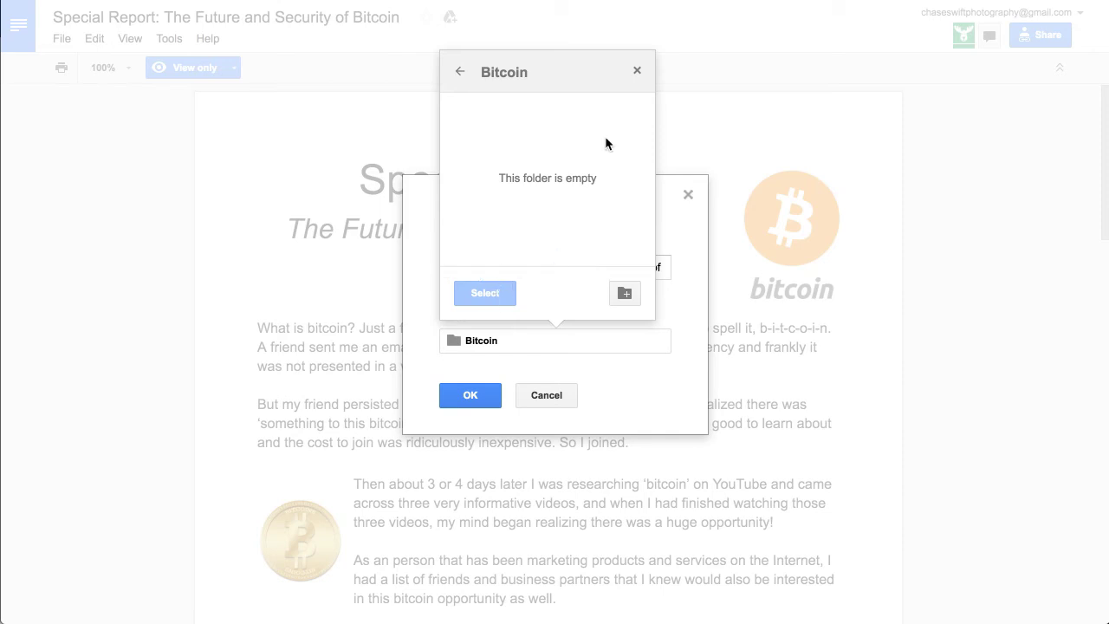
click(637, 71)
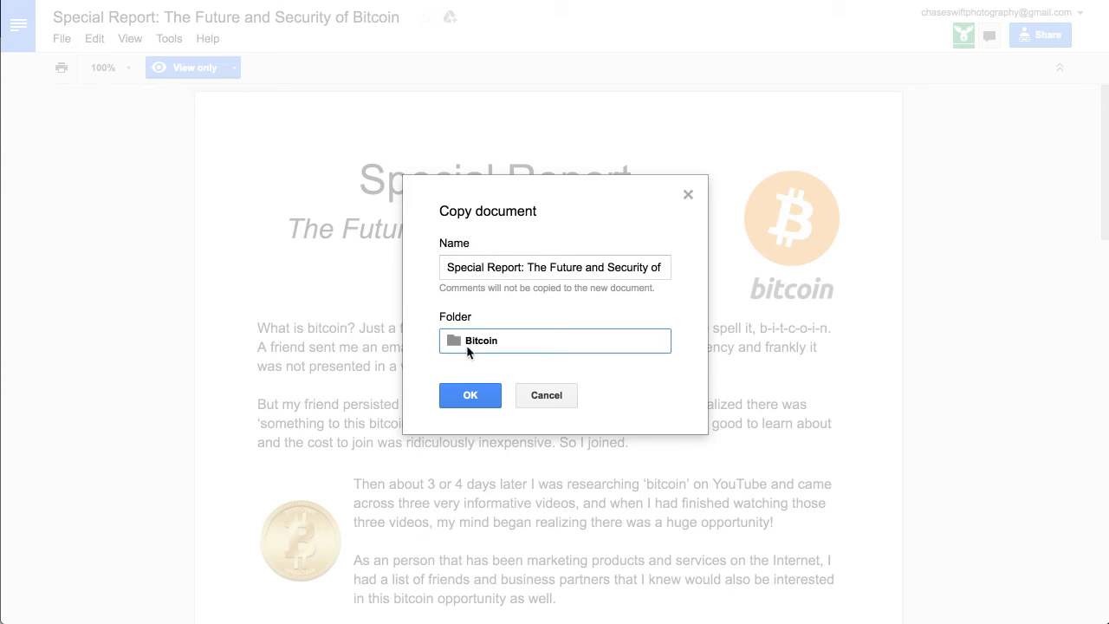
click(467, 398)
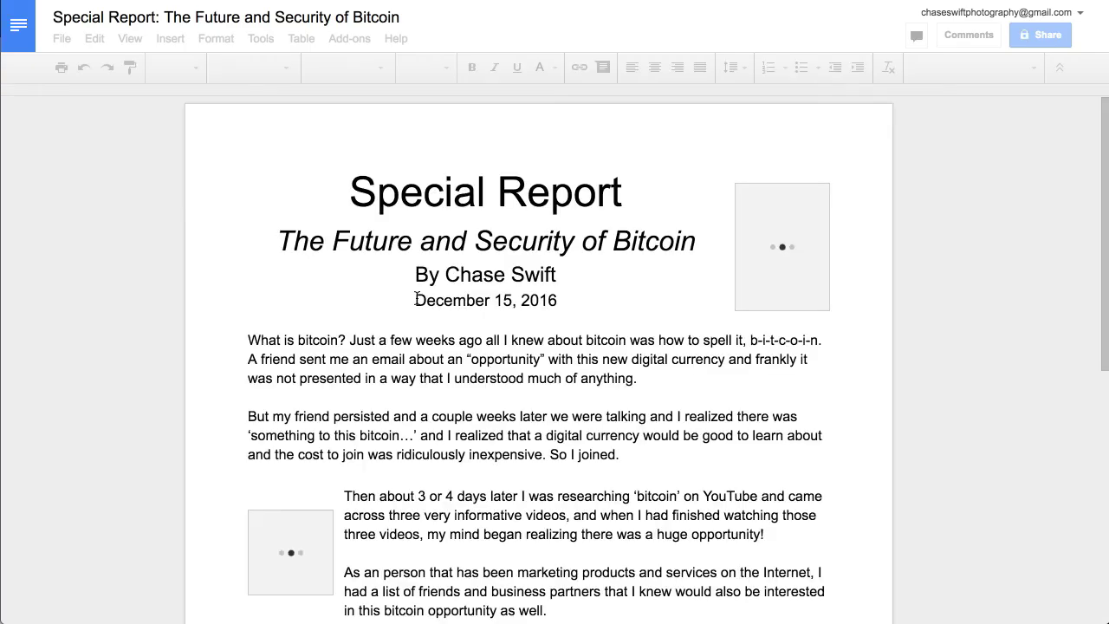
- Leave the document for the Docs home page and switch to Google Drive via the apps grid
click(18, 31)
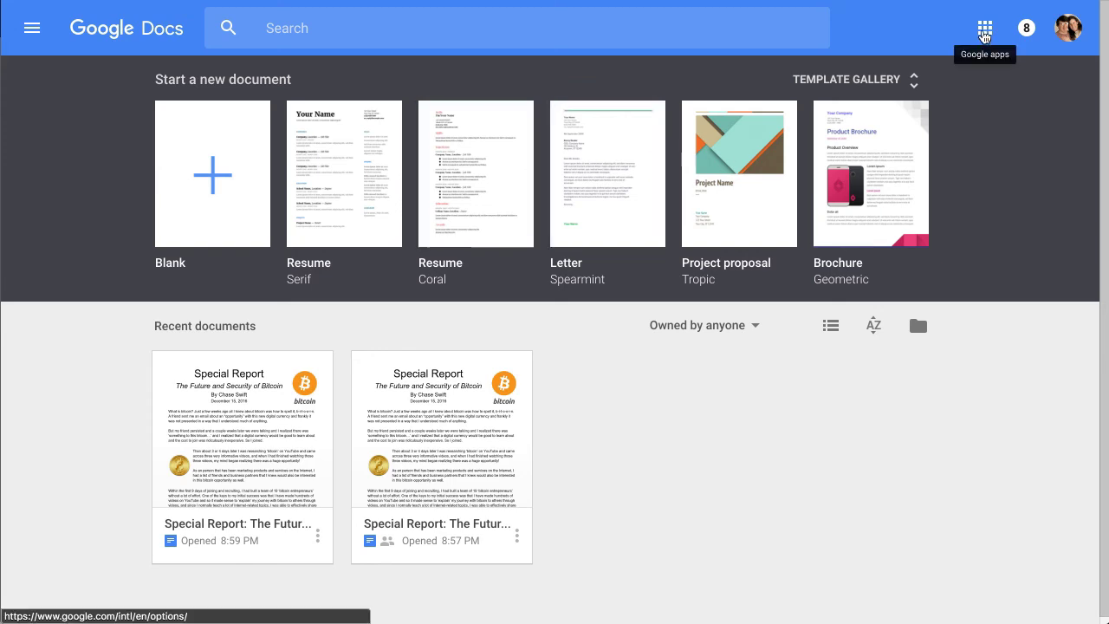
click(986, 31)
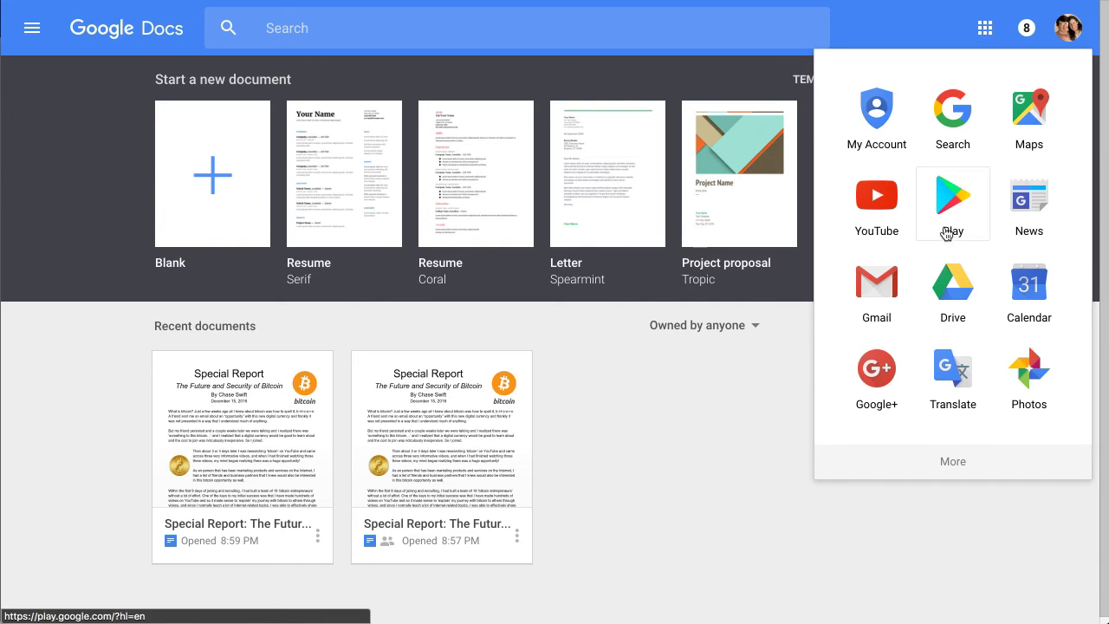
click(953, 289)
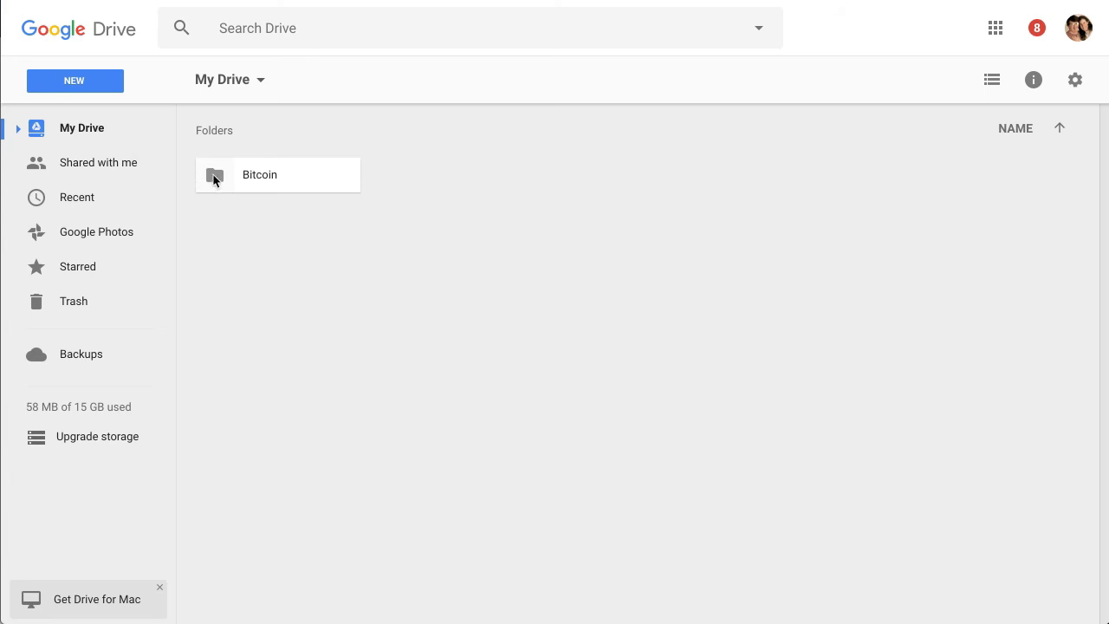
- Open the Bitcoin folder and the Special Report copy inside it for editing
double_click(262, 175)
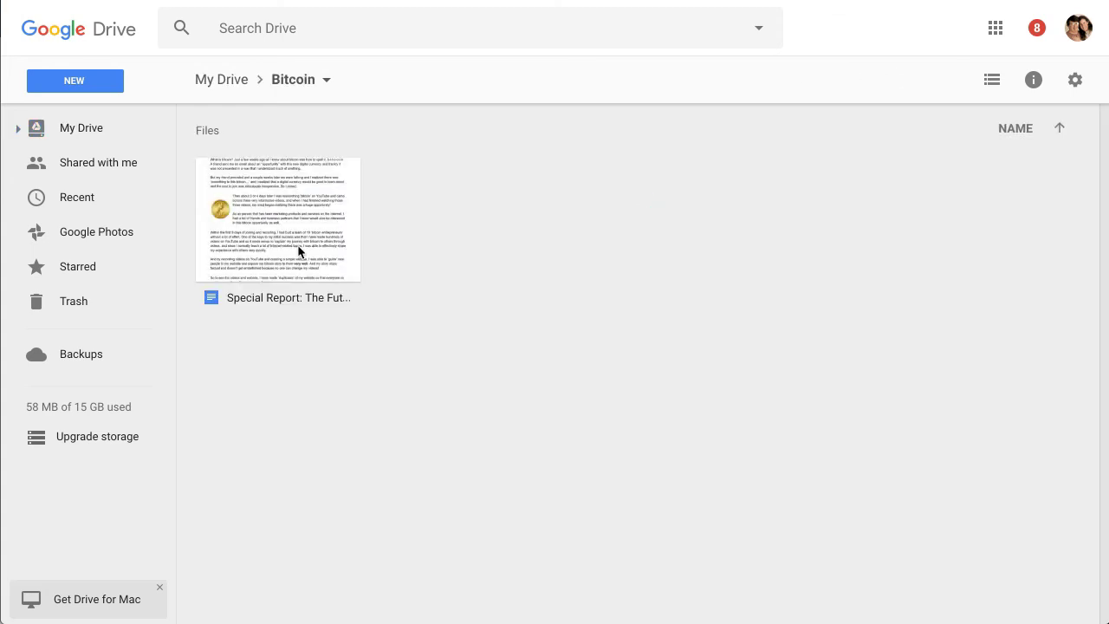
click(280, 210)
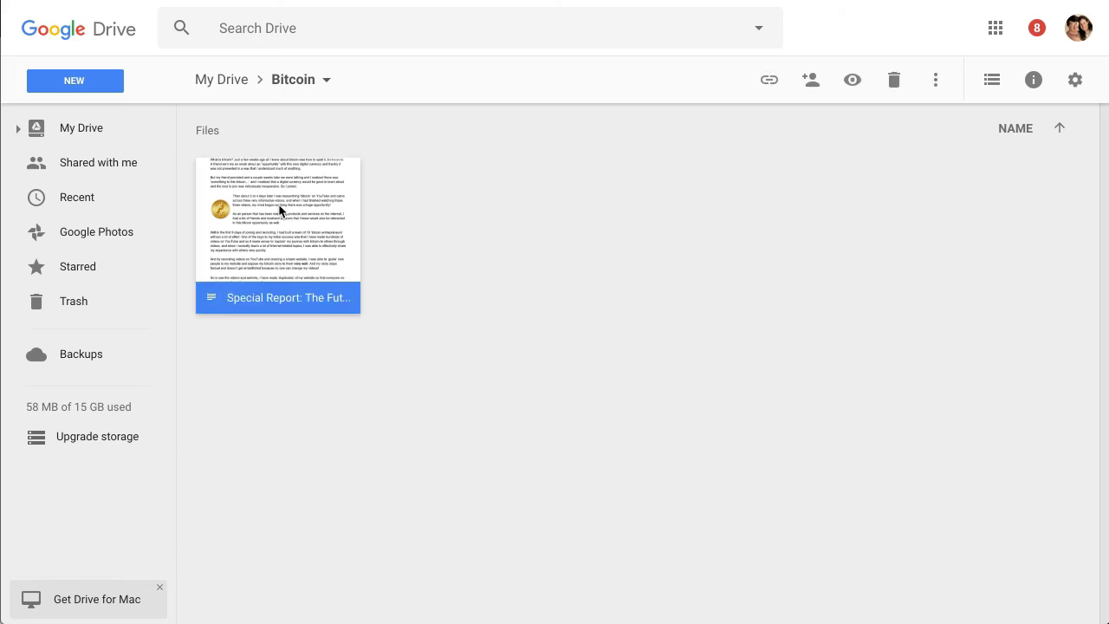
double_click(280, 210)
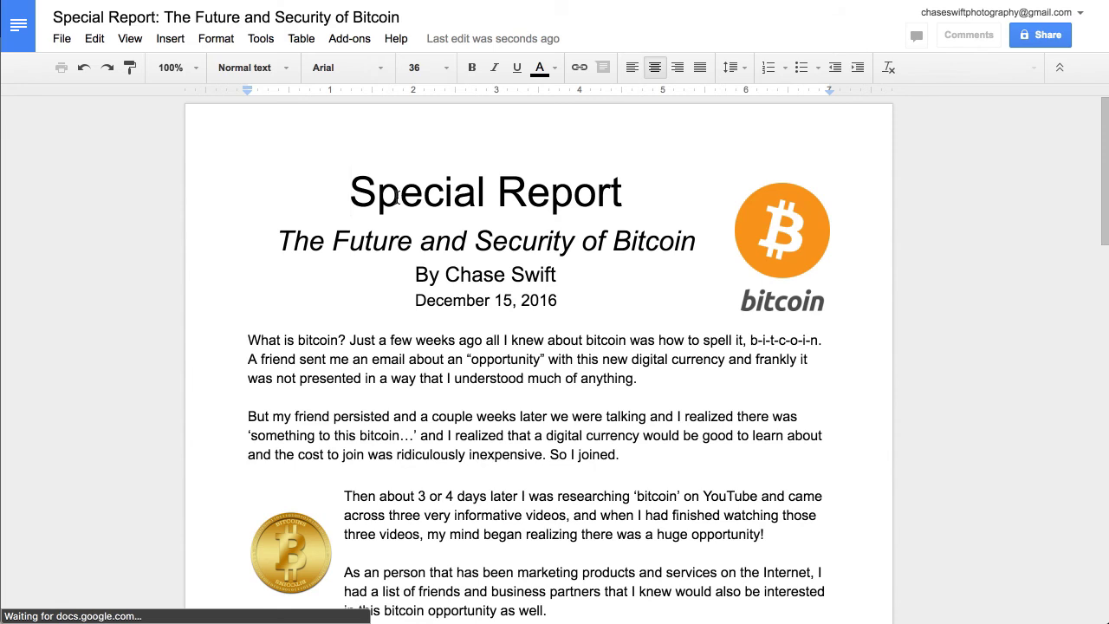
text(A)
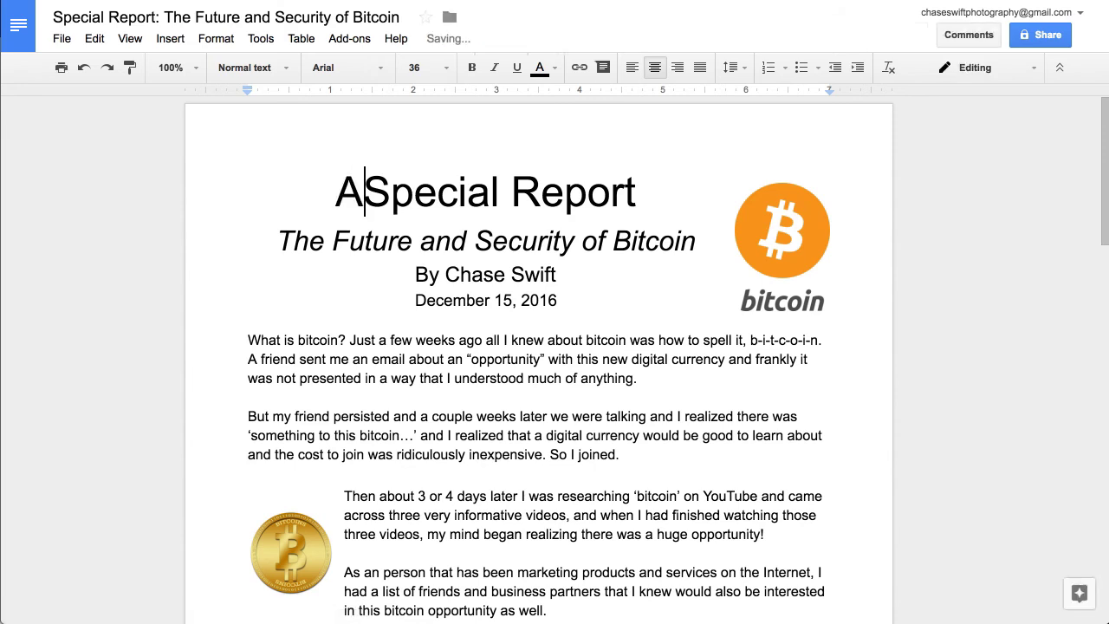
key(BackSpace)
key(BackSpace)
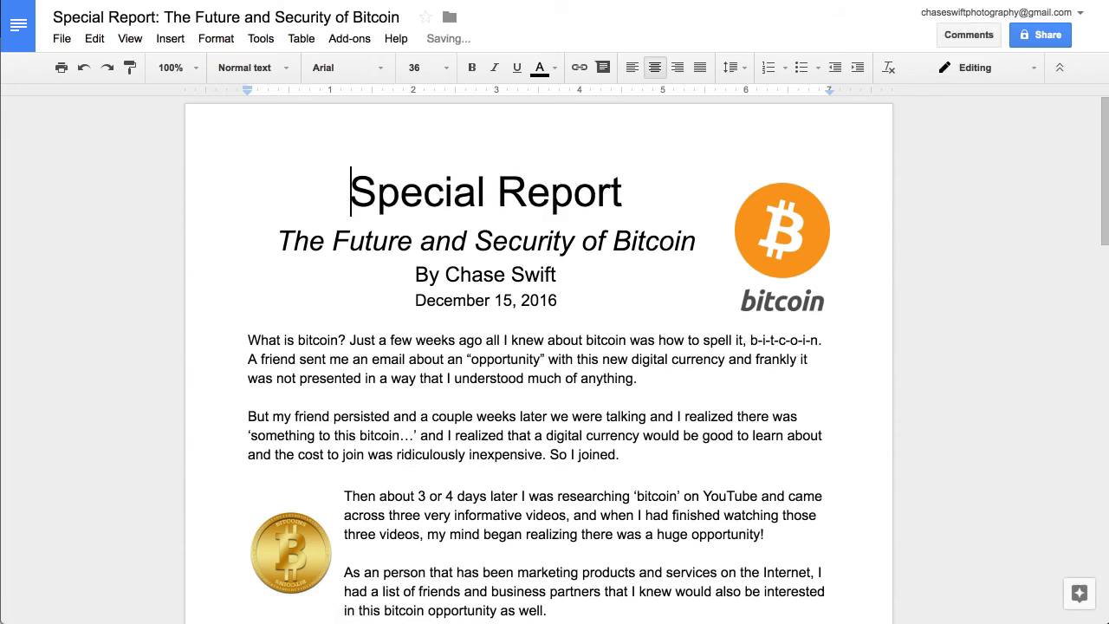
- Review the report's byline and the paragraph beginning 'But my friend persisted'
drag(446, 274, 558, 276)
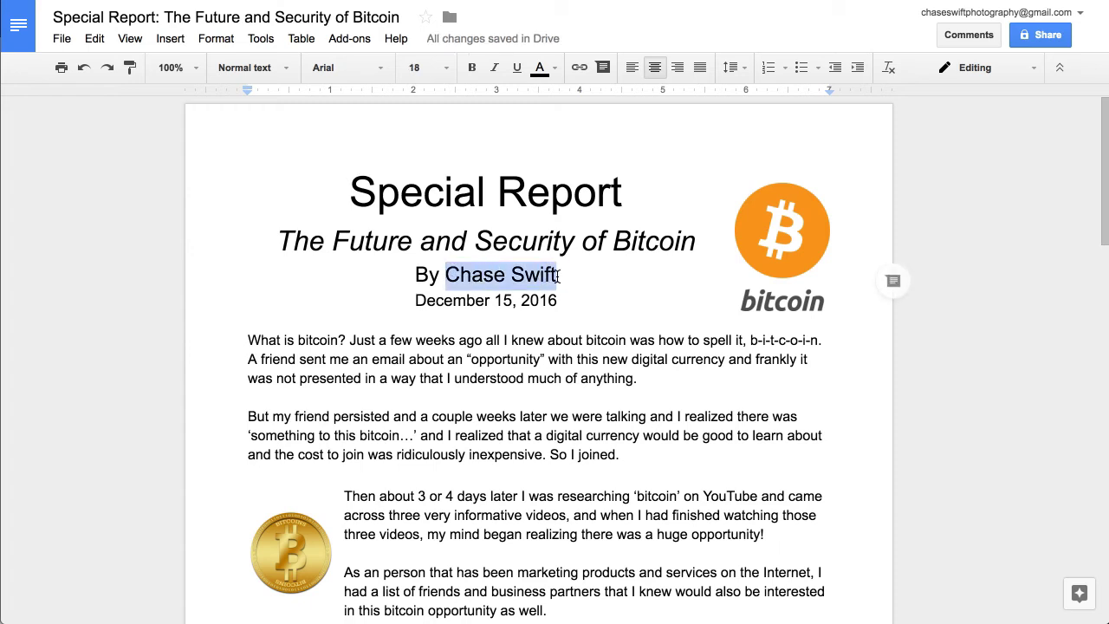
scroll(446, 338, down, 2)
click(438, 338)
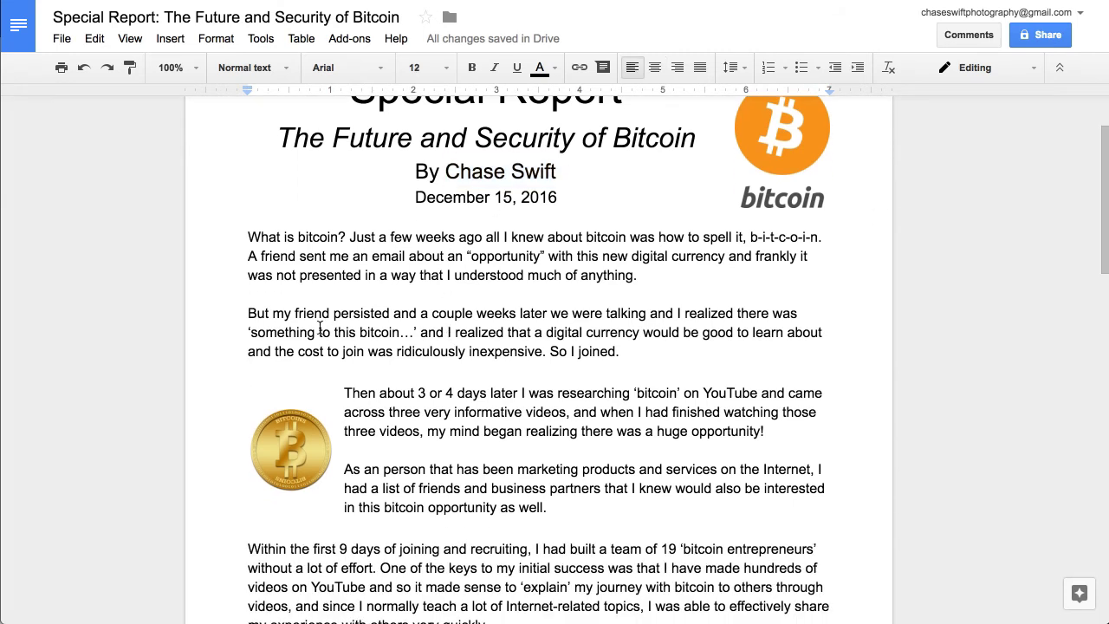
scroll(377, 327, down, 2)
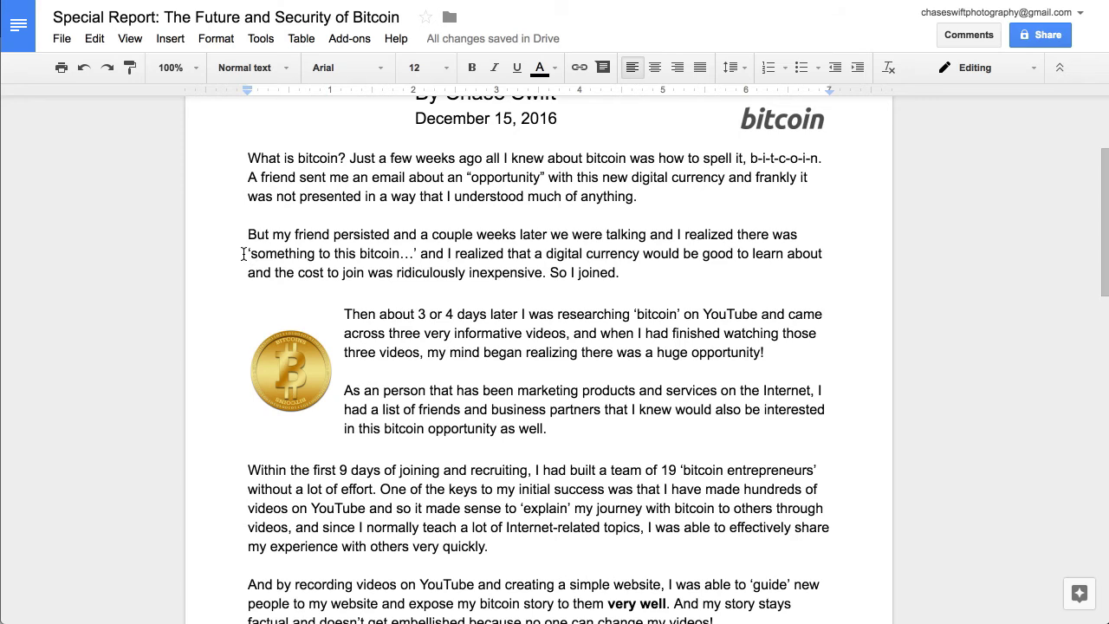
drag(249, 234, 618, 274)
scroll(601, 313, down, 3)
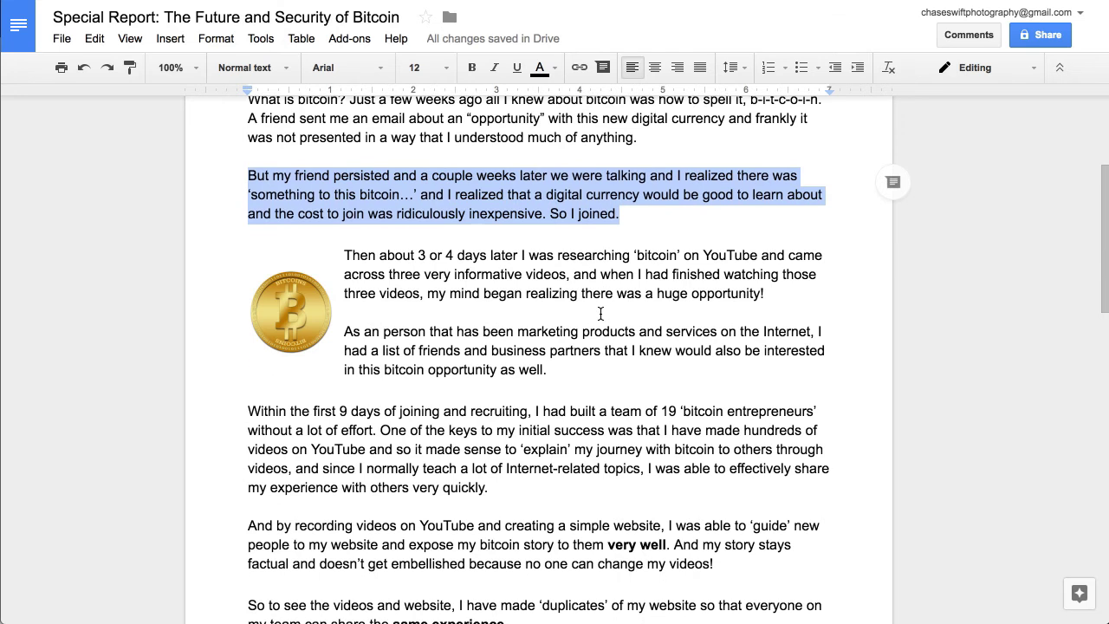
scroll(600, 314, down, 7)
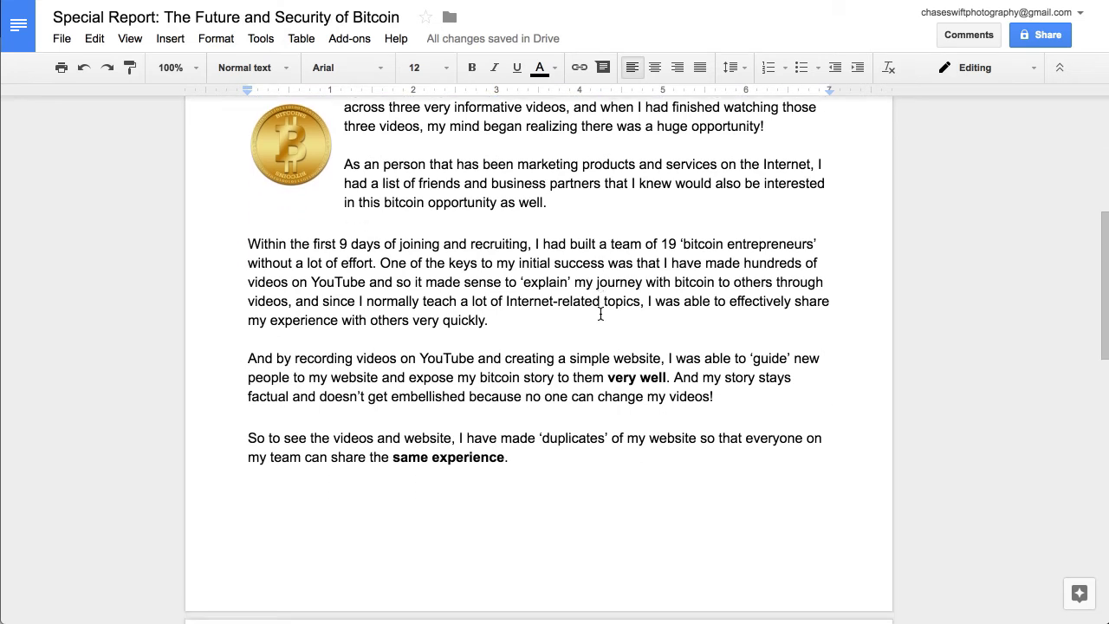
scroll(601, 313, down, 3)
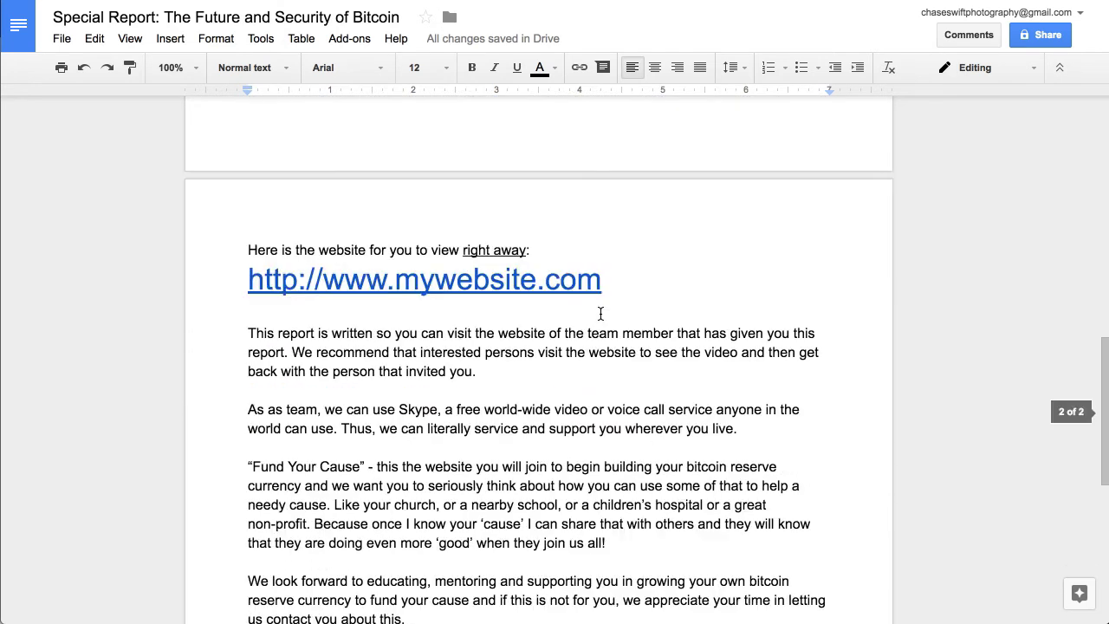
click(433, 232)
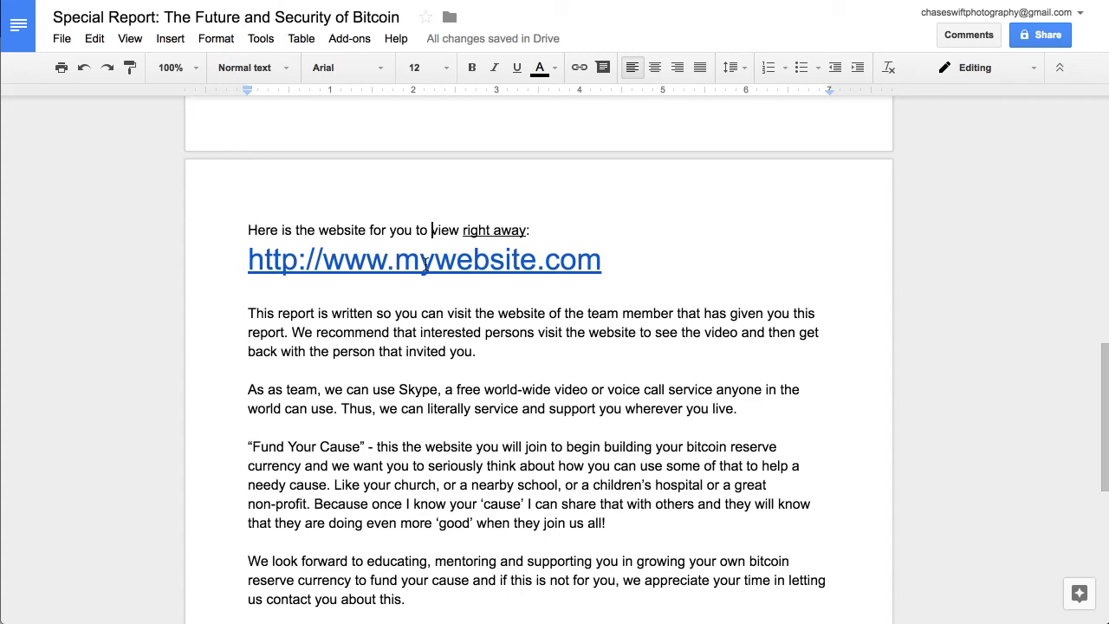
click(434, 266)
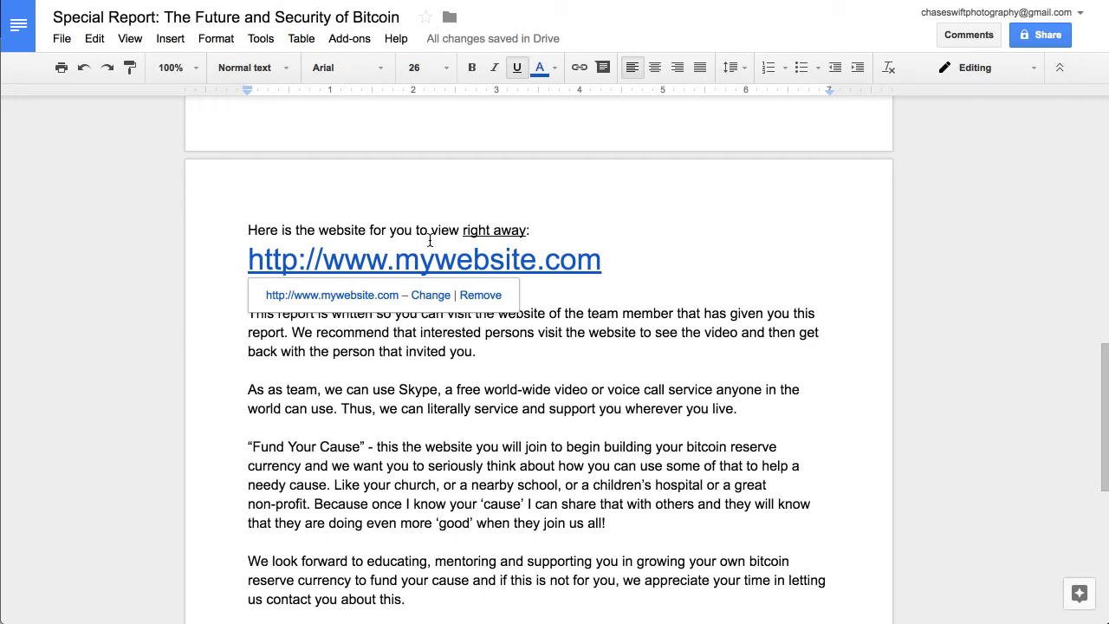
click(430, 232)
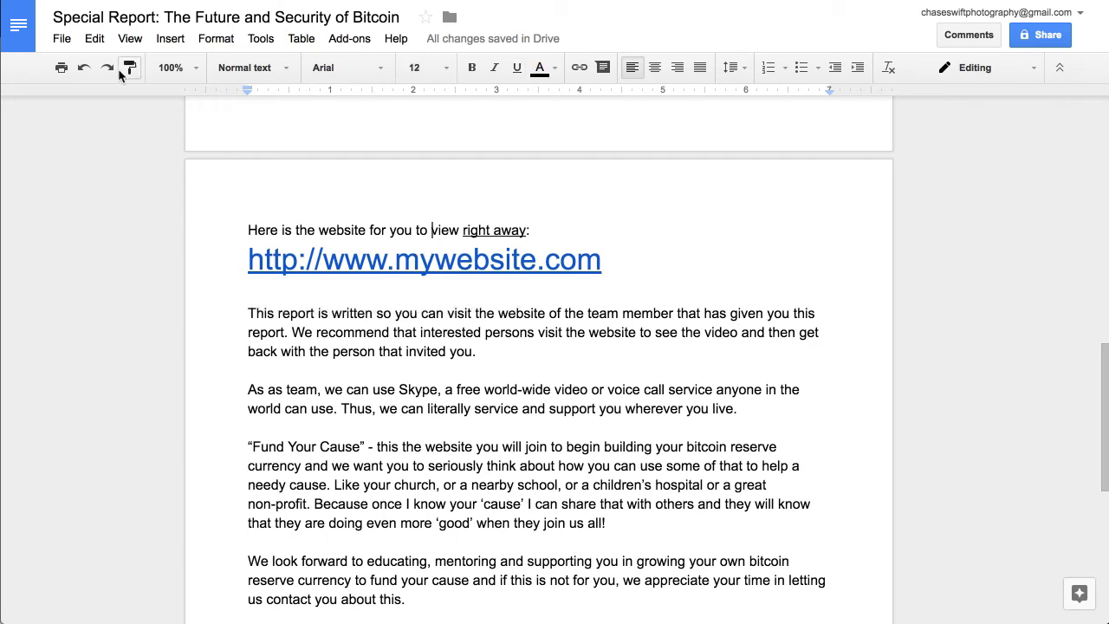
click(61, 39)
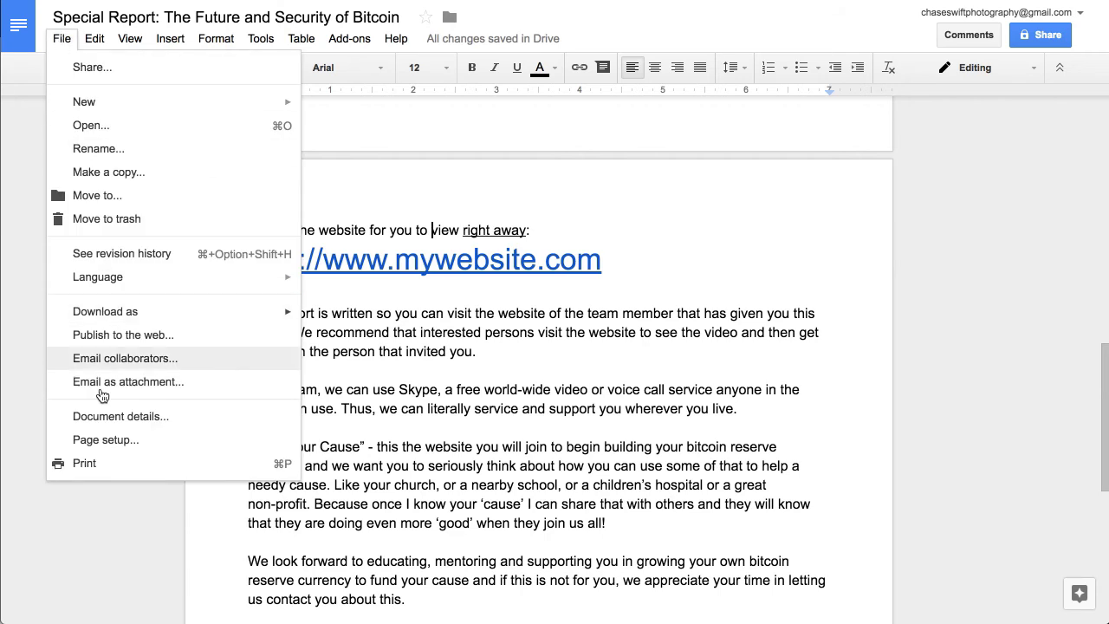
click(102, 462)
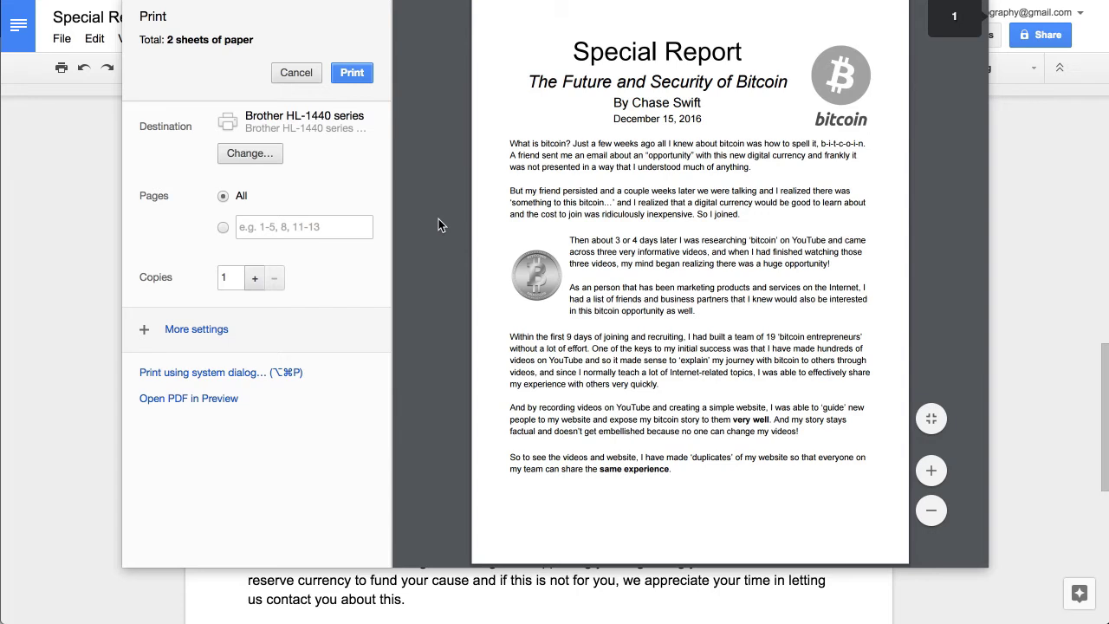
scroll(587, 181, down, 10)
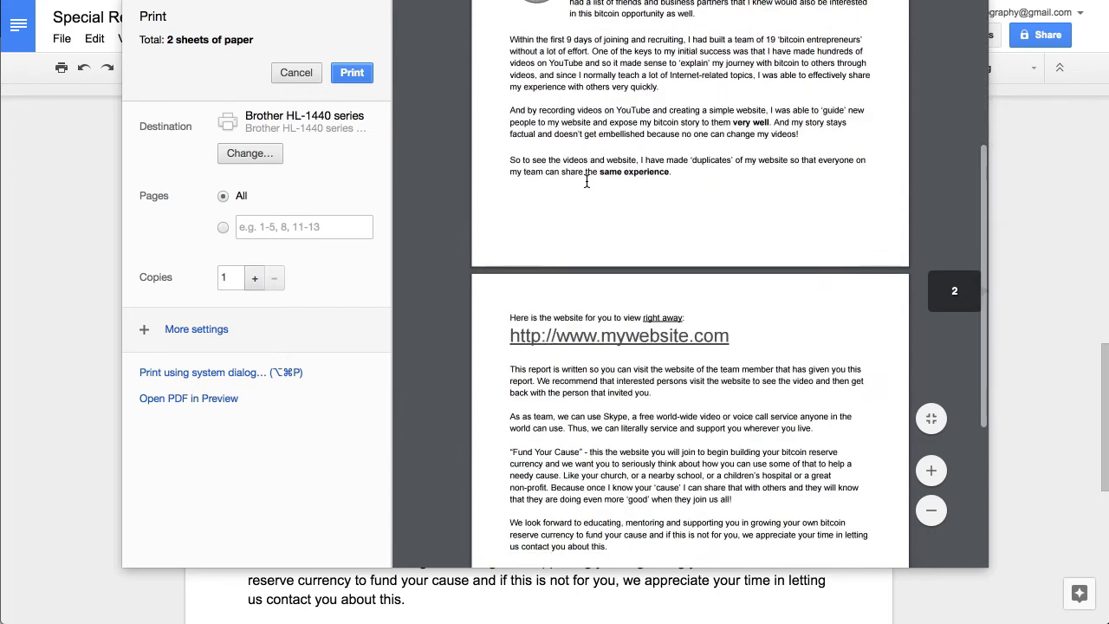
scroll(624, 227, down, 3)
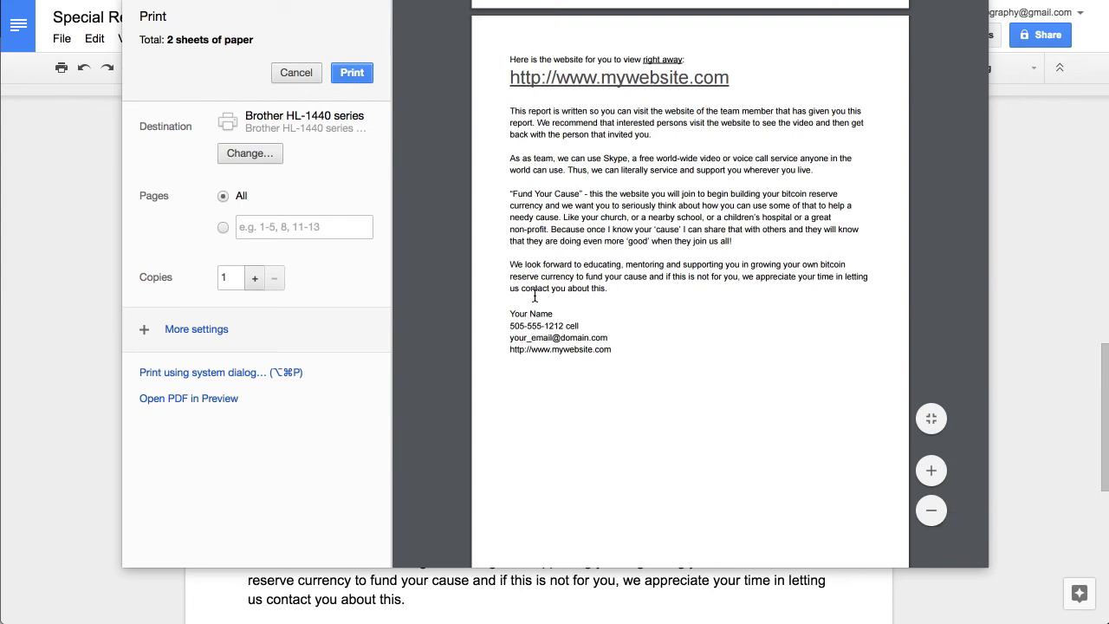
click(295, 73)
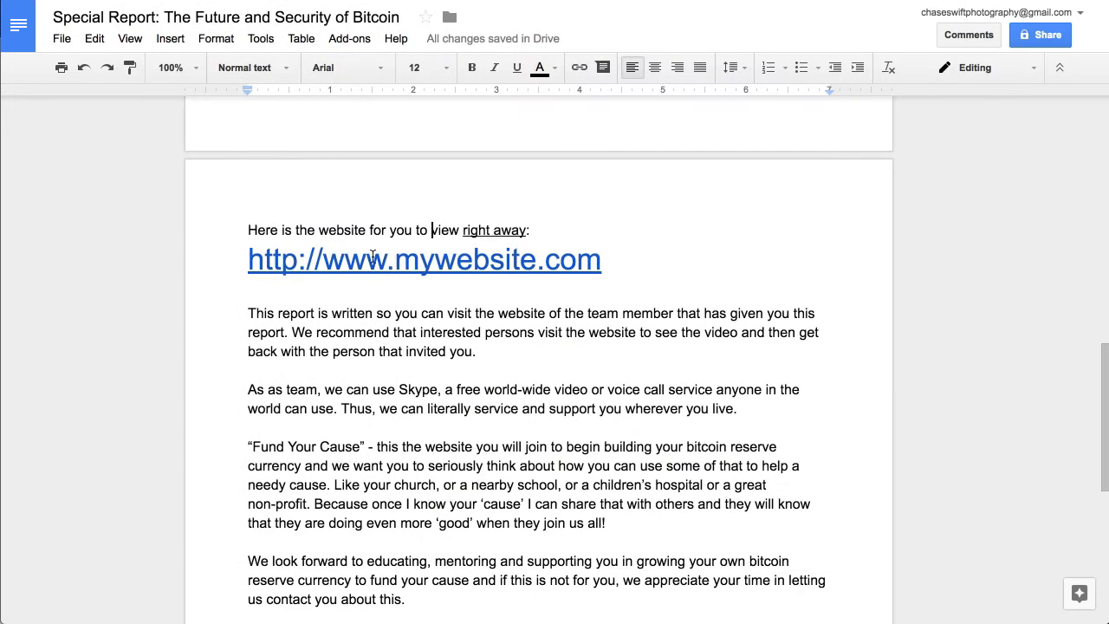
- Edit the website link's display text from mywebsite to chaseswift
click(420, 262)
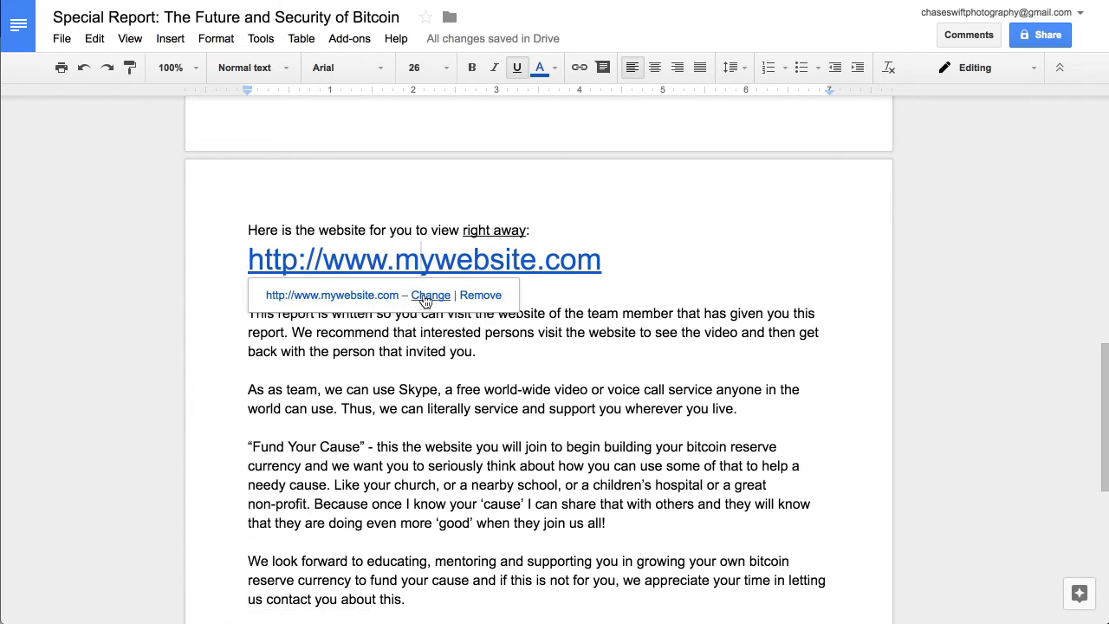
click(427, 296)
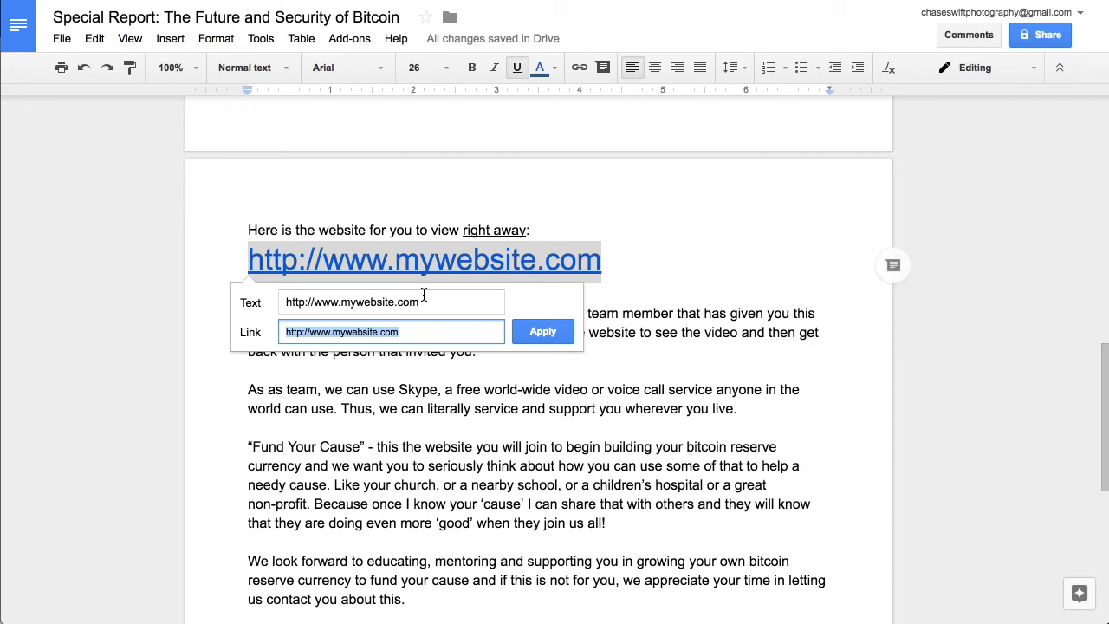
click(363, 331)
drag(332, 332, 396, 302)
click(357, 303)
text(aseswif)
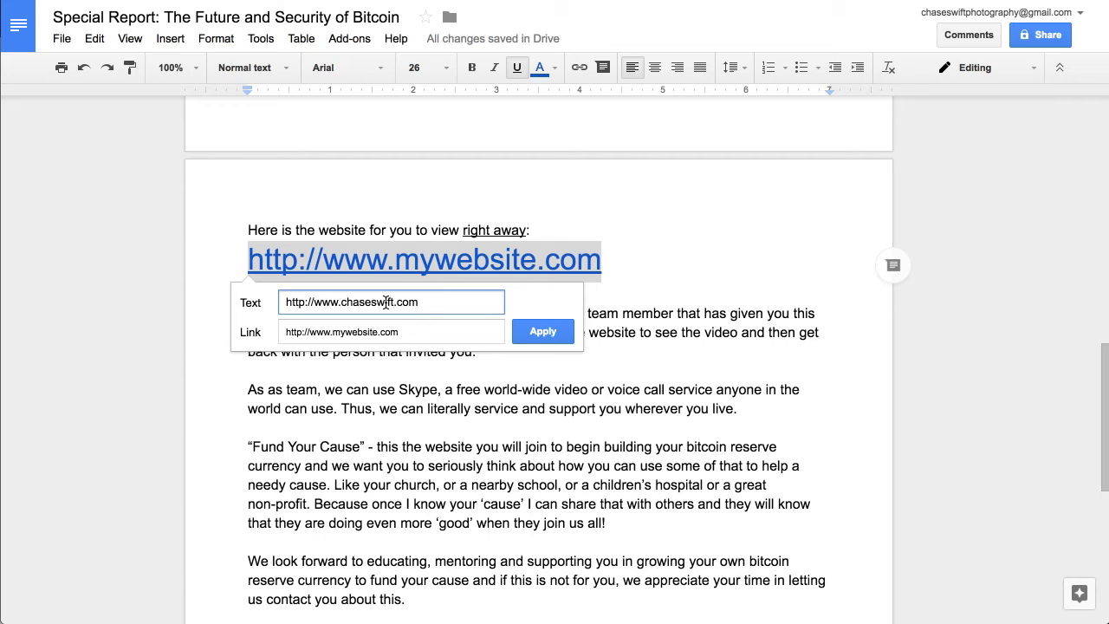
drag(429, 305, 282, 307)
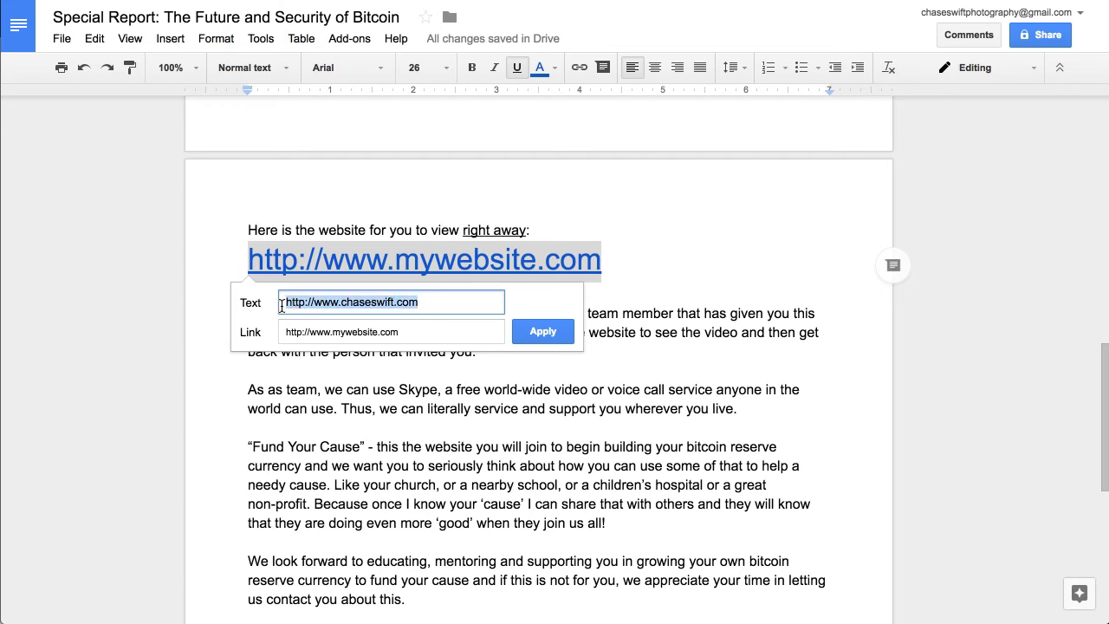
double_click(362, 302)
click(362, 303)
key(ctrl+c)
click(355, 333)
triple_click(355, 333)
key(ctrl+v)
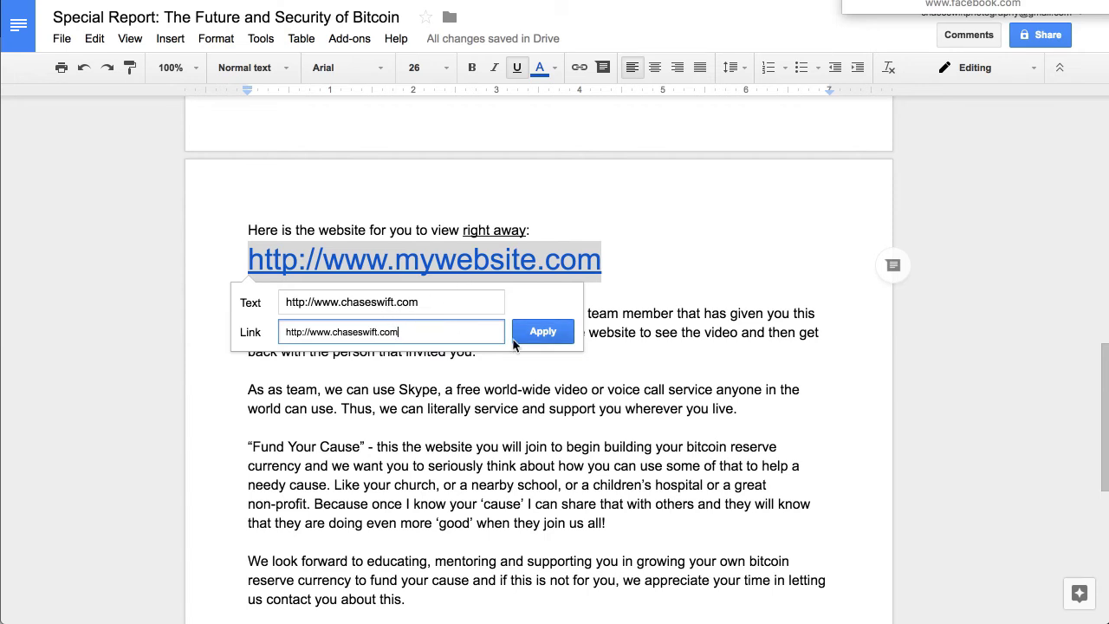
click(543, 332)
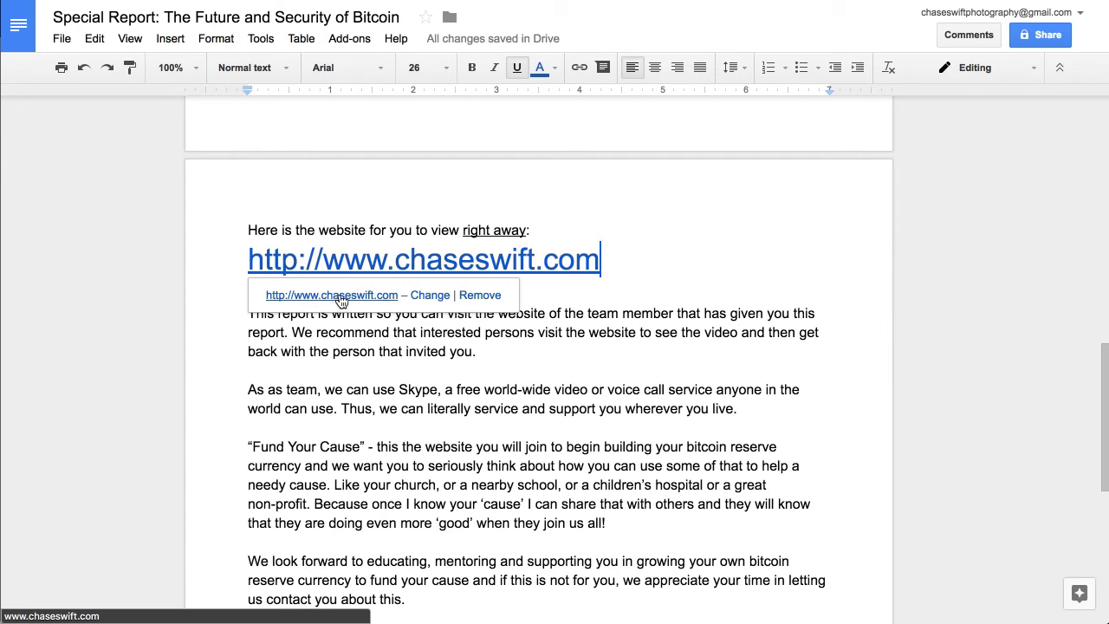
click(342, 298)
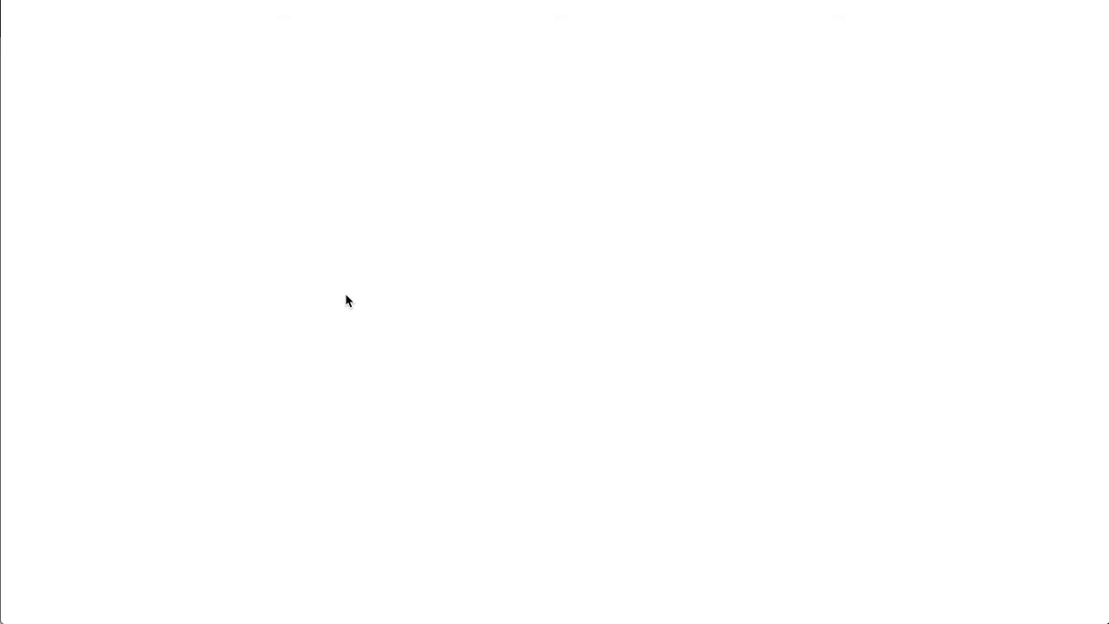
- Play the chaseswift.com landing page video, then close the tab to return to the report
click(379, 295)
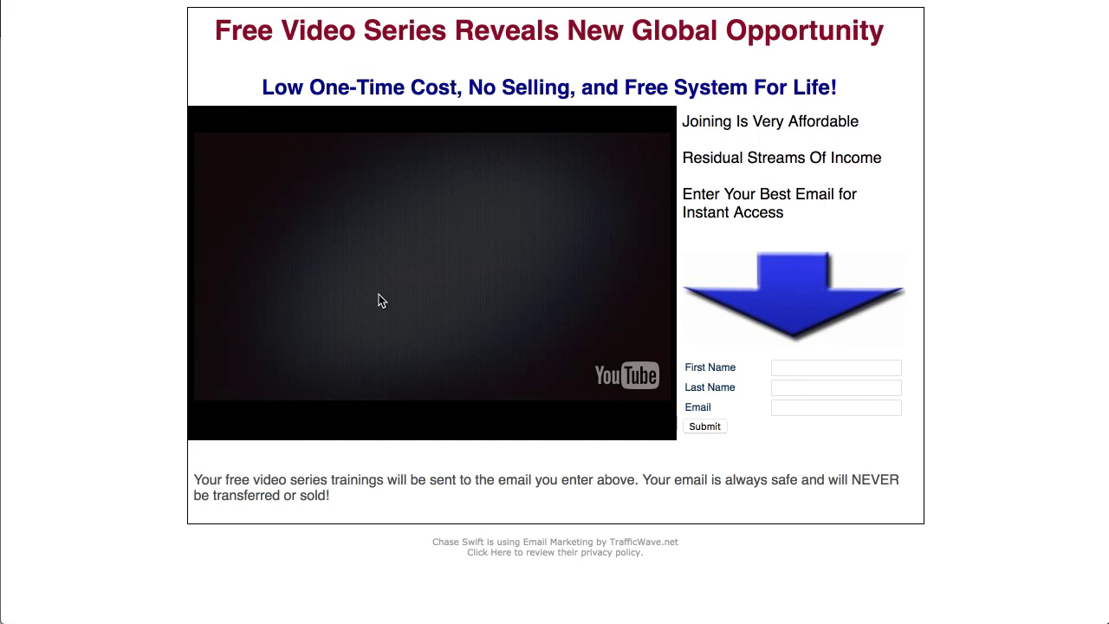
key(super+w)
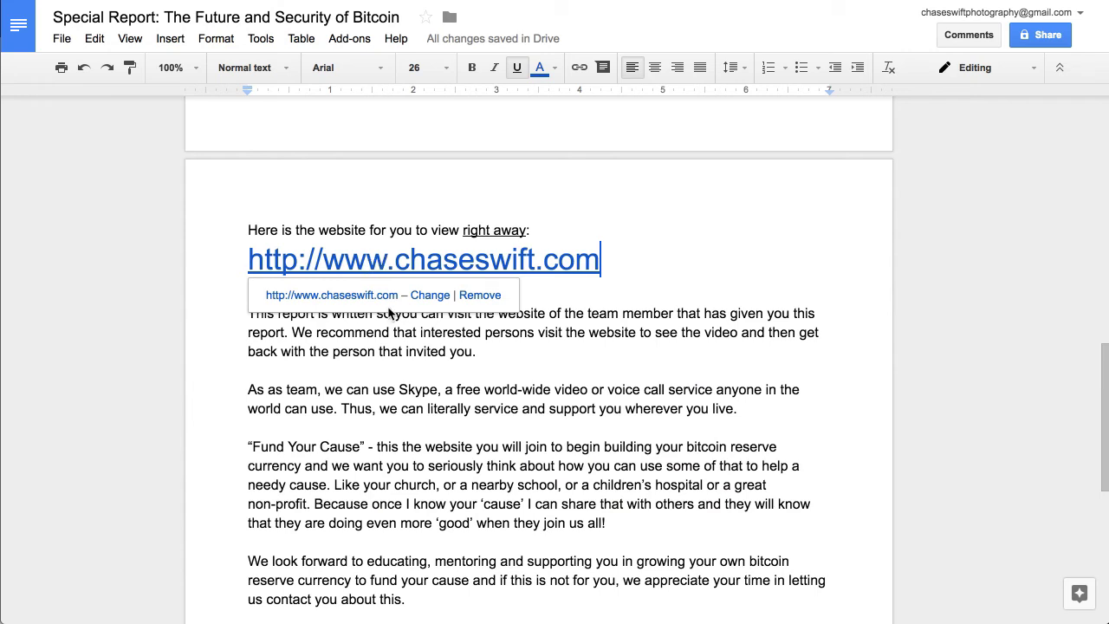
click(212, 290)
scroll(234, 345, down, 5)
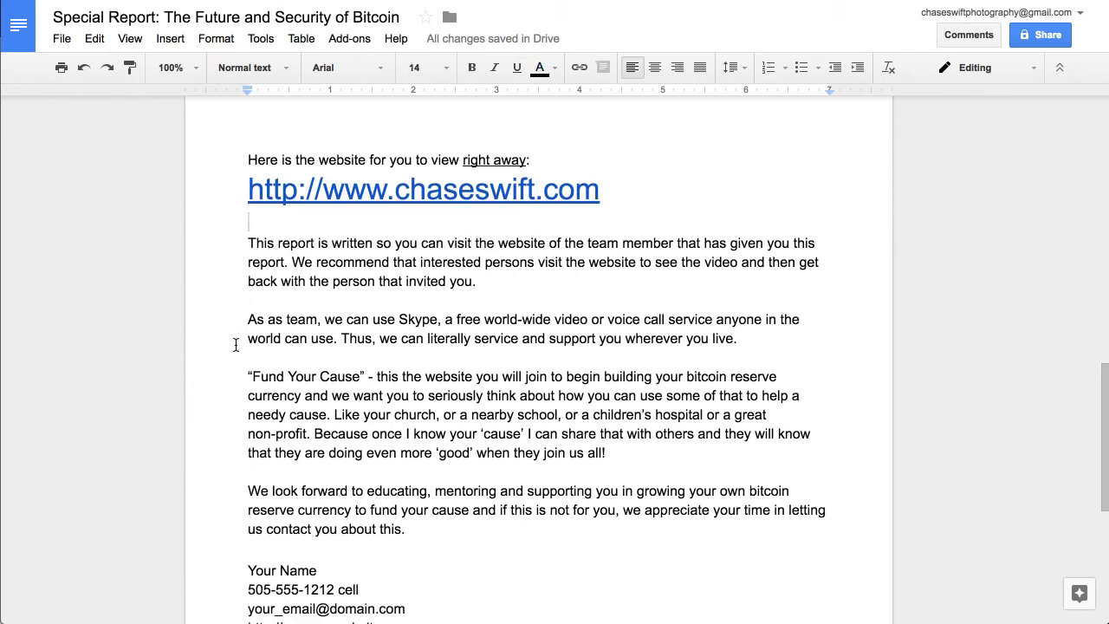
scroll(236, 345, down, 1)
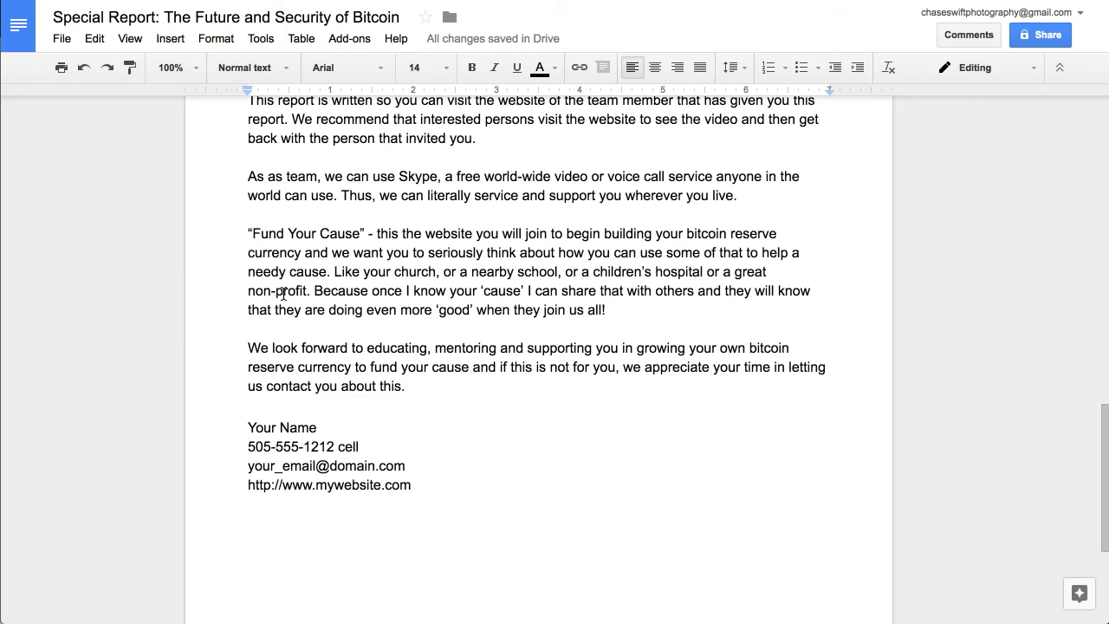
scroll(276, 265, down, 1)
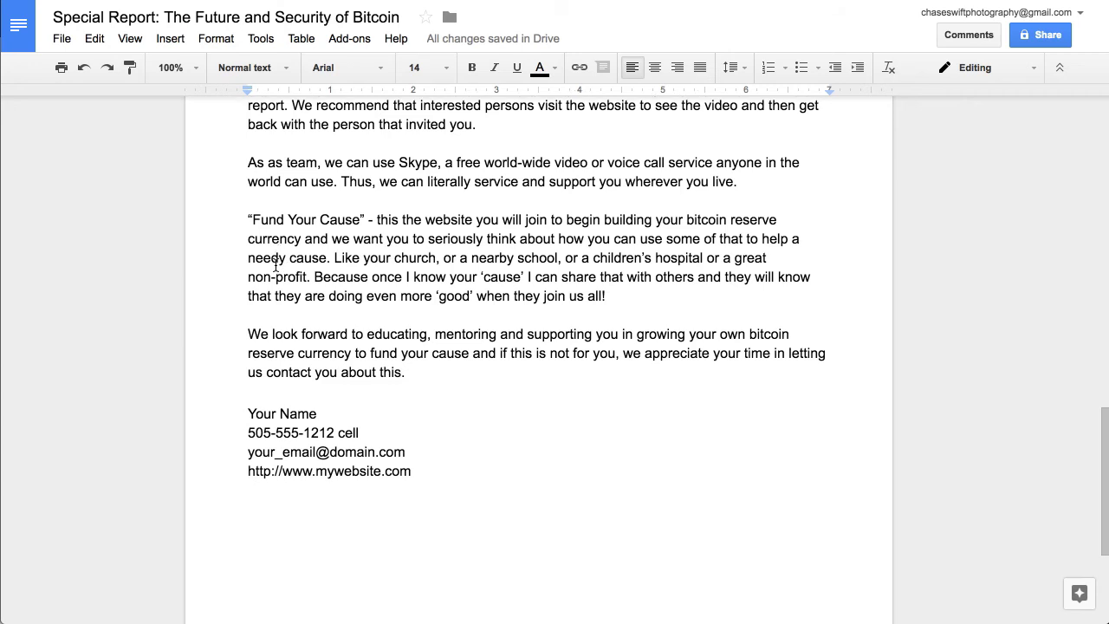
scroll(276, 264, down, 1)
scroll(275, 265, down, 1)
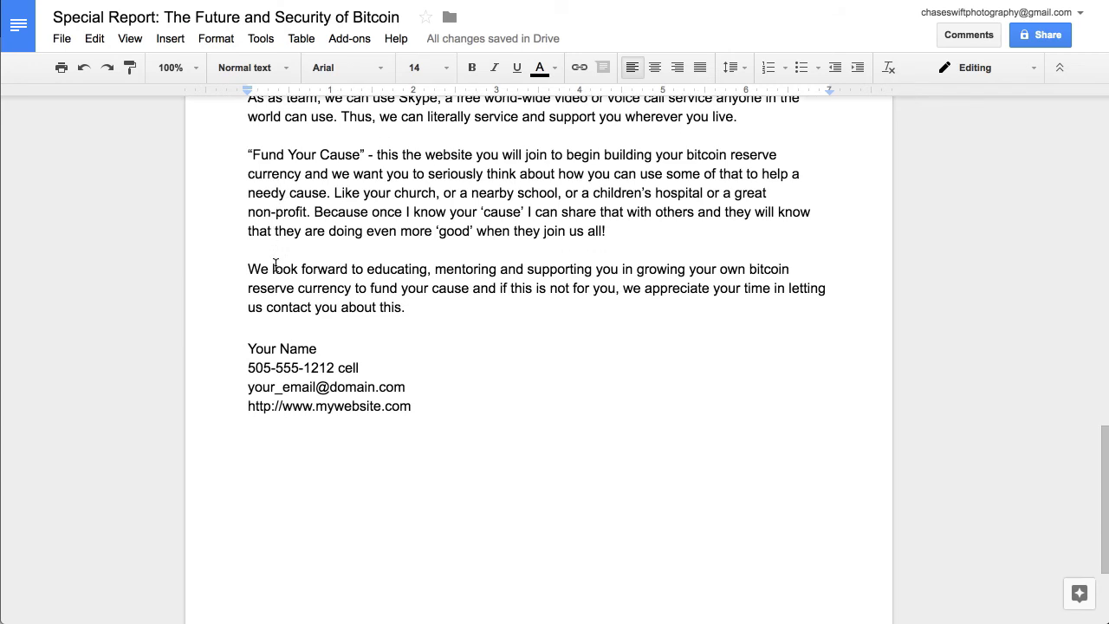
scroll(276, 271, up, 1)
scroll(275, 271, up, 1)
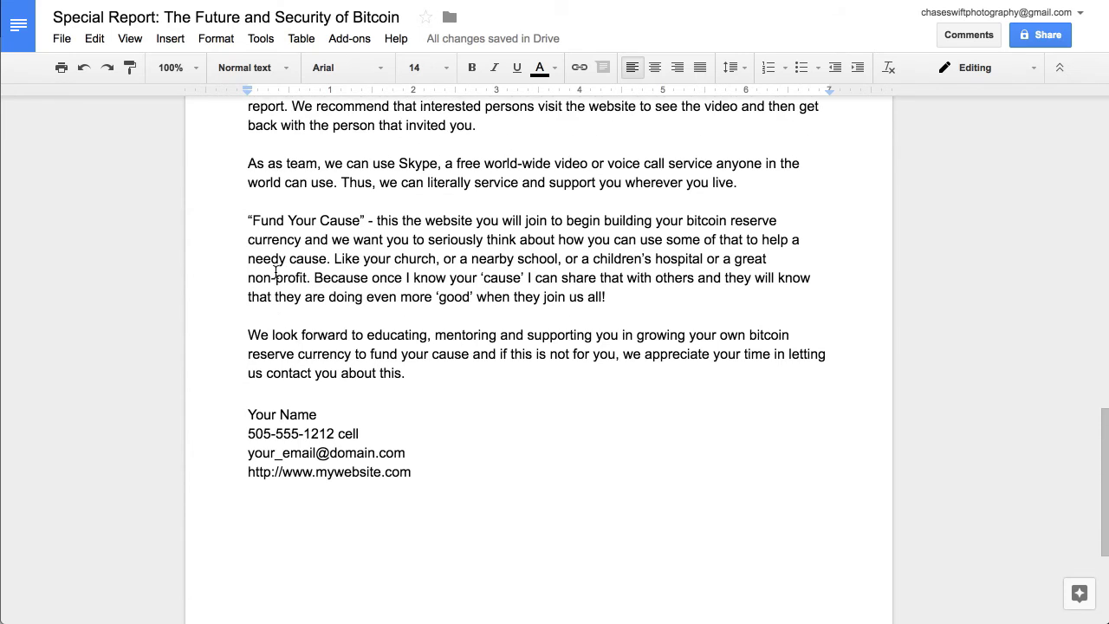
drag(249, 224, 605, 302)
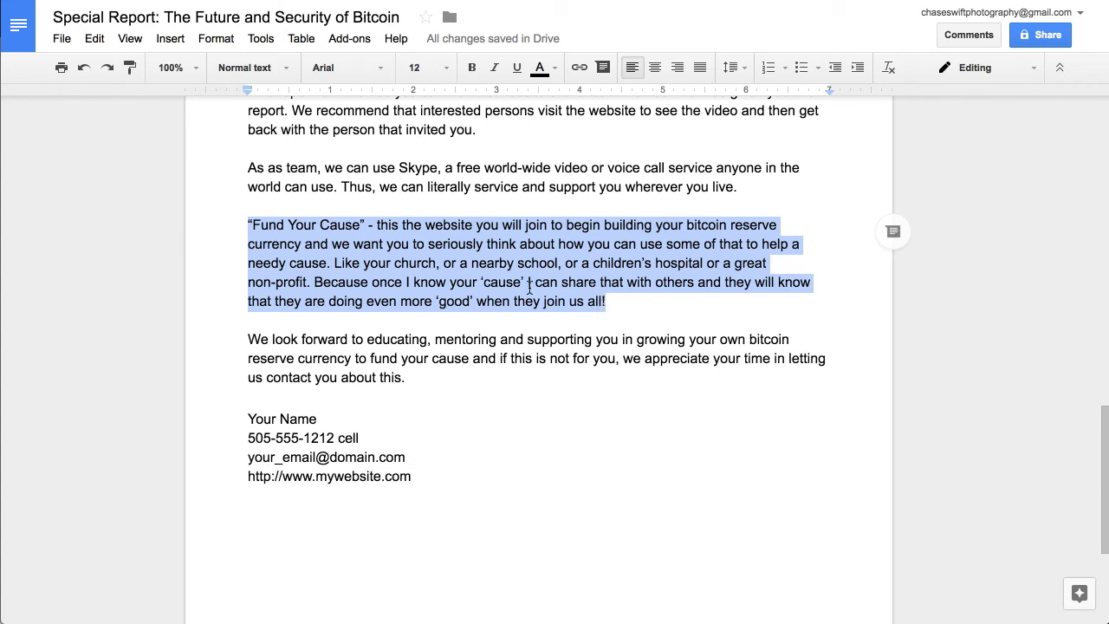
double_click(421, 265)
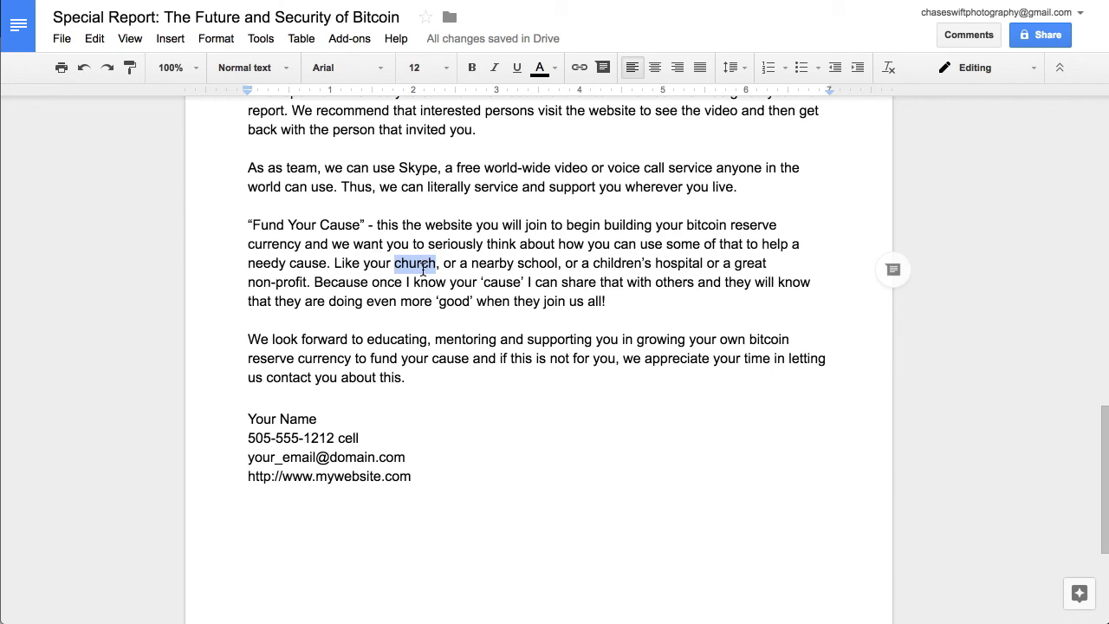
click(530, 260)
double_click(530, 263)
double_click(674, 263)
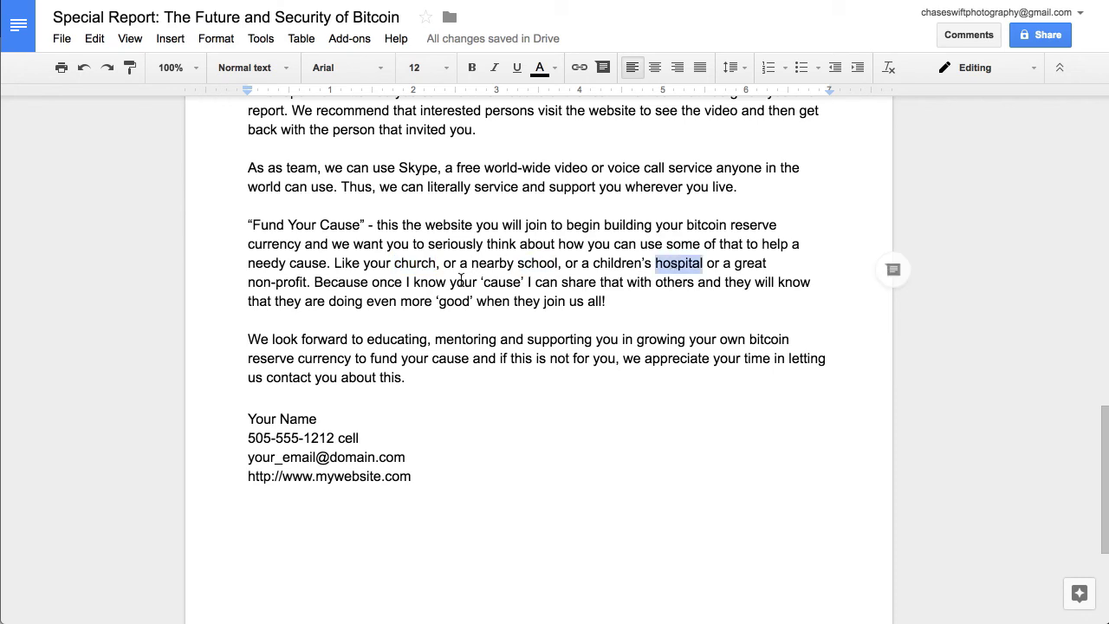
drag(255, 282, 306, 282)
click(314, 282)
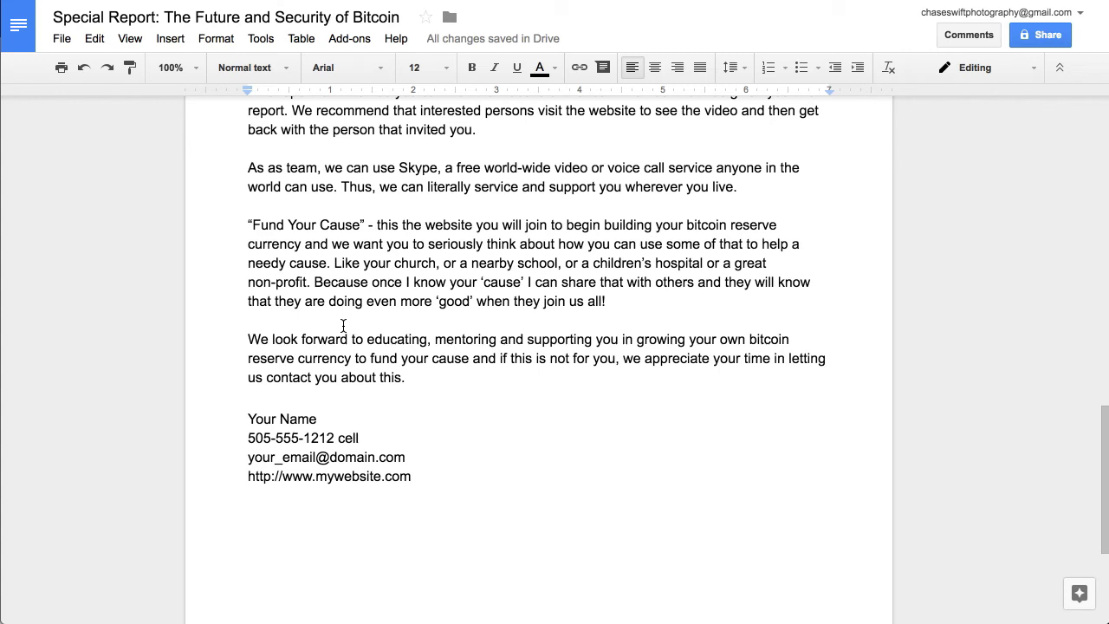
scroll(344, 325, down, 5)
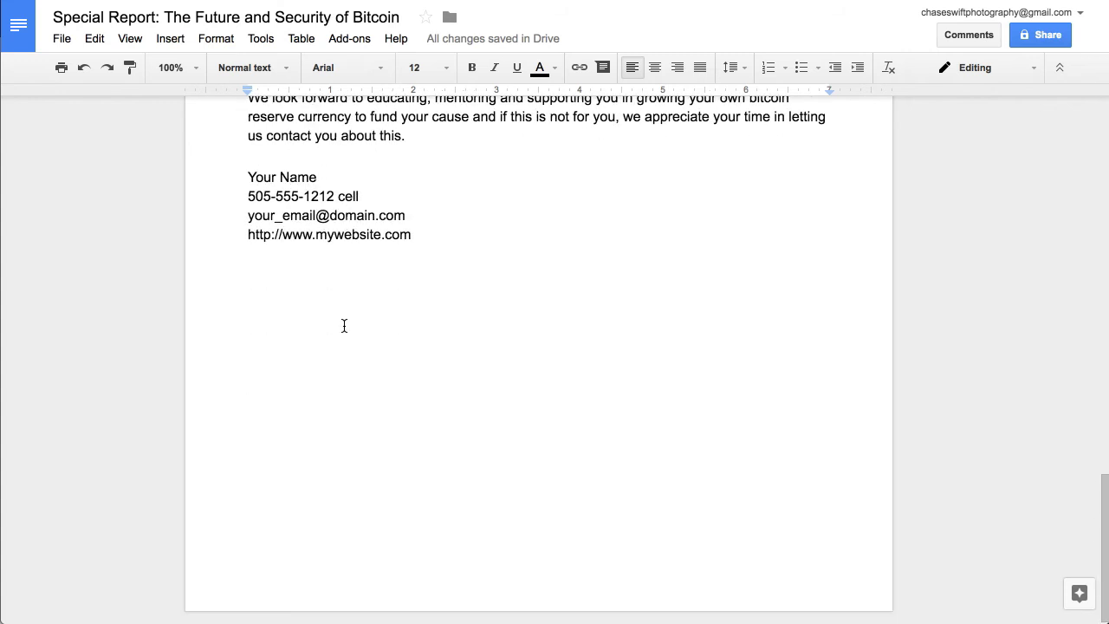
scroll(344, 325, up, 20)
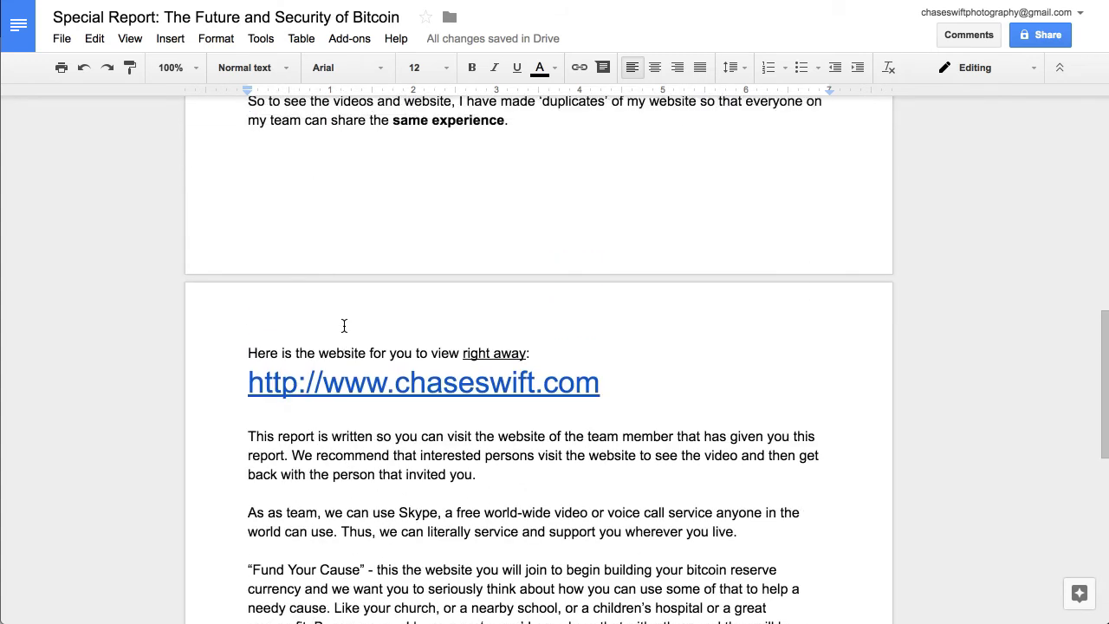
scroll(345, 328, up, 2)
scroll(345, 328, down, 6)
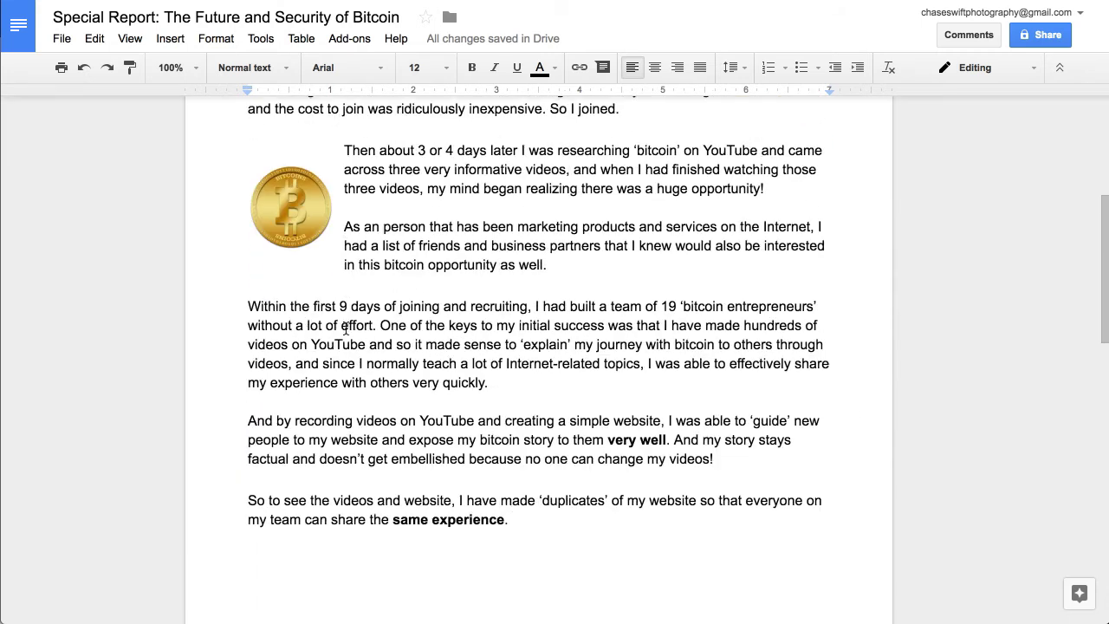
scroll(346, 328, down, 10)
scroll(346, 328, up, 15)
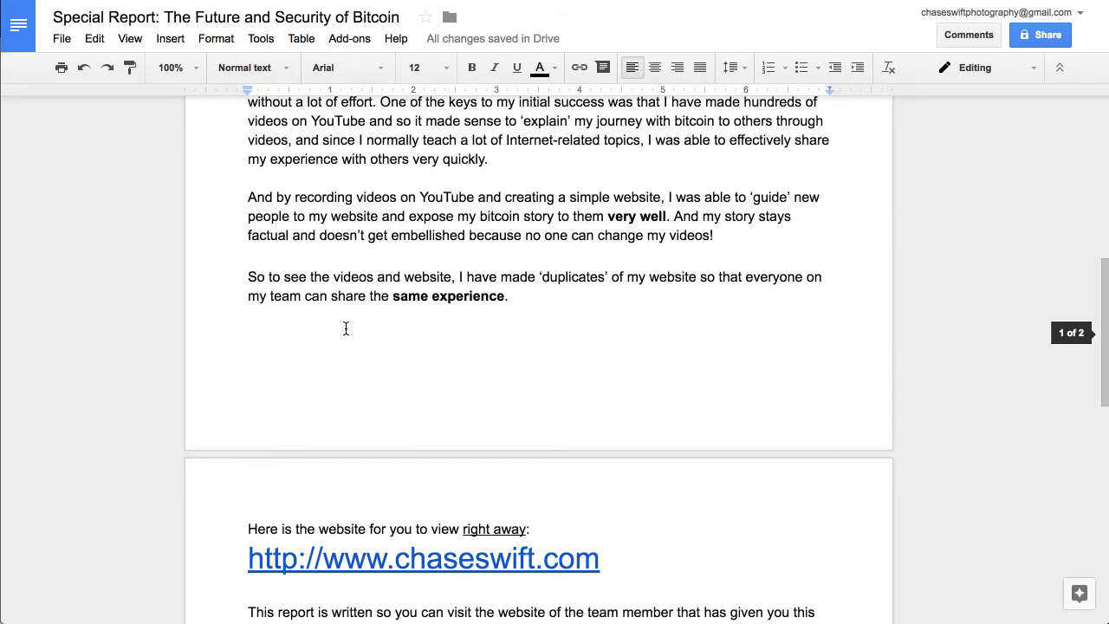
scroll(346, 328, up, 5)
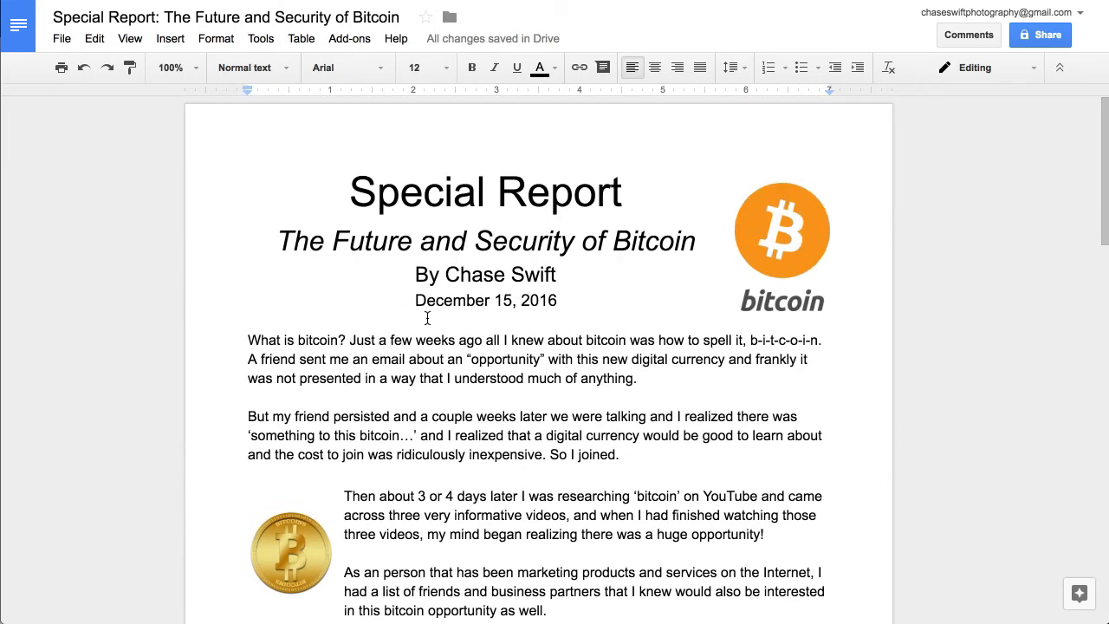
scroll(427, 318, down, 15)
scroll(427, 318, down, 5)
drag(251, 289, 321, 283)
click(252, 306)
drag(257, 306, 360, 304)
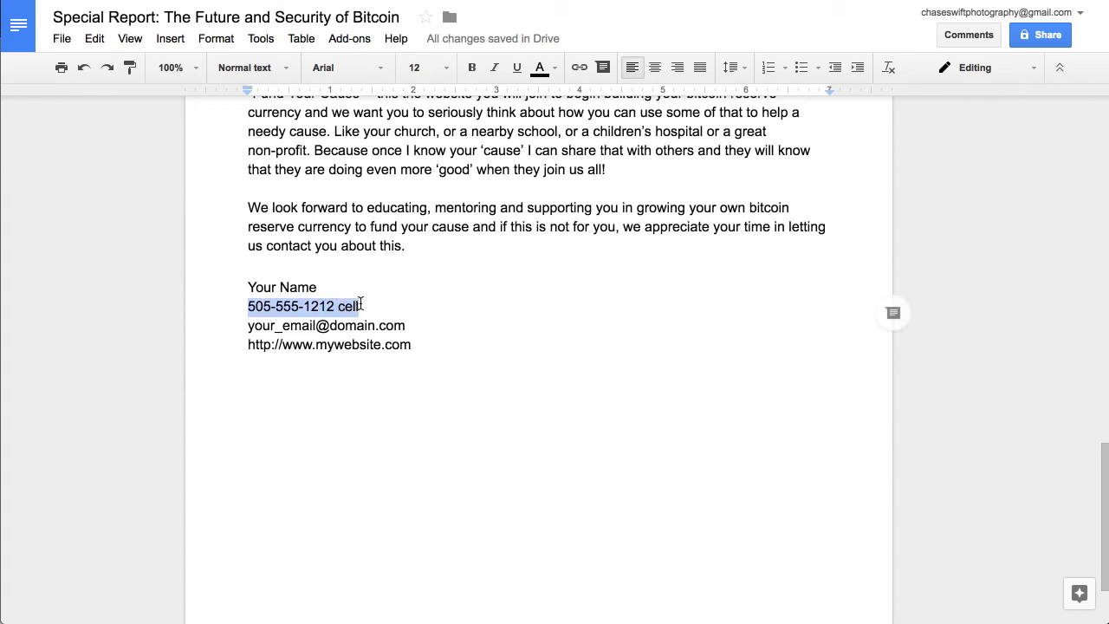
drag(249, 325, 404, 321)
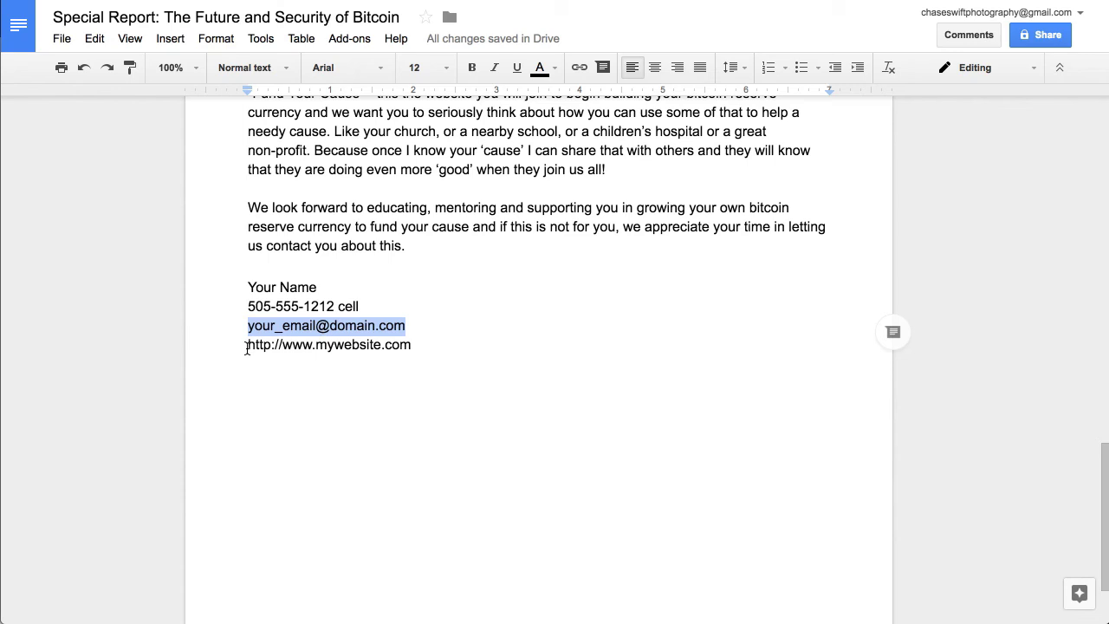
drag(248, 346, 410, 346)
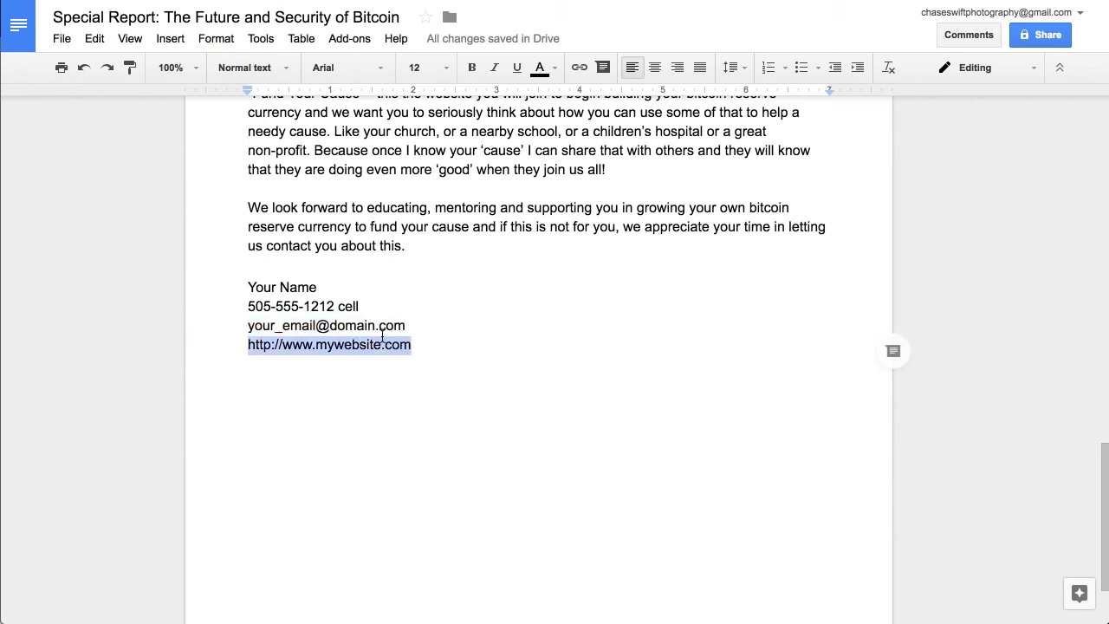
click(344, 346)
drag(317, 345, 375, 343)
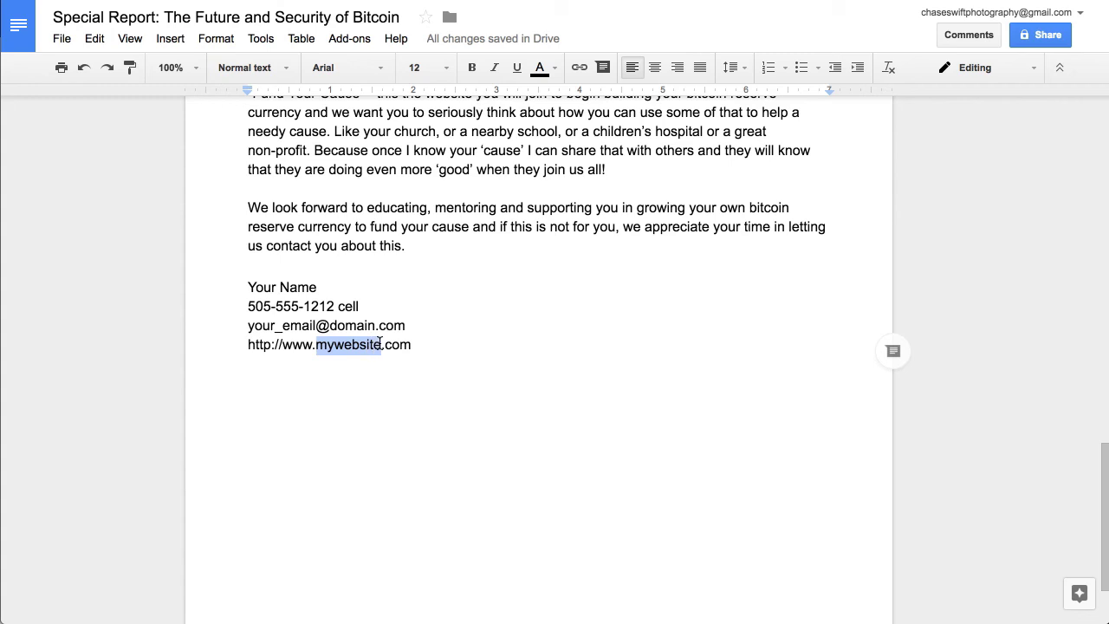
click(440, 346)
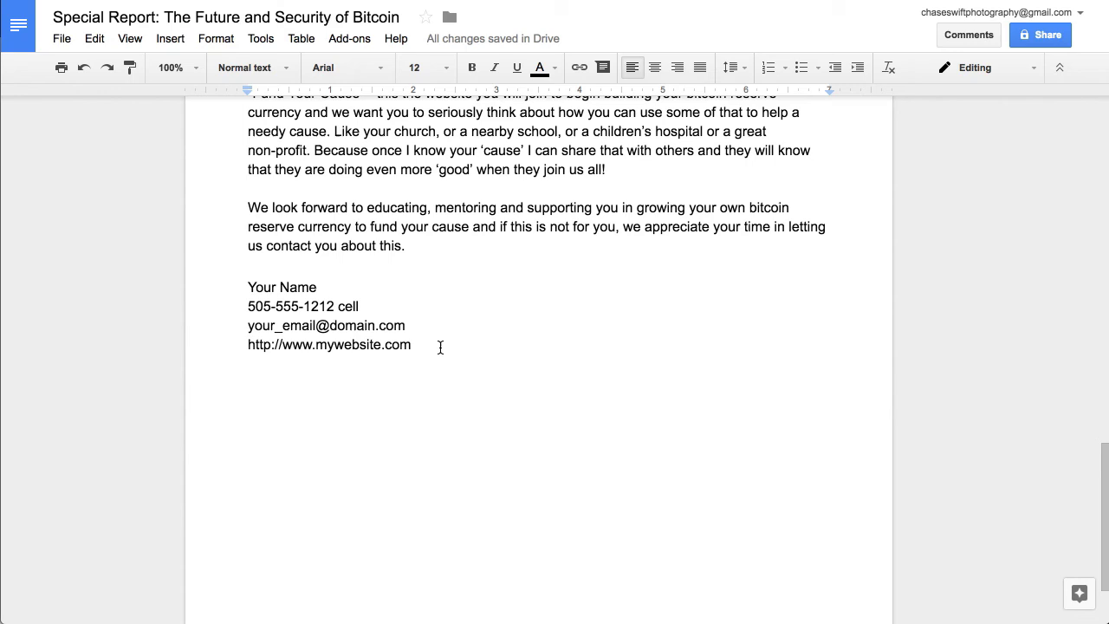
key(Return)
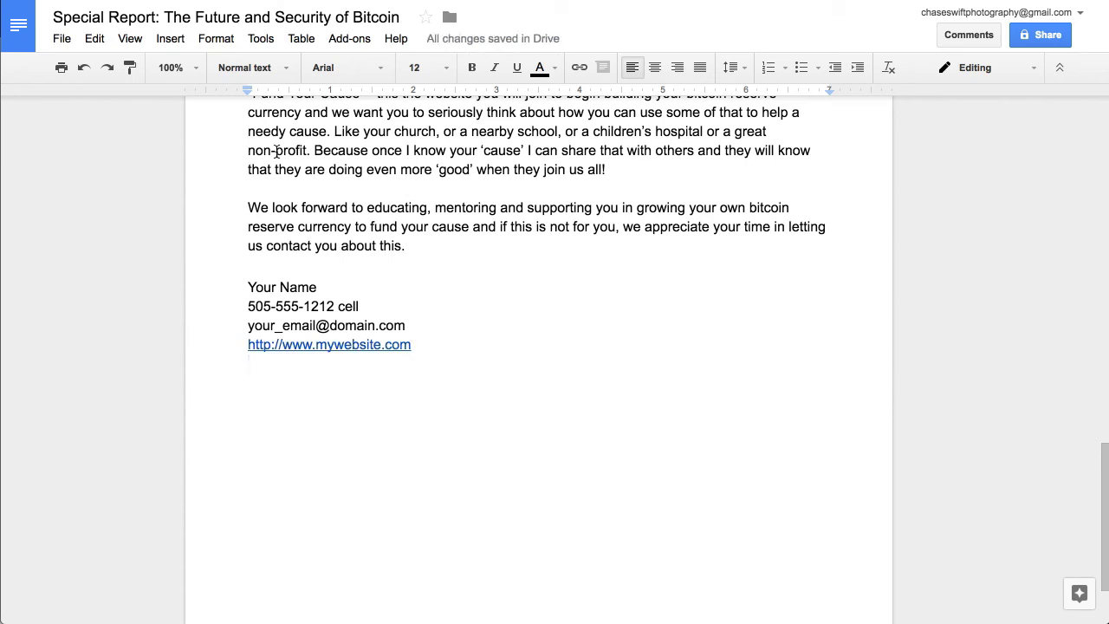
click(84, 70)
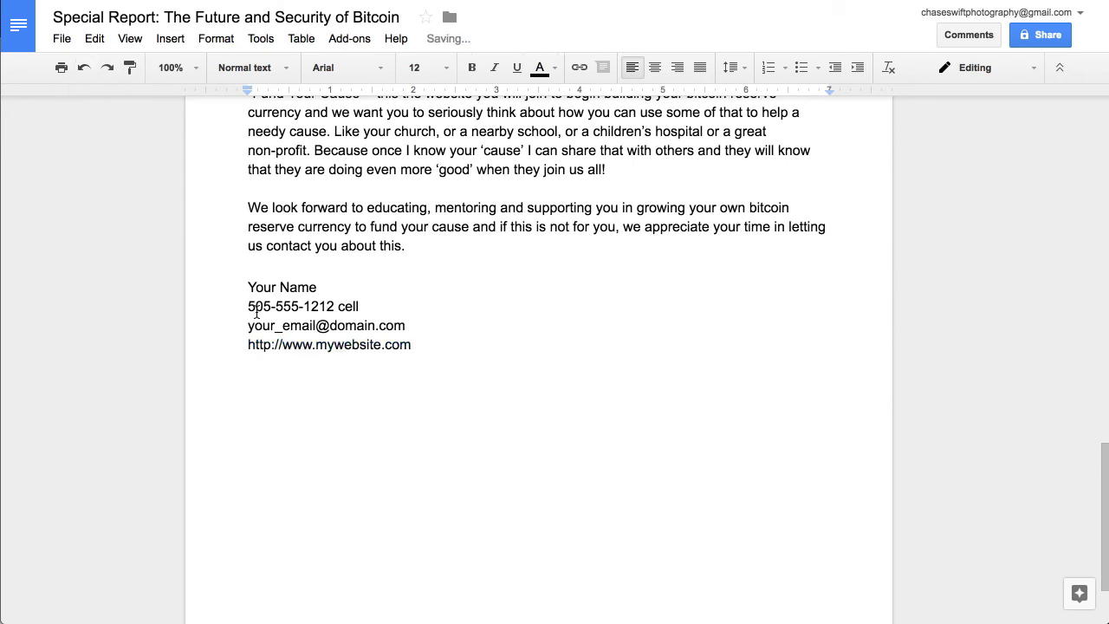
drag(316, 344, 382, 344)
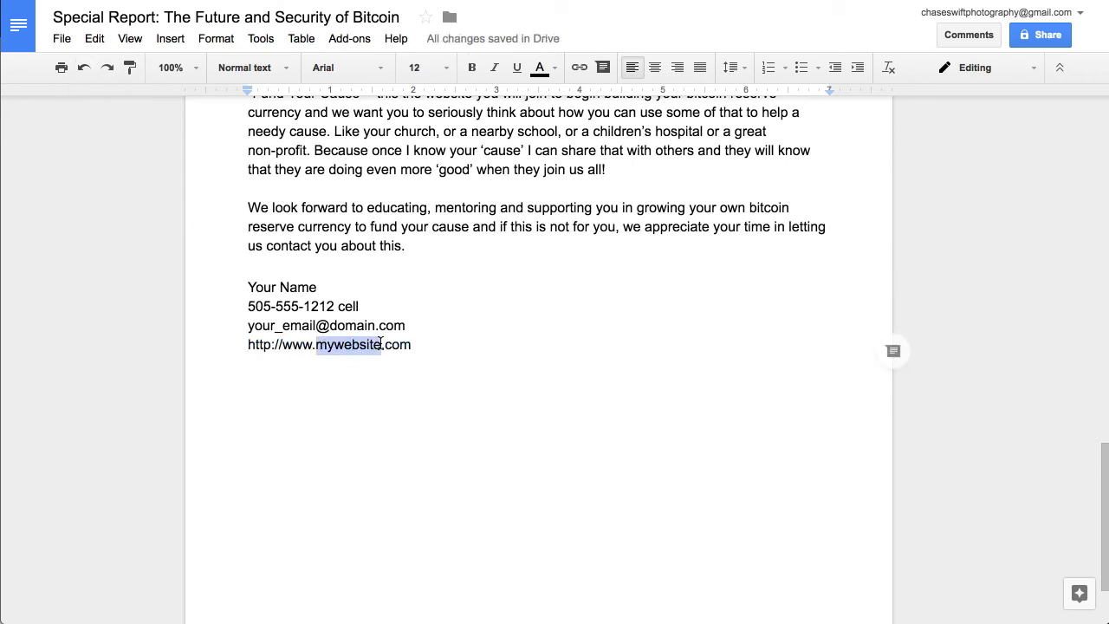
click(424, 346)
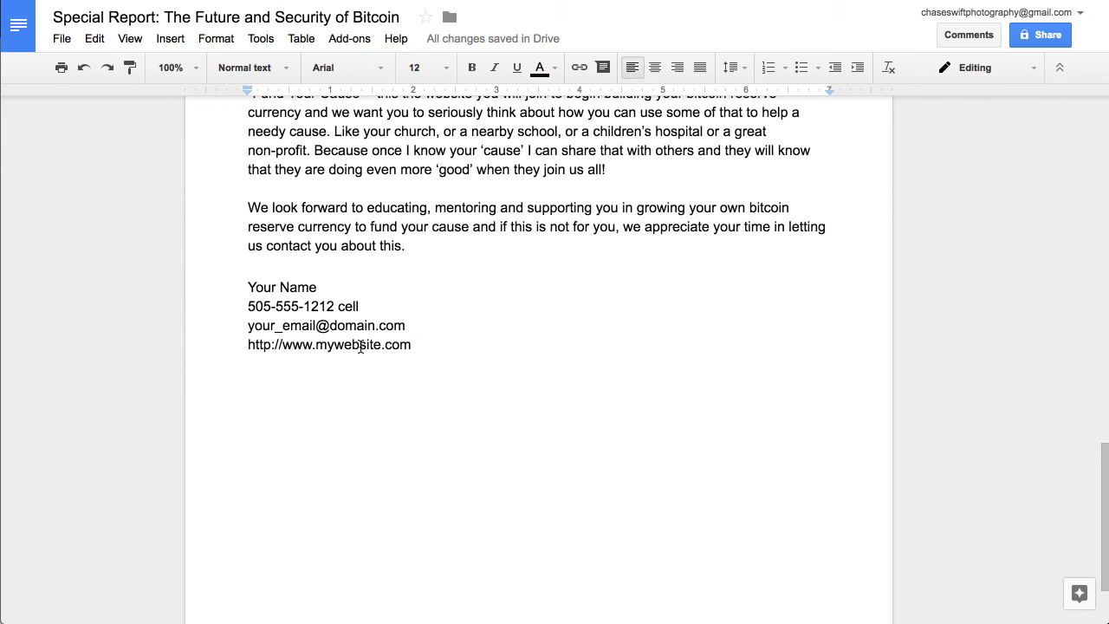
scroll(360, 345, up, 9)
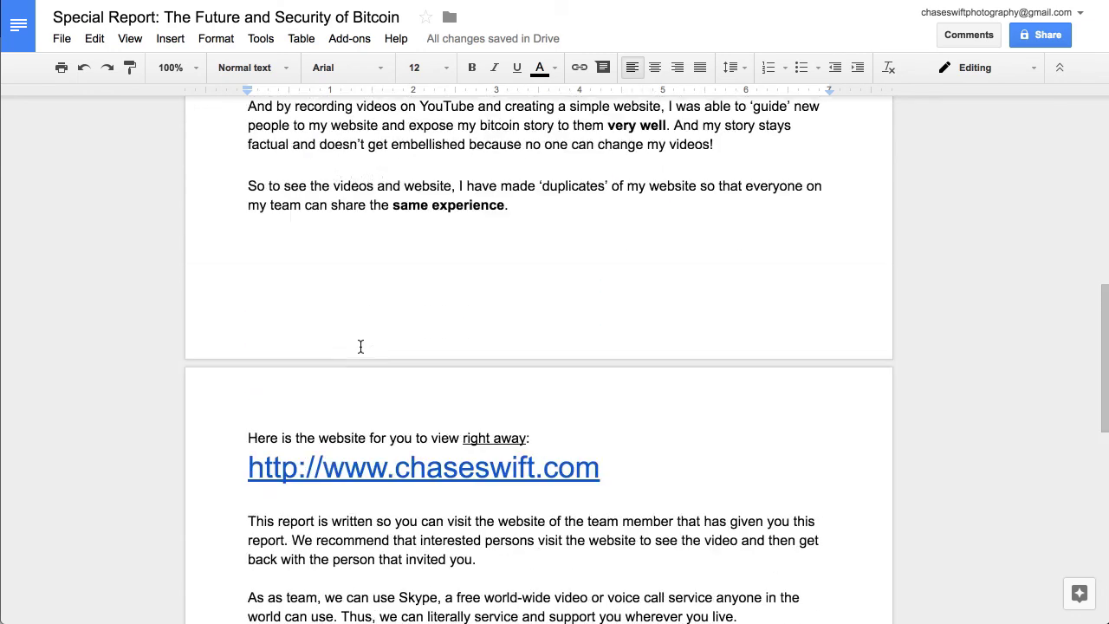
scroll(361, 346, up, 6)
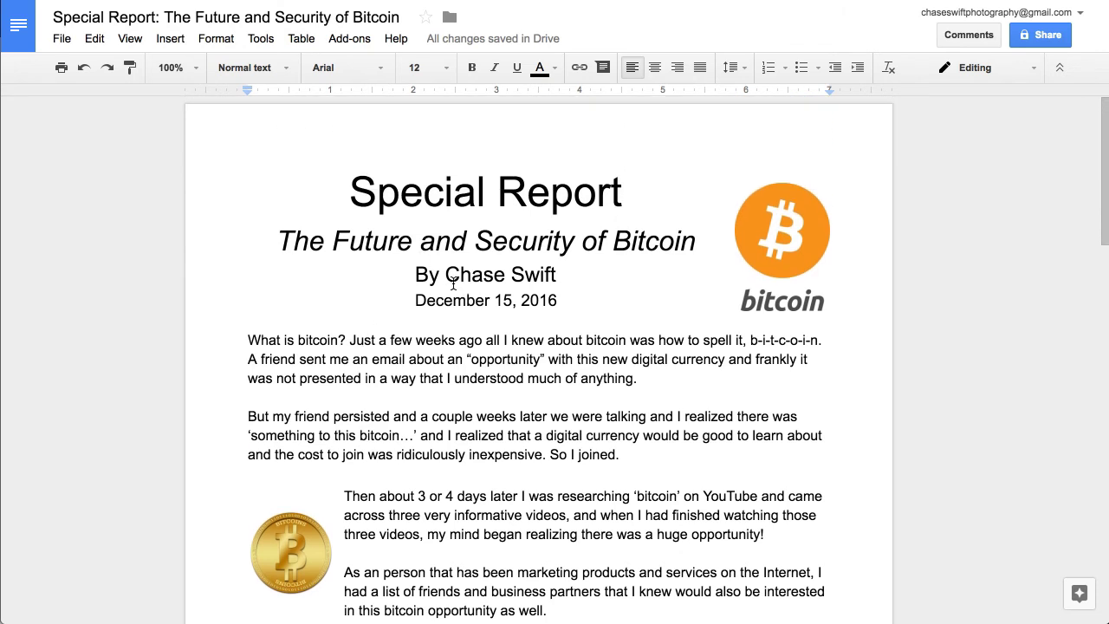
- Insert 'A ' before the title so it reads 'A Special Report', then return to Drive's Bitcoin folder
drag(447, 279, 558, 284)
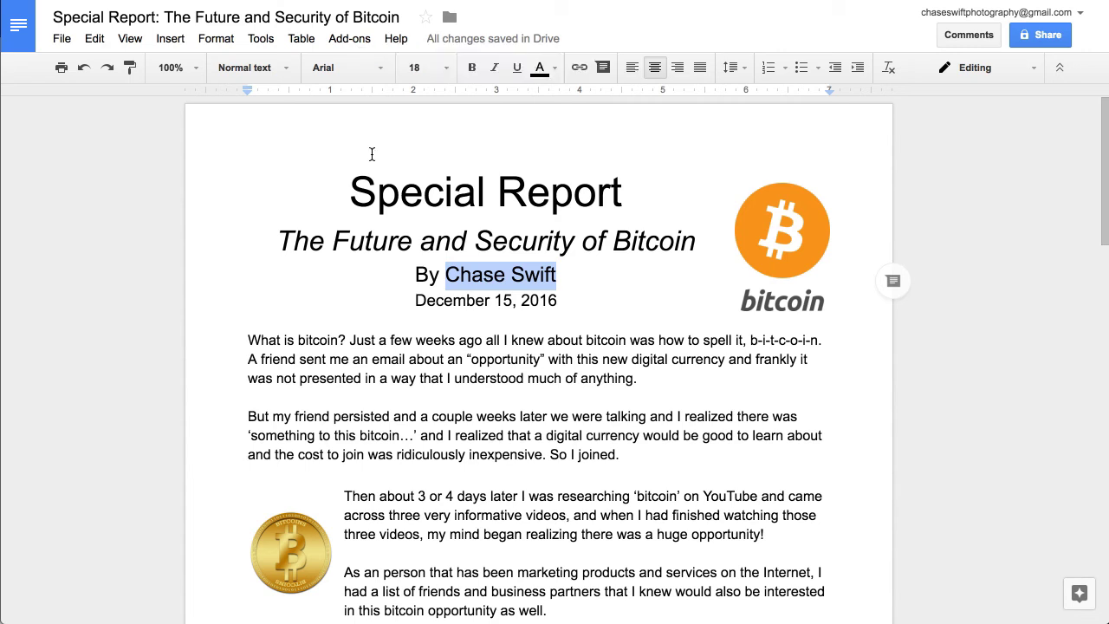
click(353, 182)
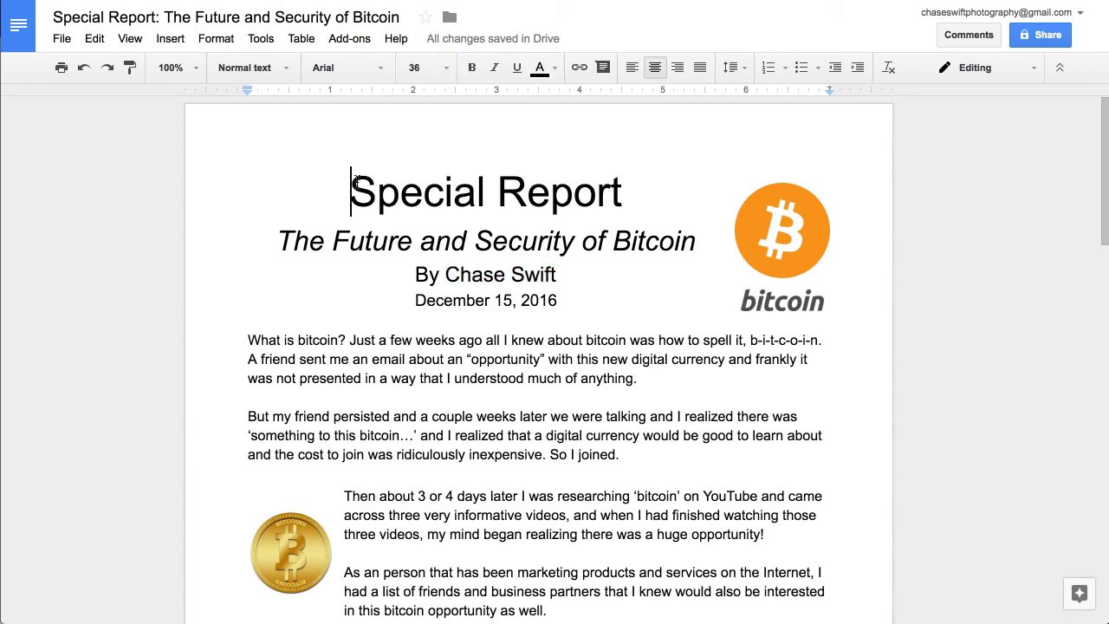
text(A)
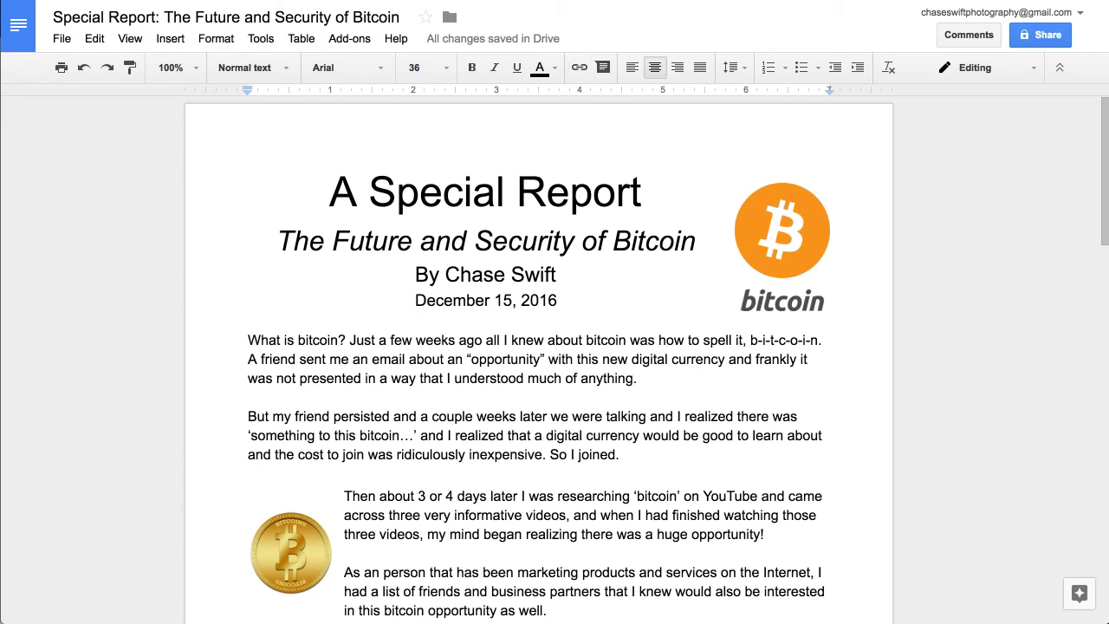
key(ctrl+shift+Tab)
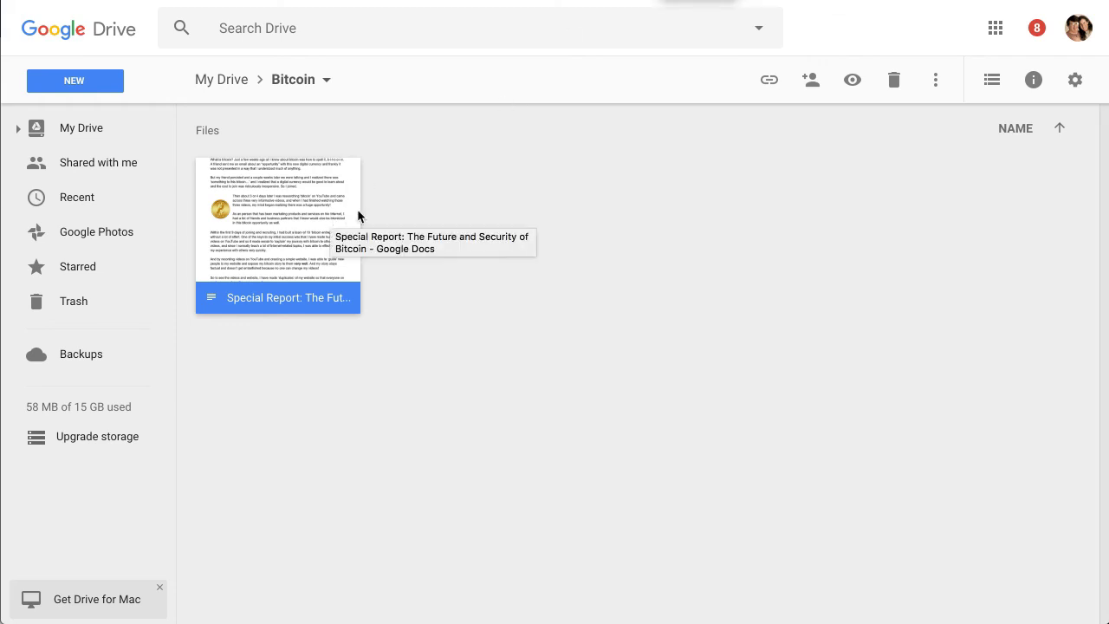
- Open the Special Report document and check the 'A' in its title
double_click(286, 221)
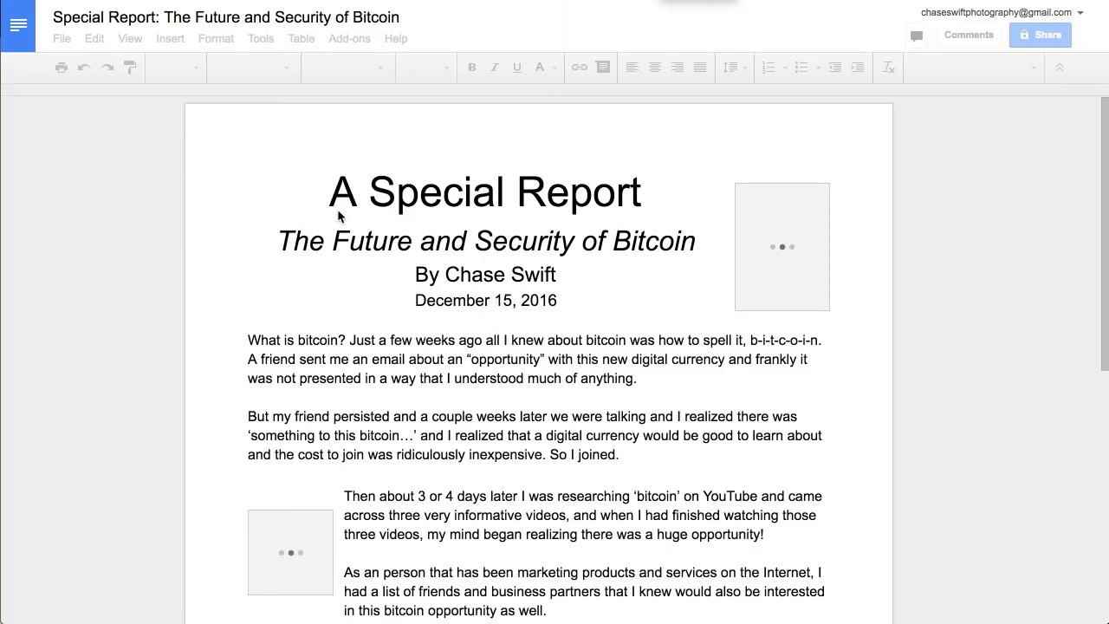
double_click(346, 195)
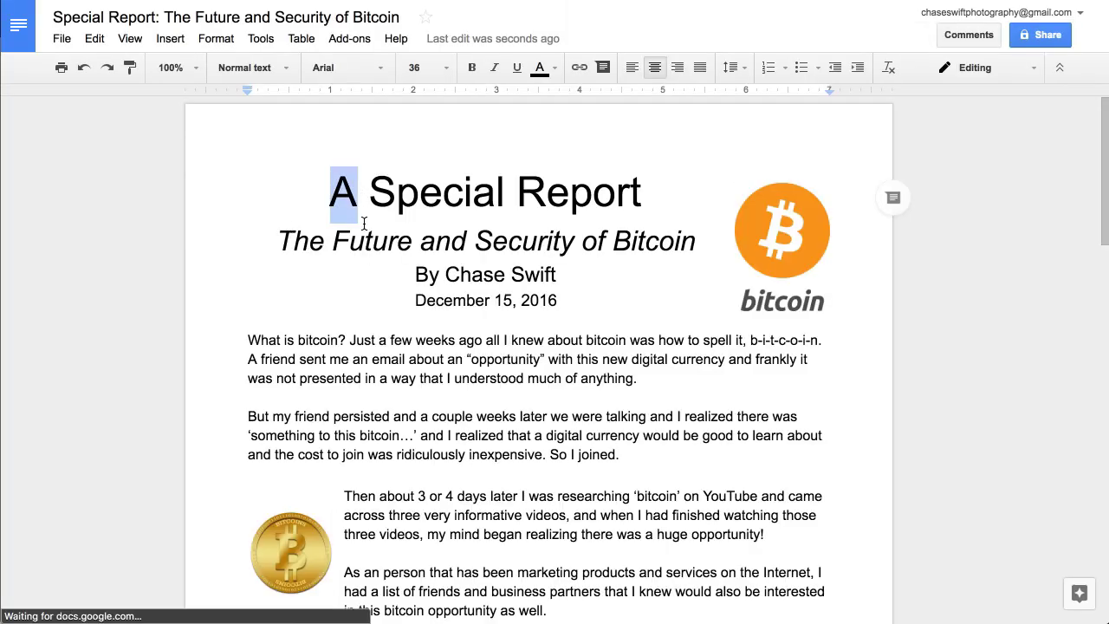
click(348, 213)
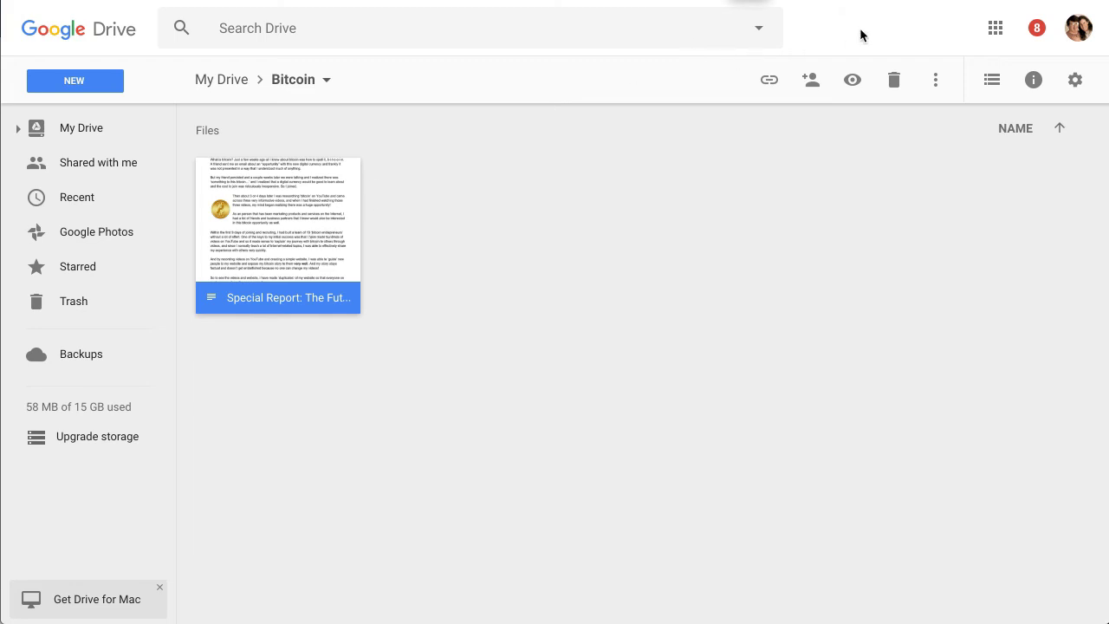
- Reopen the Special Report doc from the Bitcoin folder in Google Drive
click(996, 33)
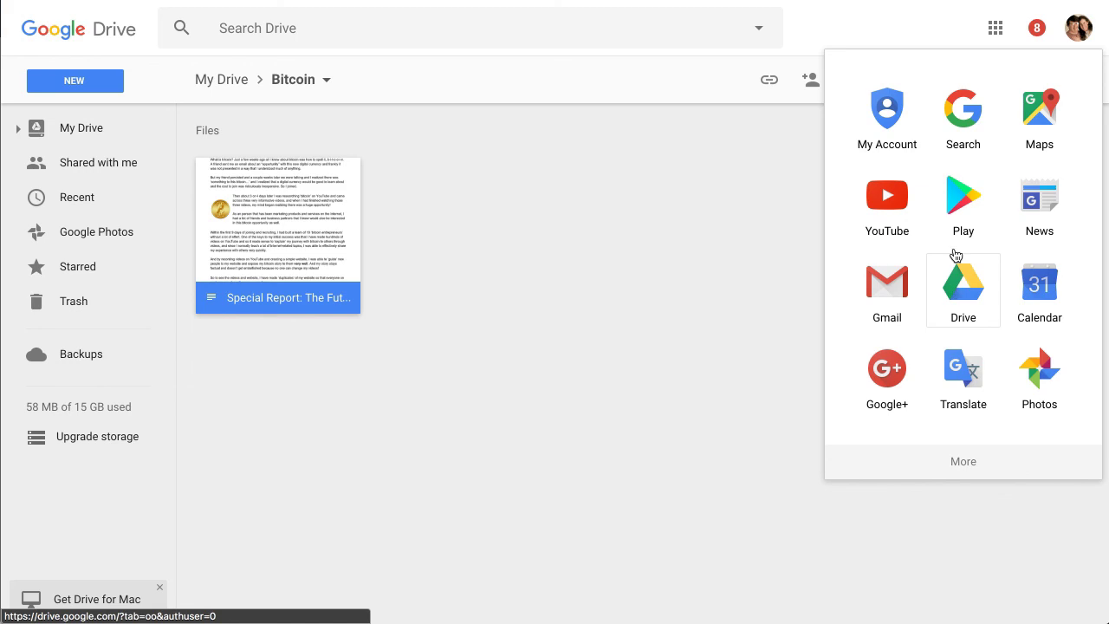
click(974, 301)
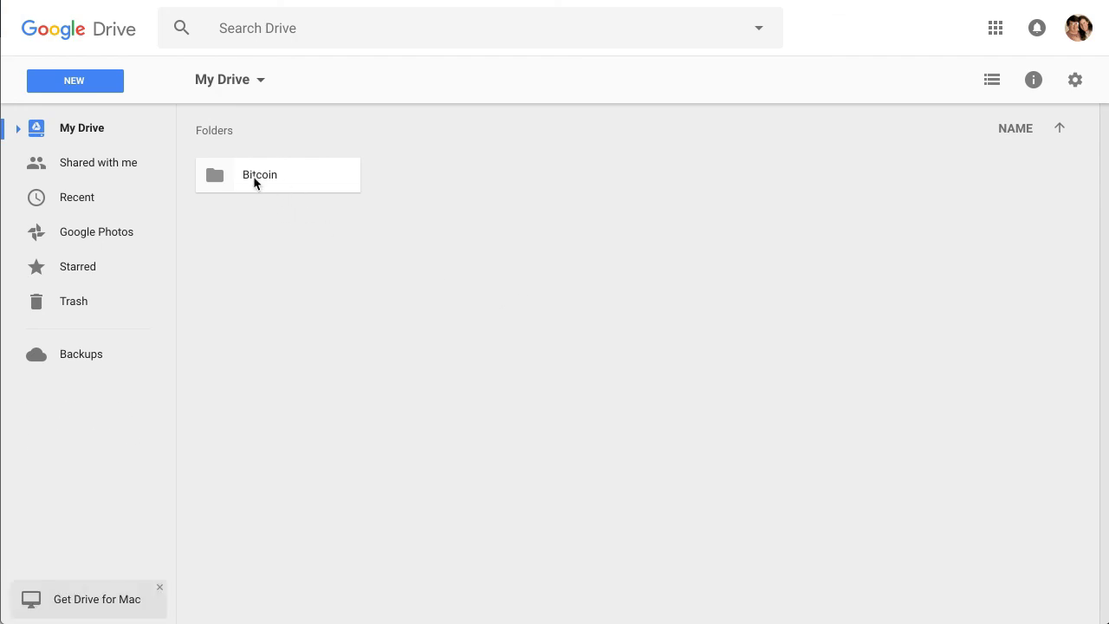
double_click(253, 176)
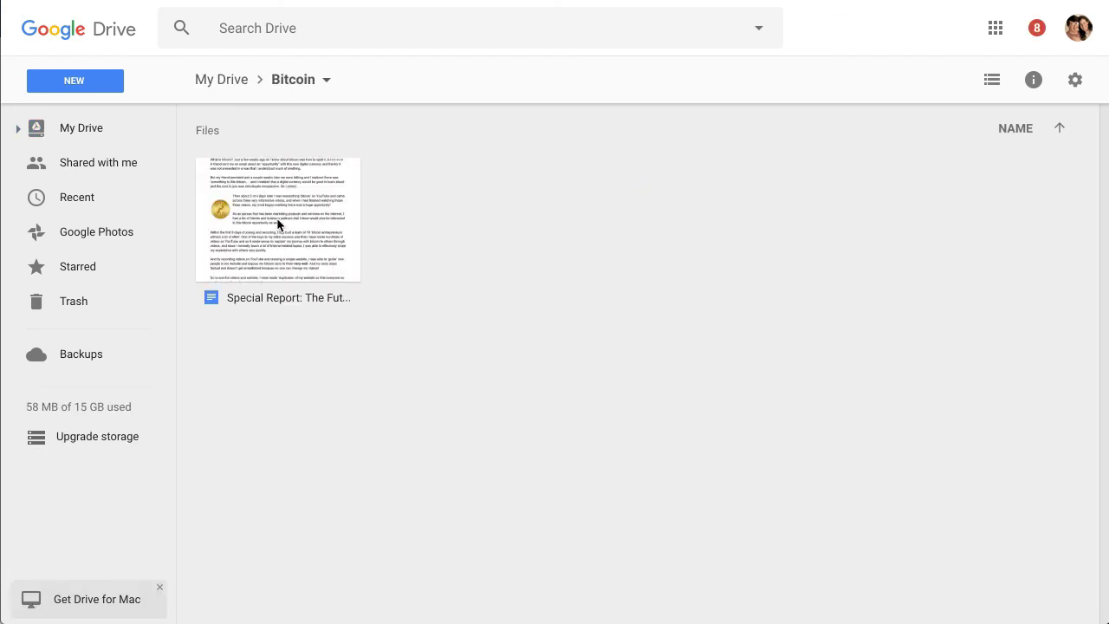
double_click(274, 194)
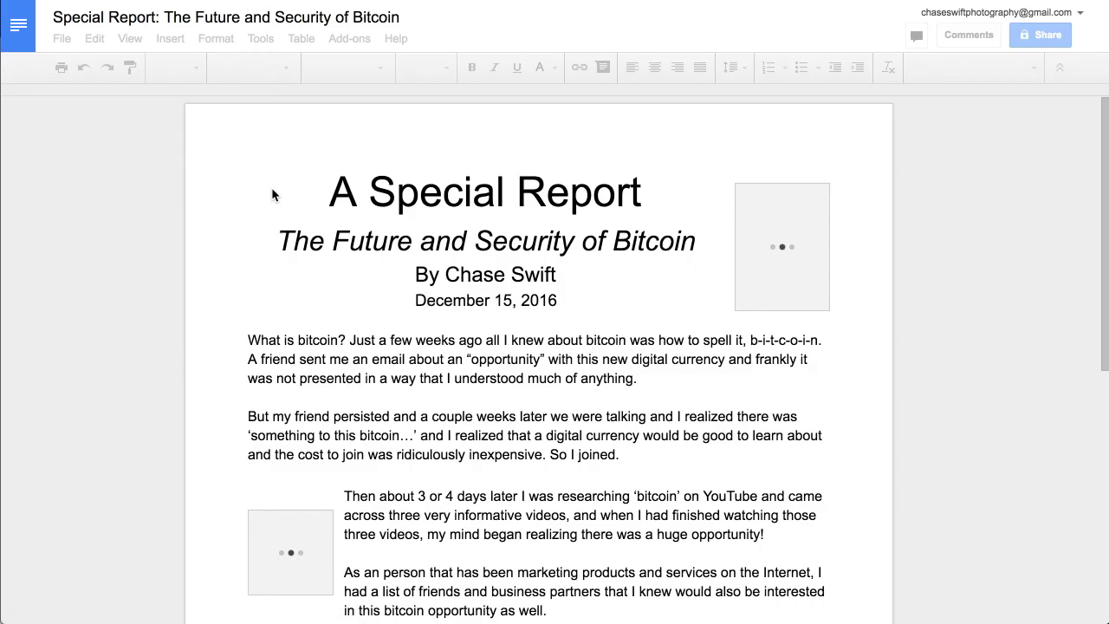
- Scroll through the report and look over the File menu without choosing anything
scroll(298, 272, down, 5)
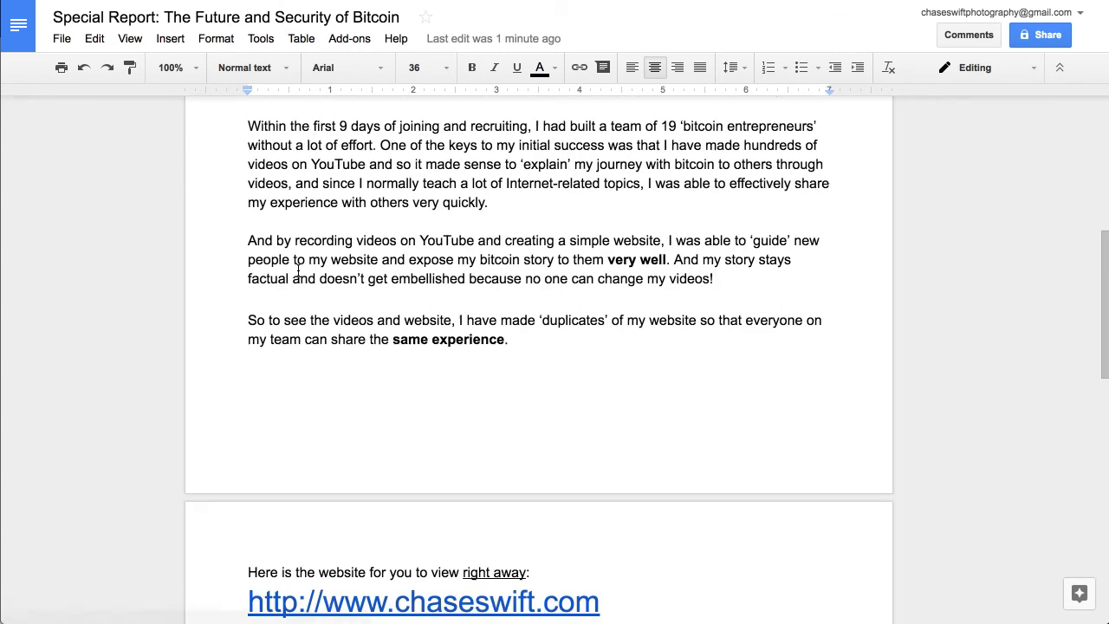
scroll(298, 271, down, 9)
scroll(298, 276, up, 4)
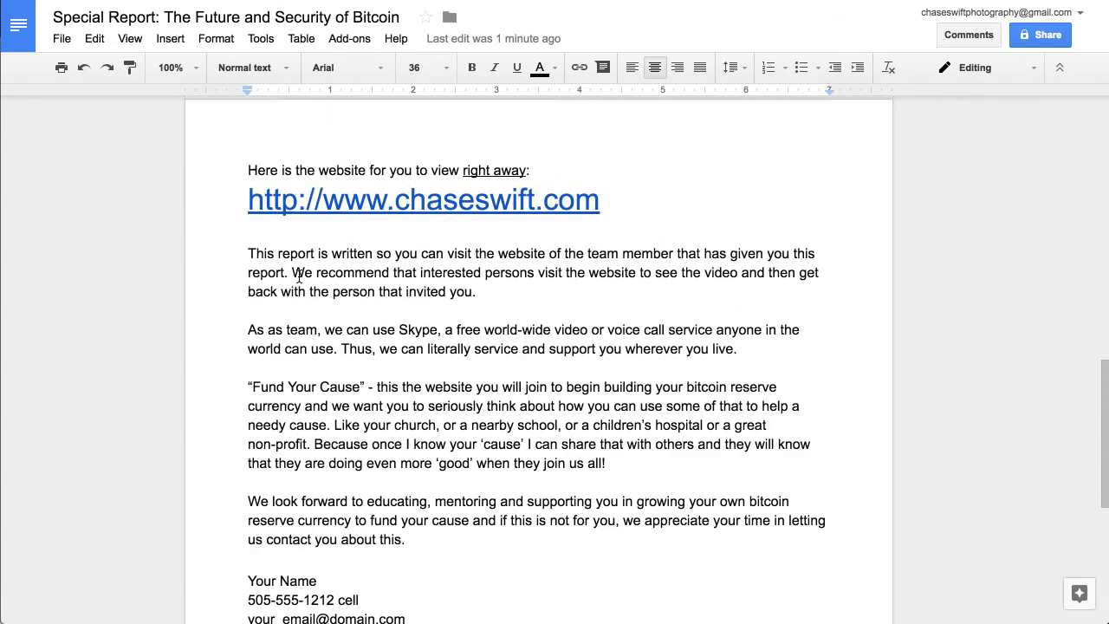
scroll(298, 276, up, 11)
scroll(299, 276, up, 3)
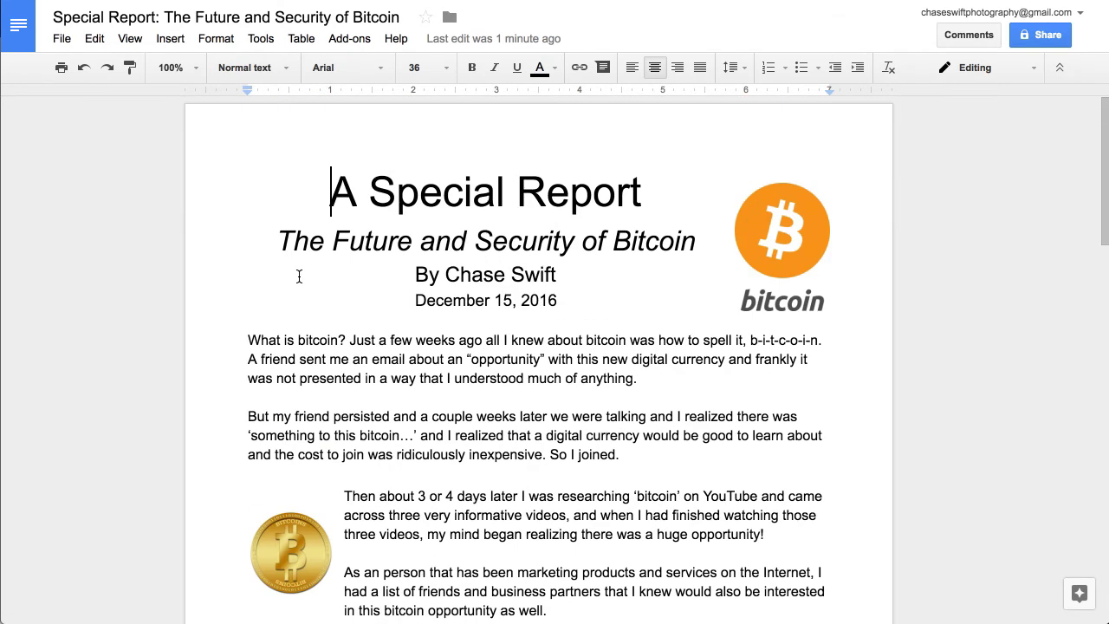
click(62, 40)
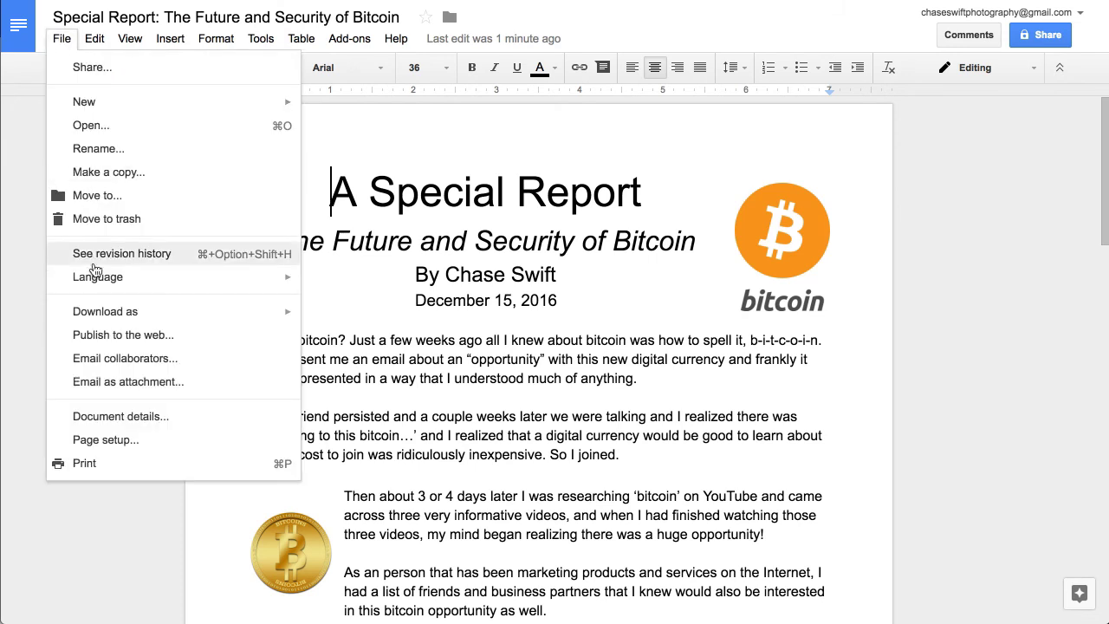
mouse_move(104, 320)
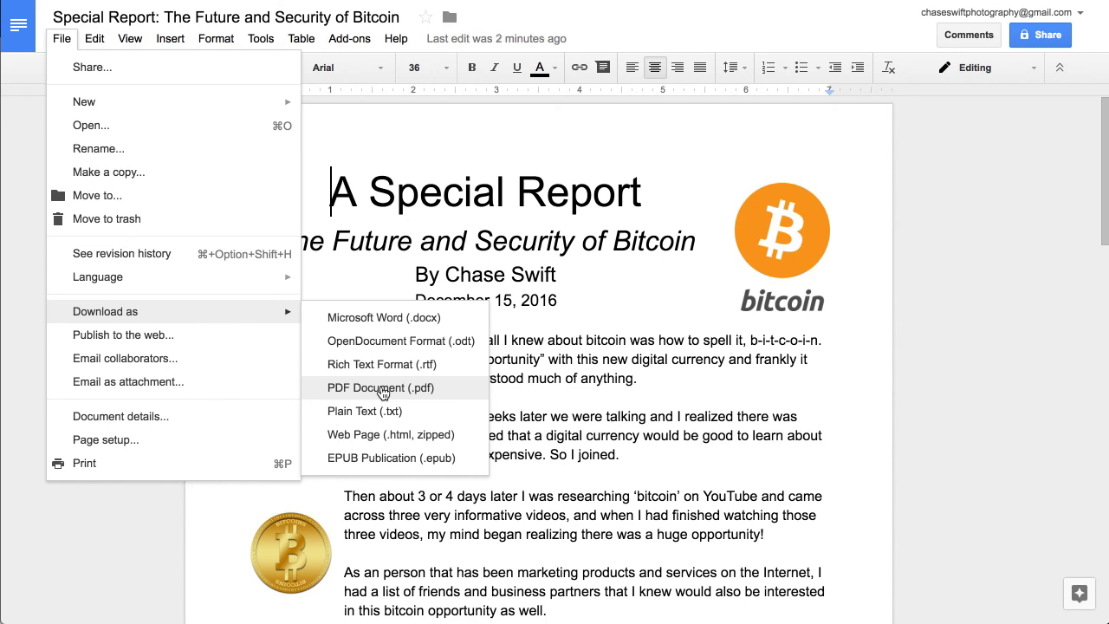
click(547, 290)
- Check the chaseswift.com link, then download the report as a PDF Document (.pdf)
scroll(547, 291, down, 4)
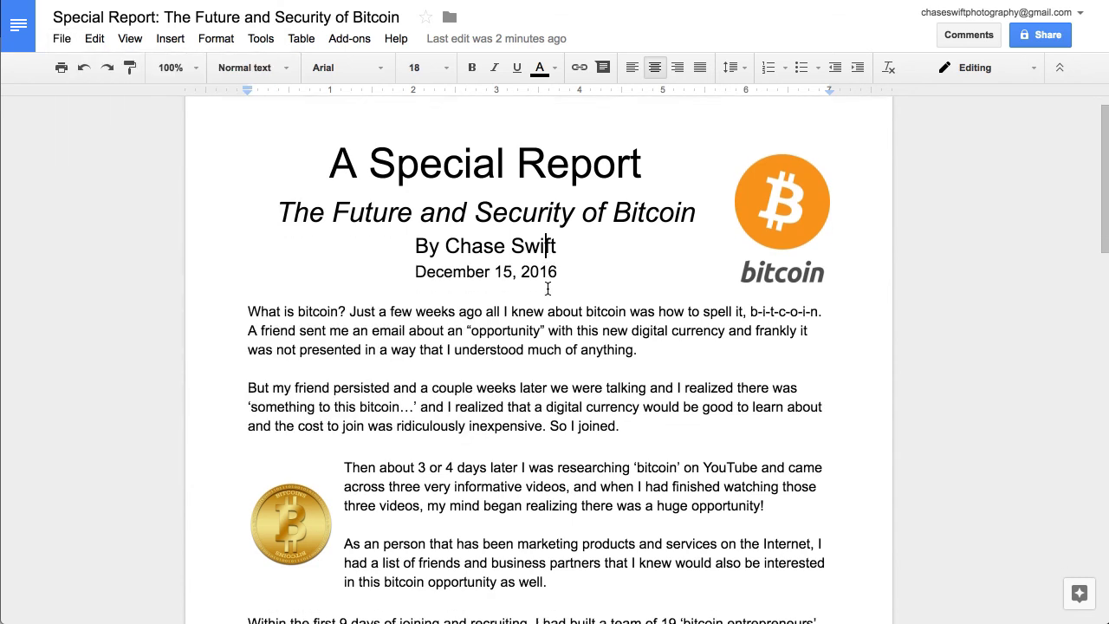
scroll(548, 291, down, 6)
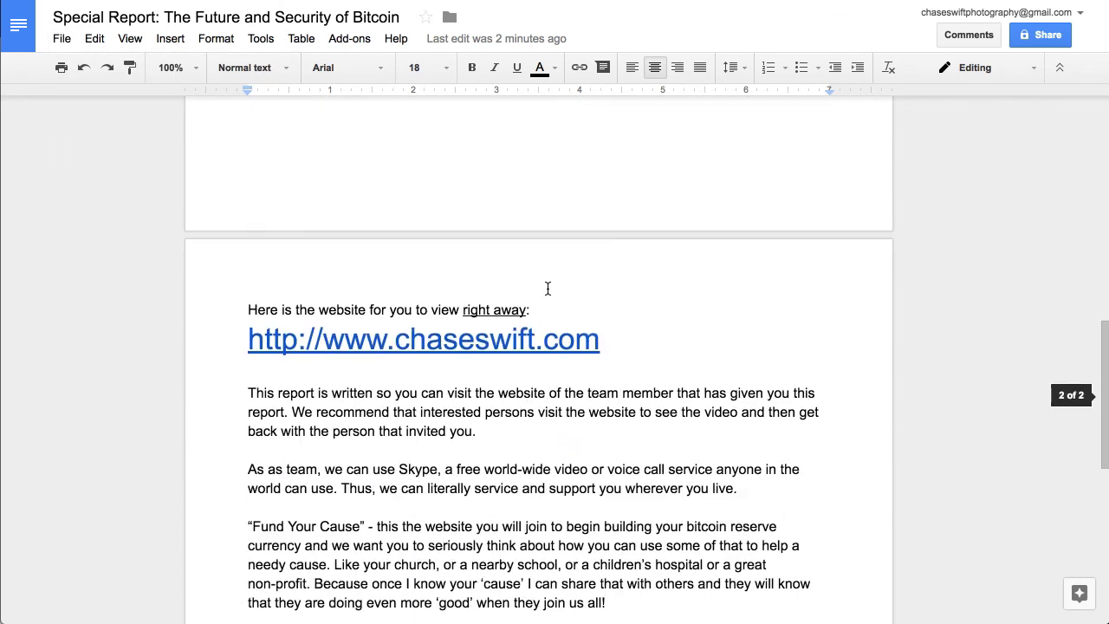
scroll(523, 347, down, 2)
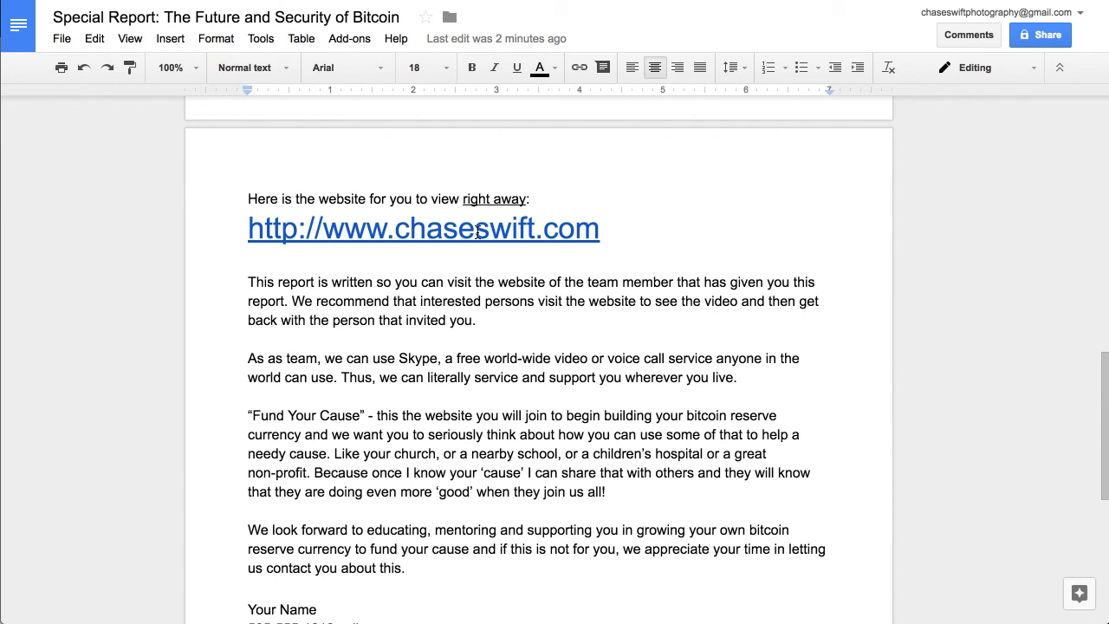
click(465, 233)
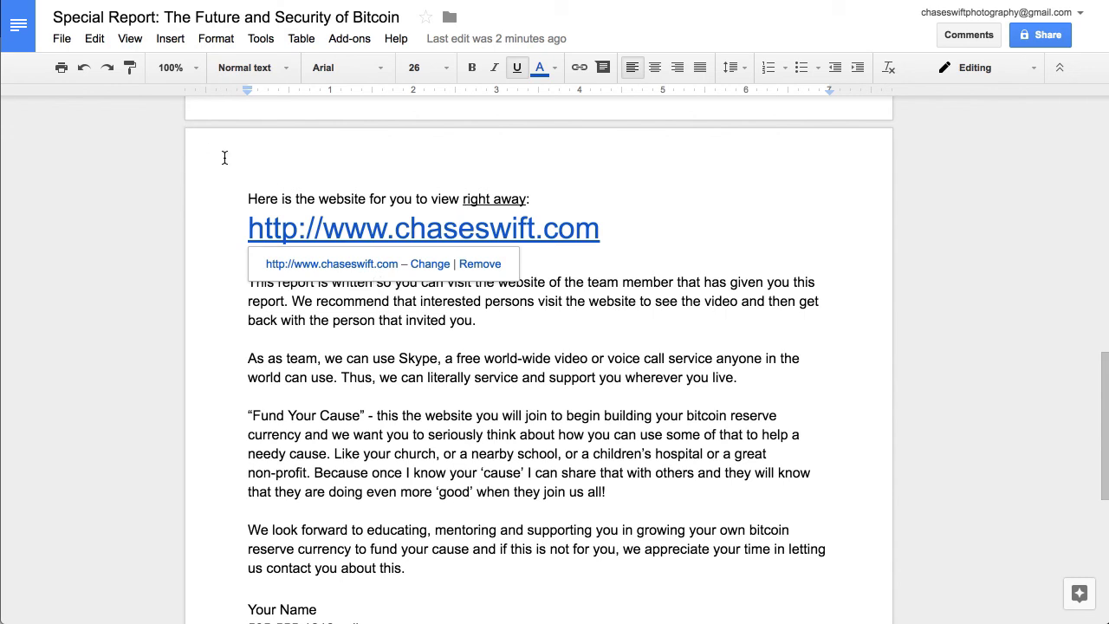
click(486, 299)
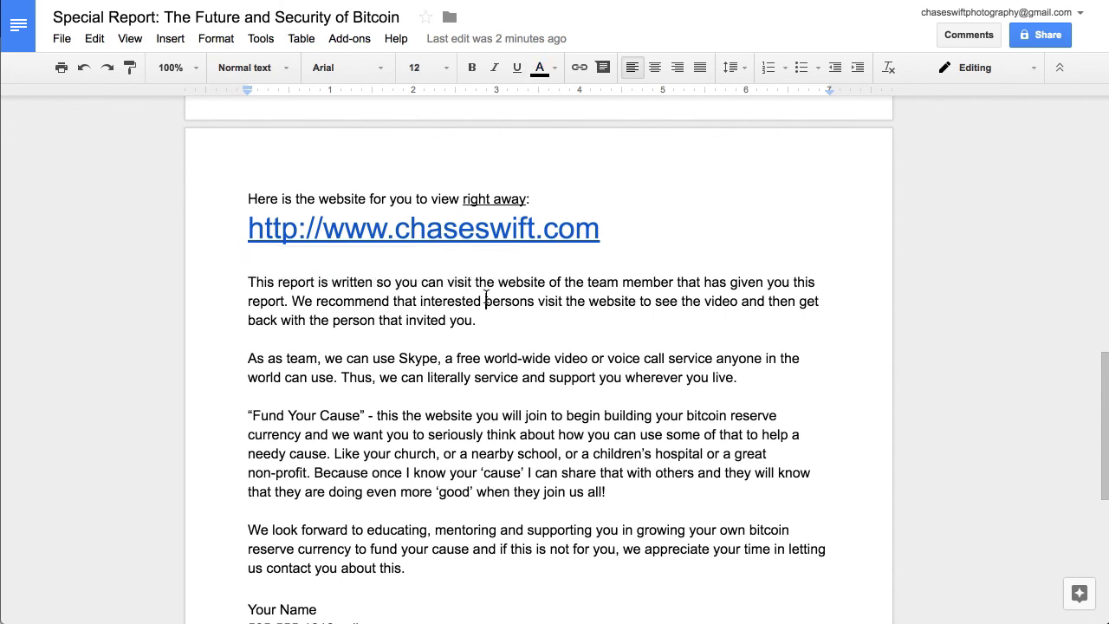
click(61, 39)
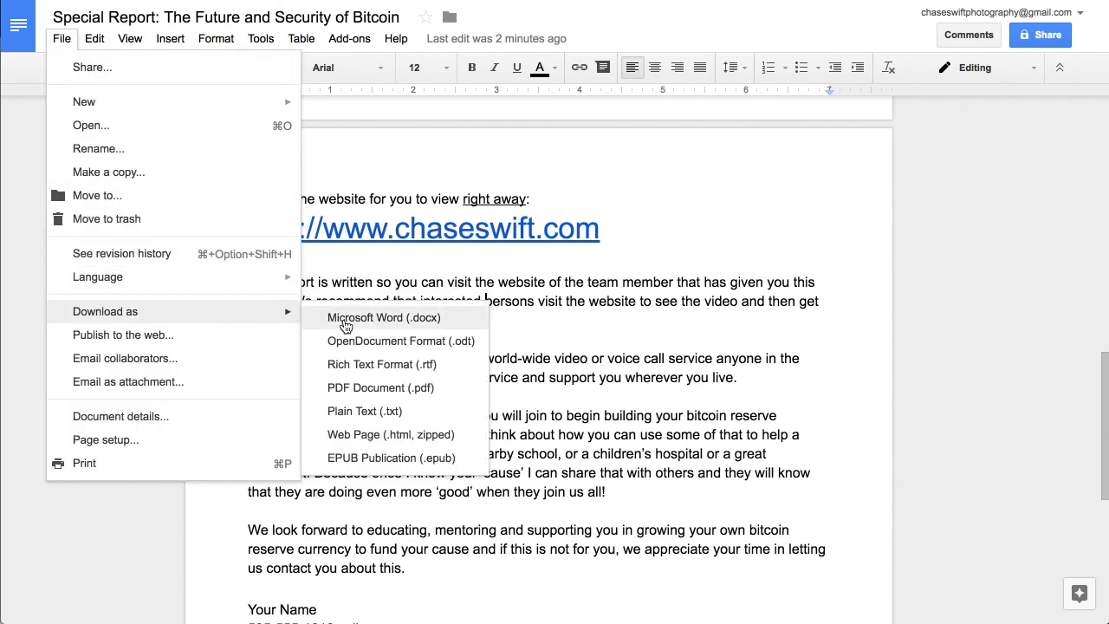
click(392, 390)
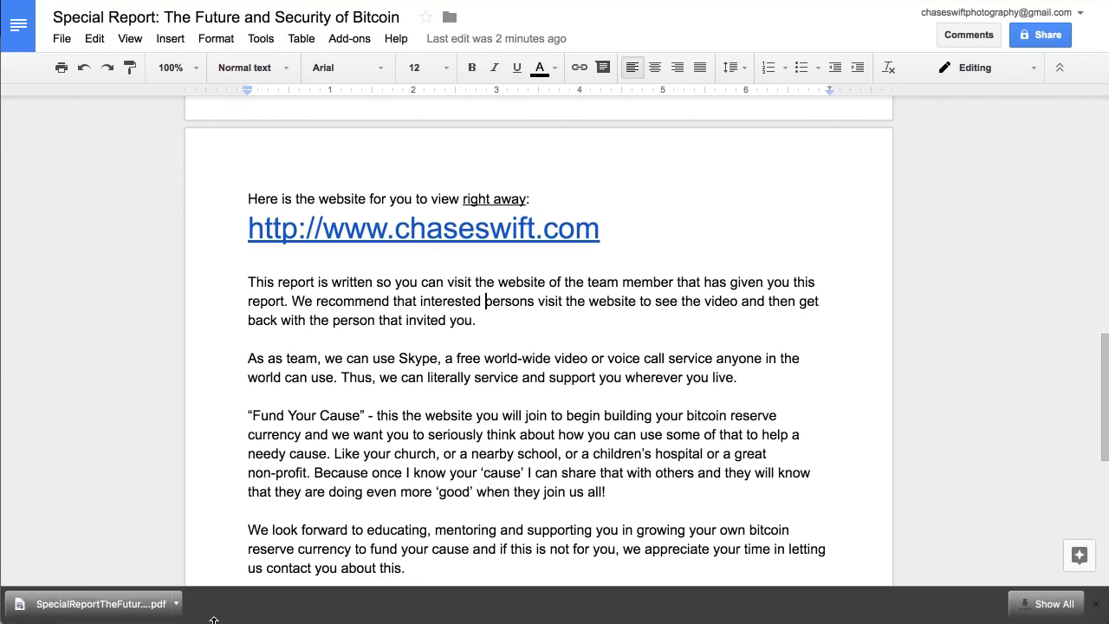
- Show SpecialReportTheFutureandSecurityofBitcoin.pdf in Finder's Downloads, widen the name column, and preview its pages
click(177, 604)
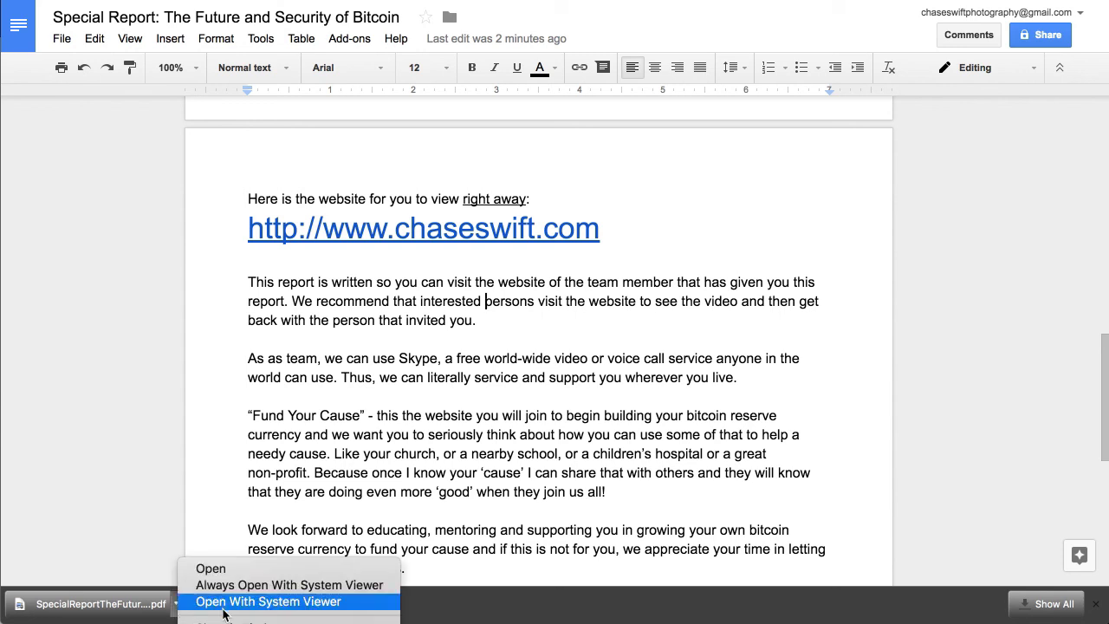
click(230, 621)
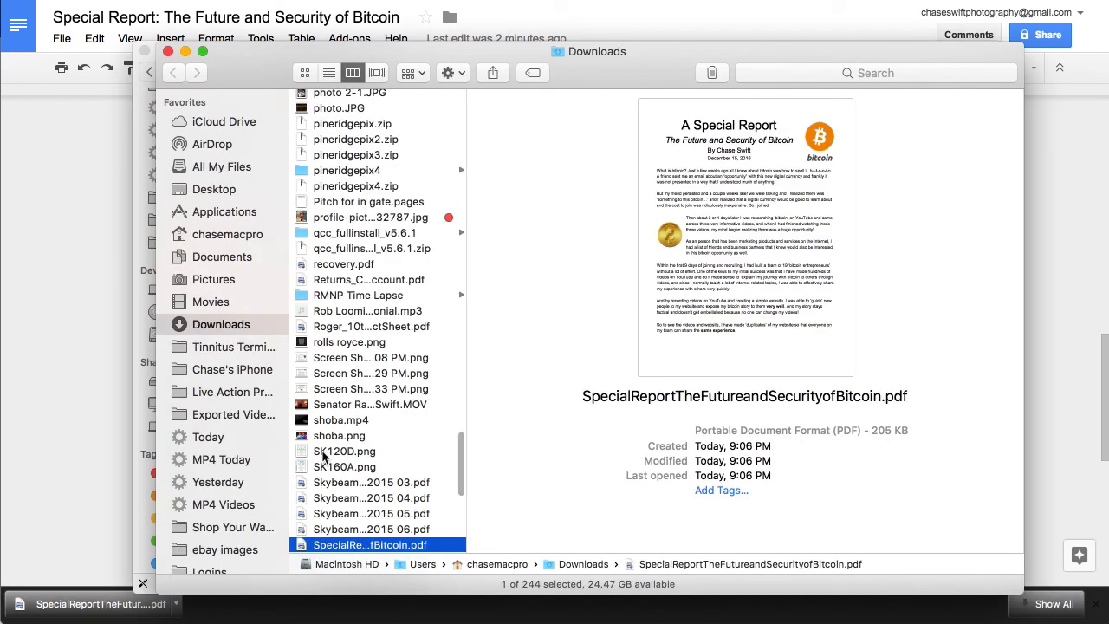
scroll(421, 468, down, 5)
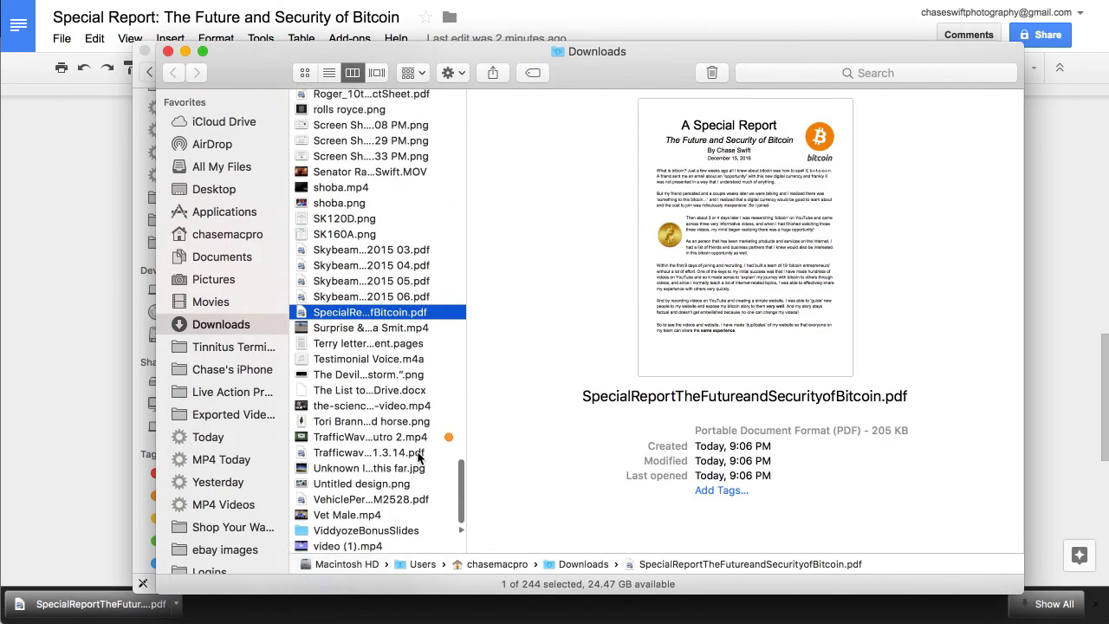
drag(462, 320, 592, 328)
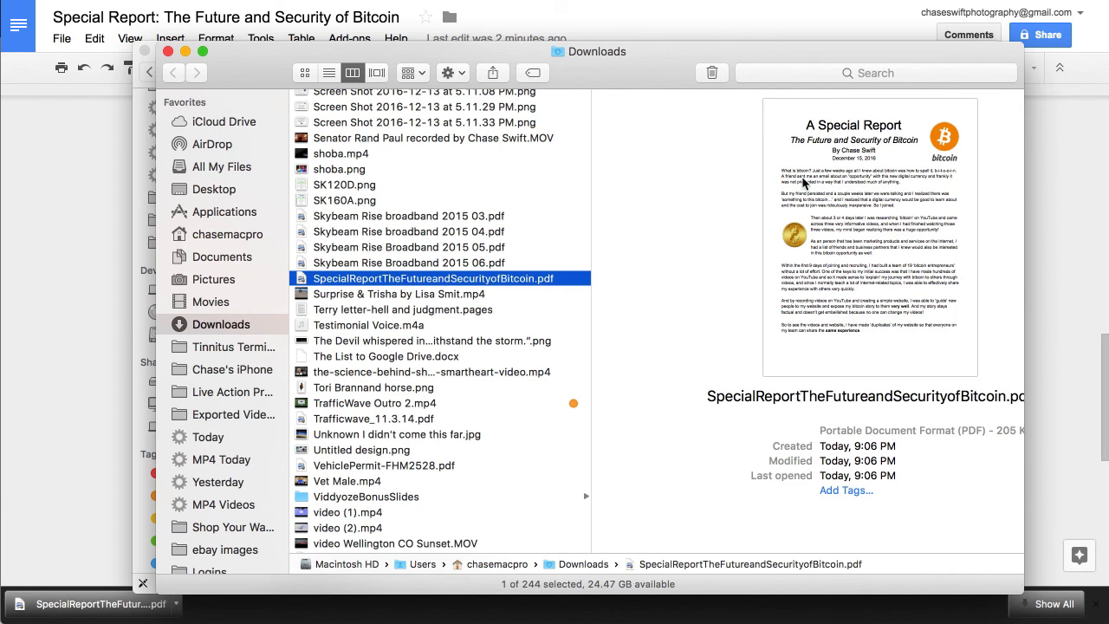
scroll(823, 241, down, 10)
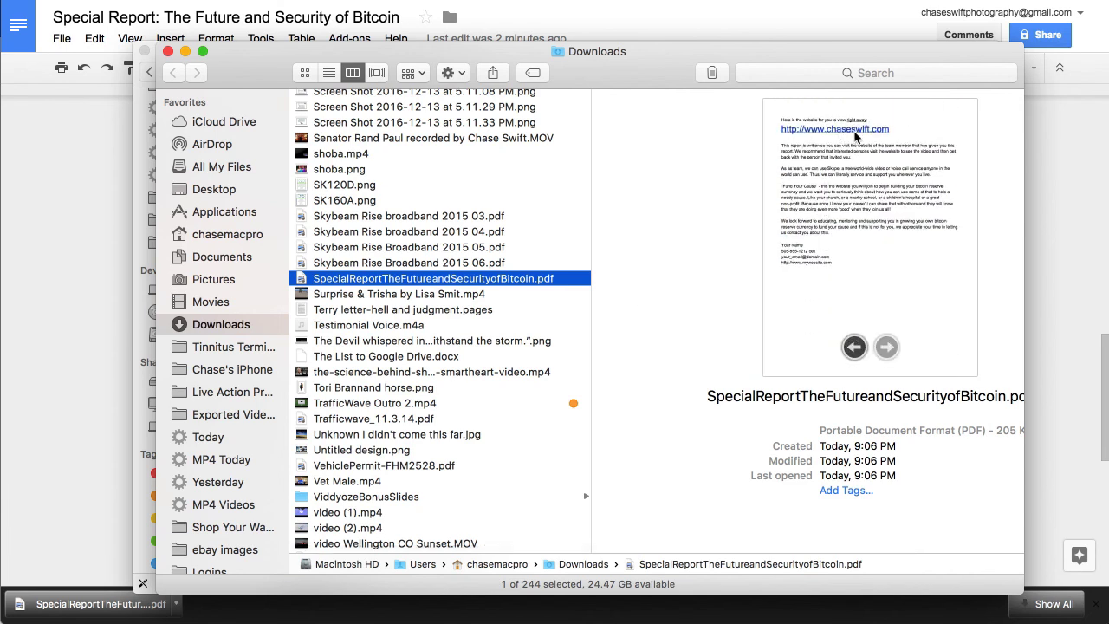
scroll(858, 152, up, 8)
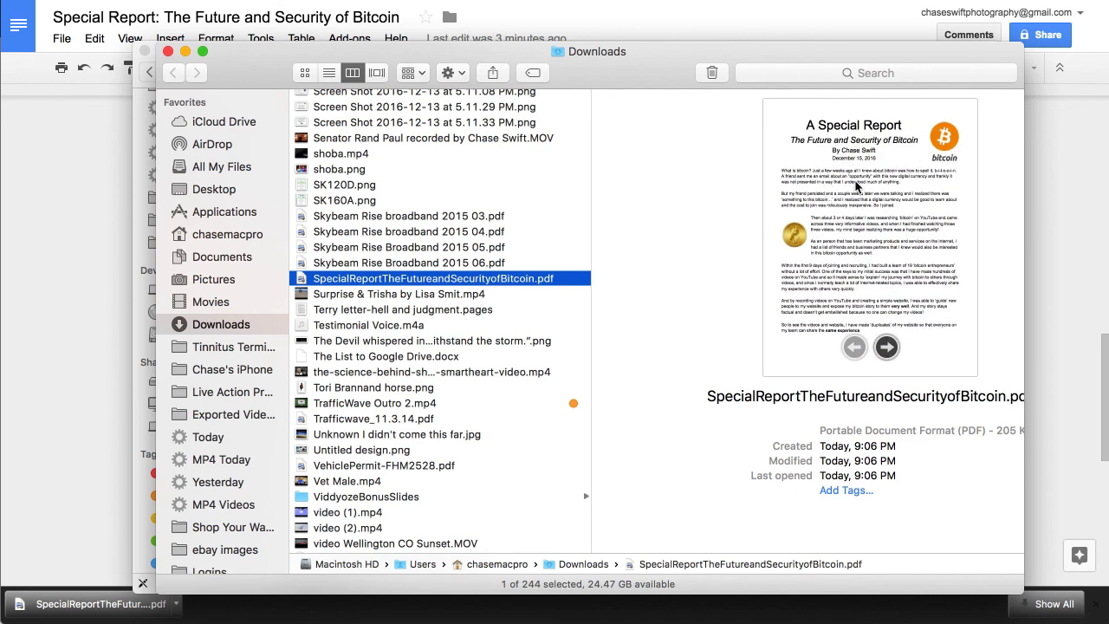
scroll(856, 212, down, 2)
scroll(855, 211, down, 3)
scroll(543, 278, right, 3)
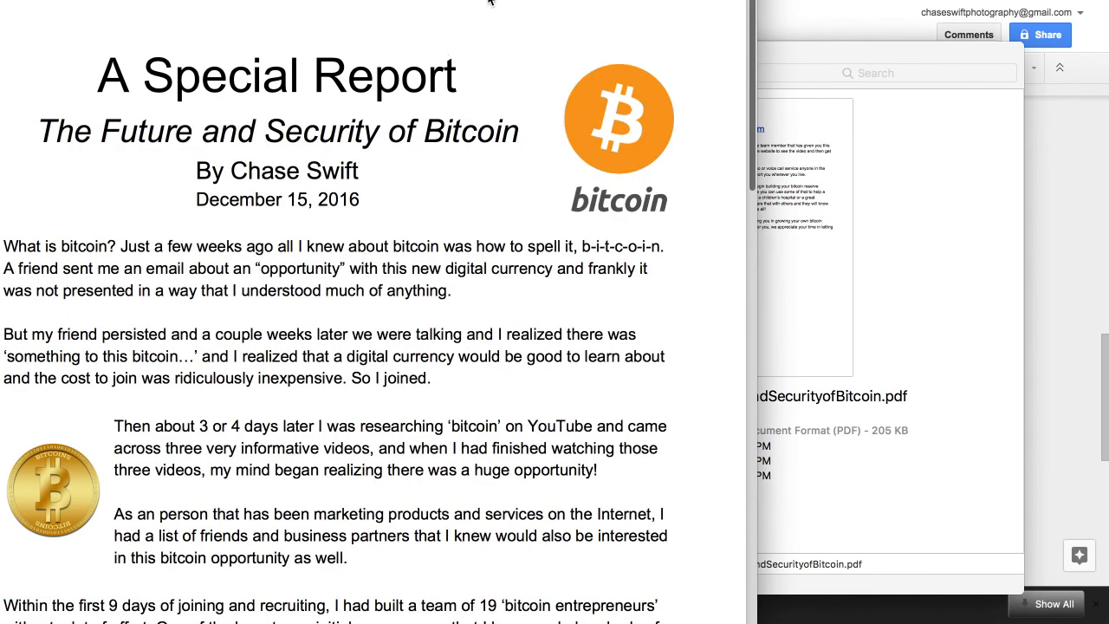
- Bring the PDF window into full view and test-select the 'A Special Report' title
drag(488, 4, 560, 66)
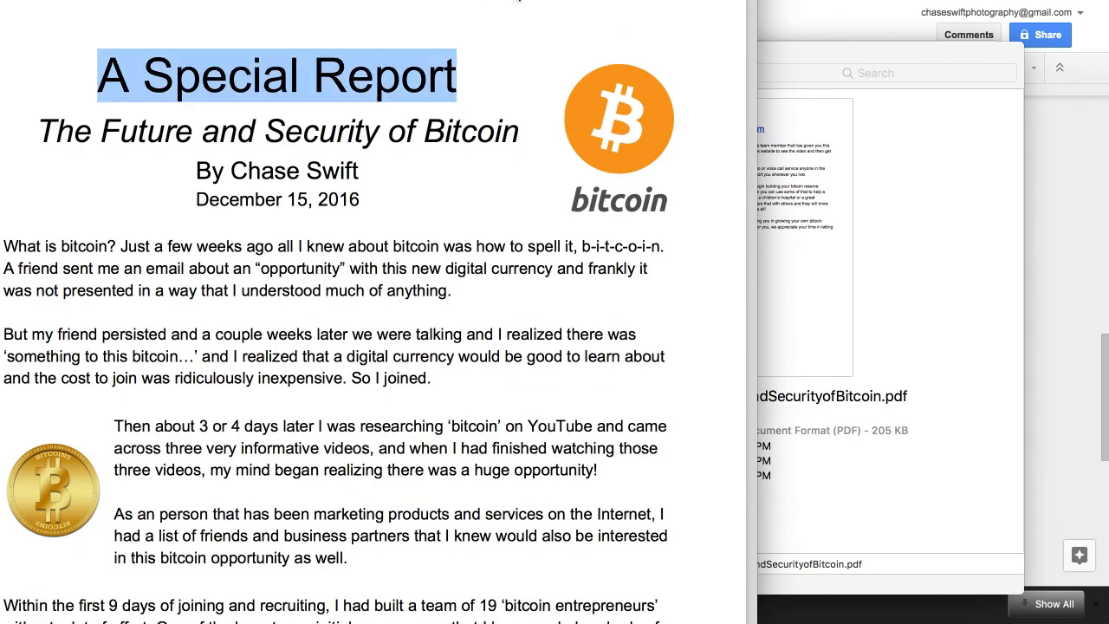
drag(227, 0, 441, 61)
click(432, 197)
drag(358, 208, 506, 215)
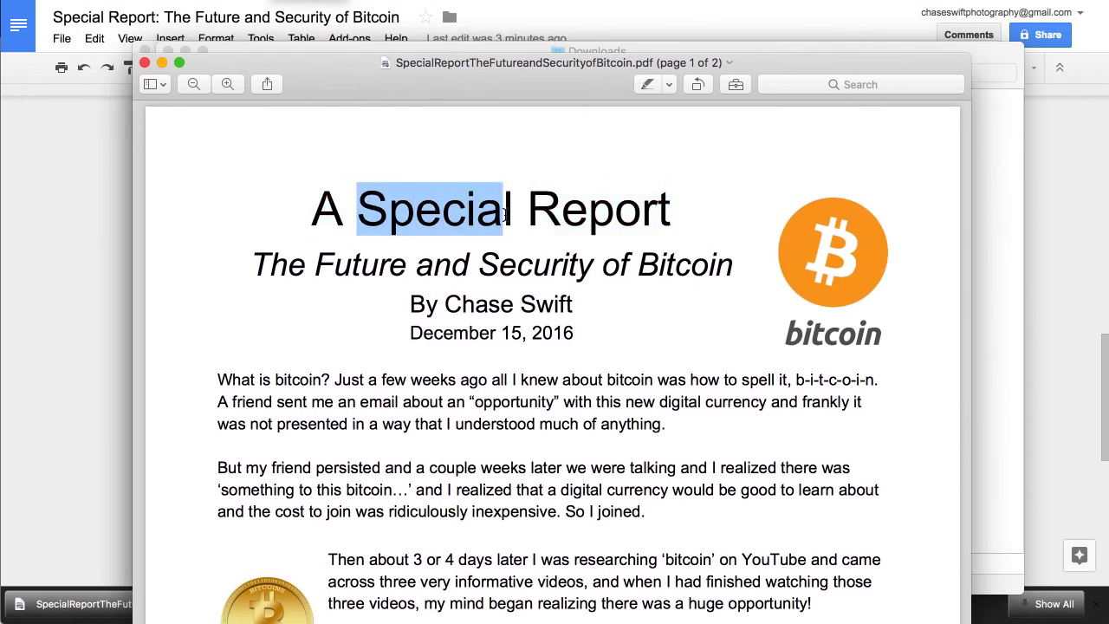
click(507, 227)
- Follow the PDF's chaseswift.com link on page 2, then return to the Google Doc
scroll(478, 337, down, 10)
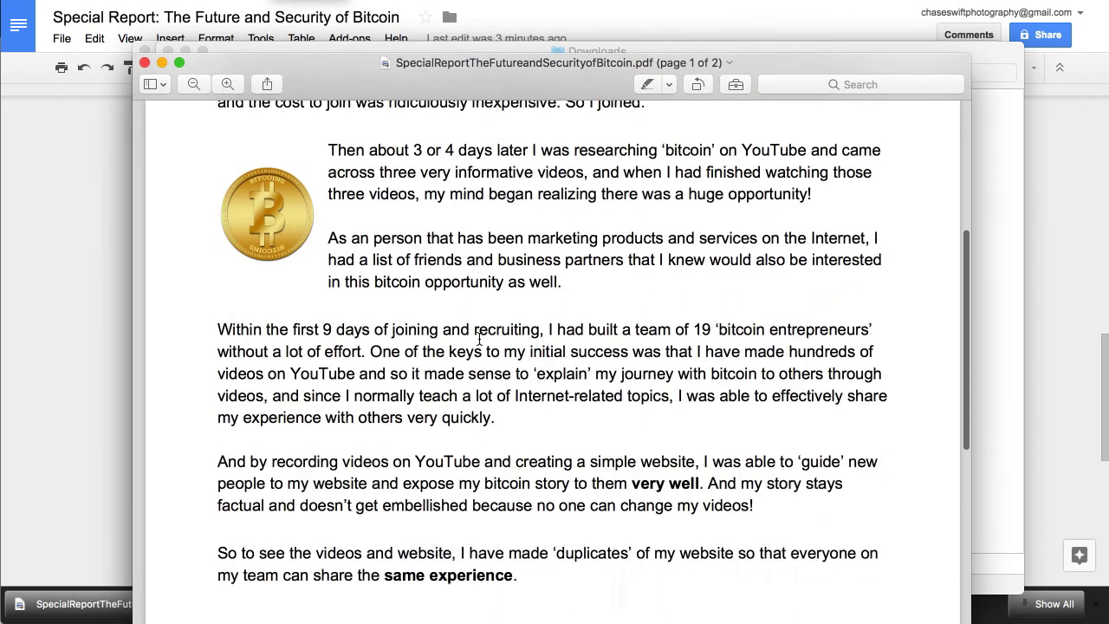
scroll(480, 339, down, 5)
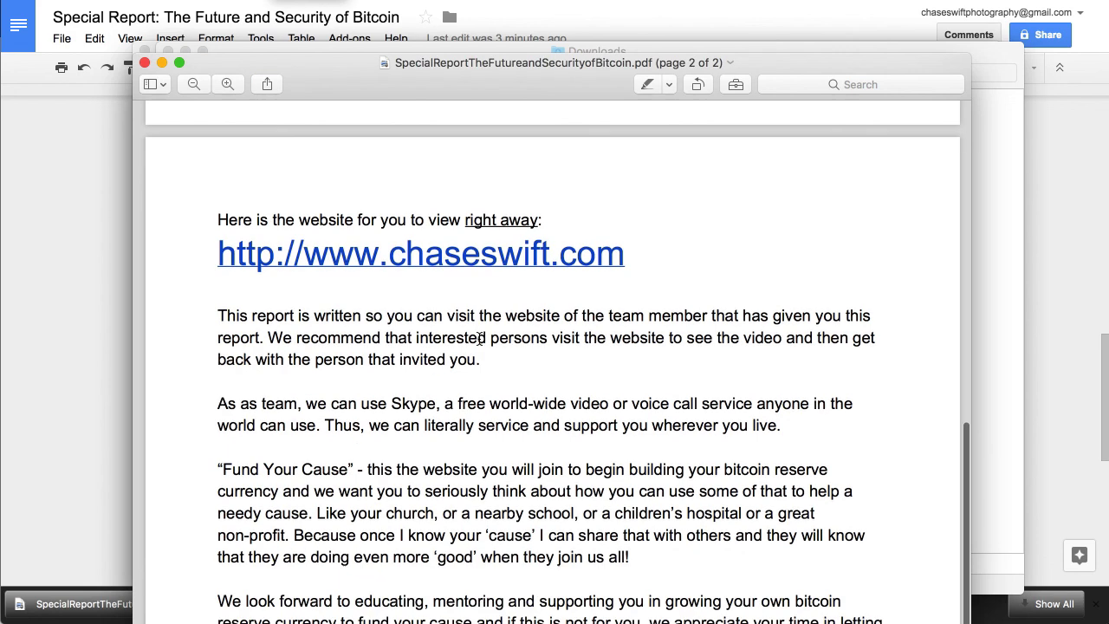
click(457, 263)
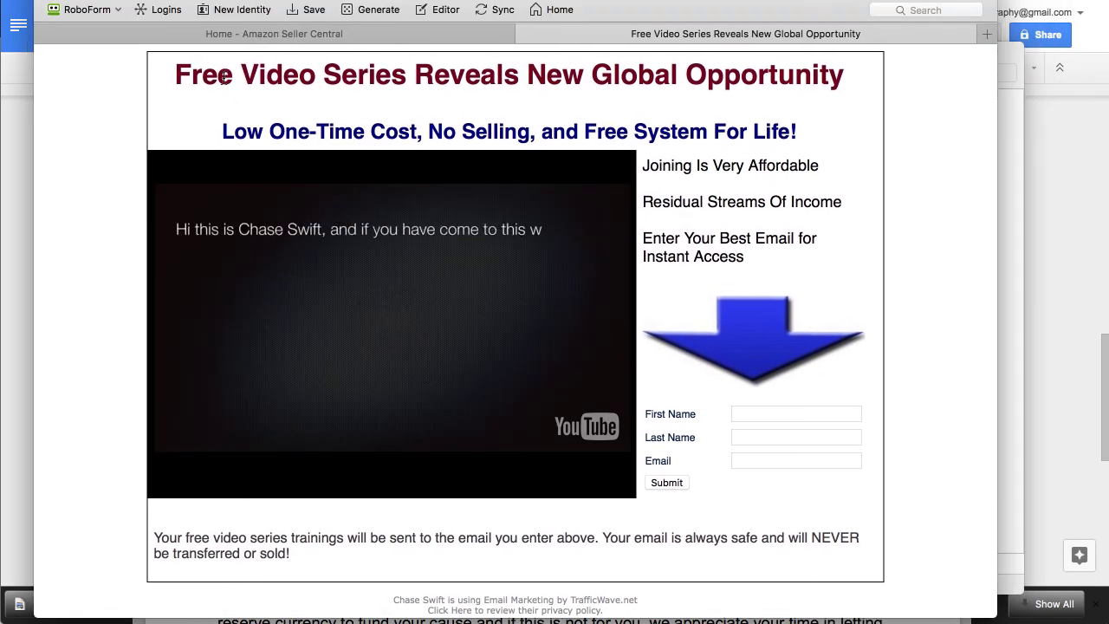
key(super+Tab)
key(super+Tab)
key(super+Tab)
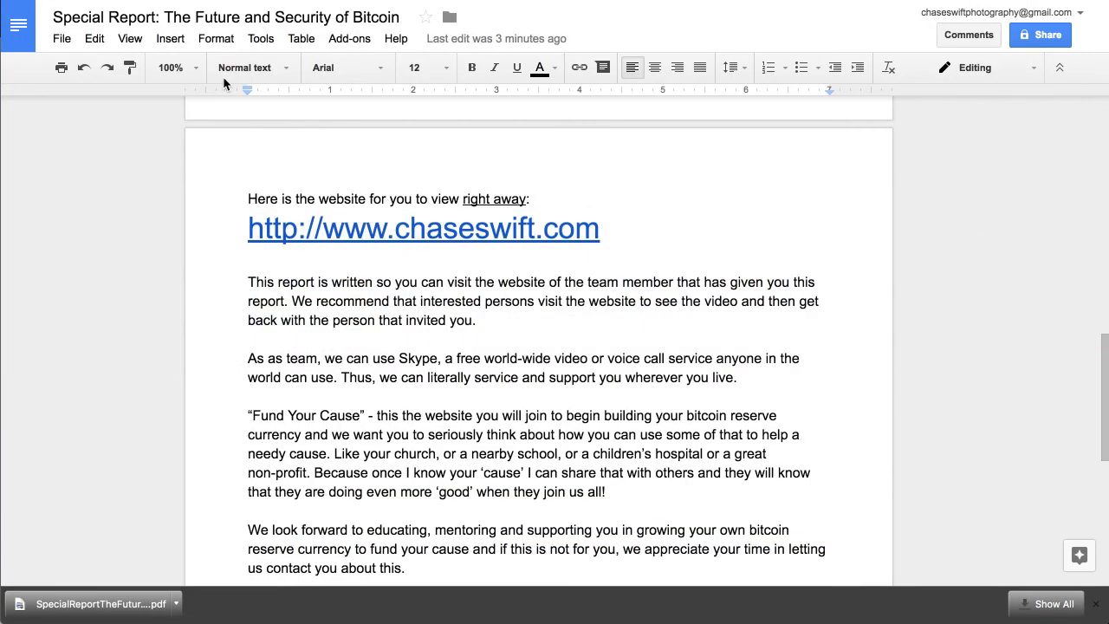
scroll(328, 264, down, 8)
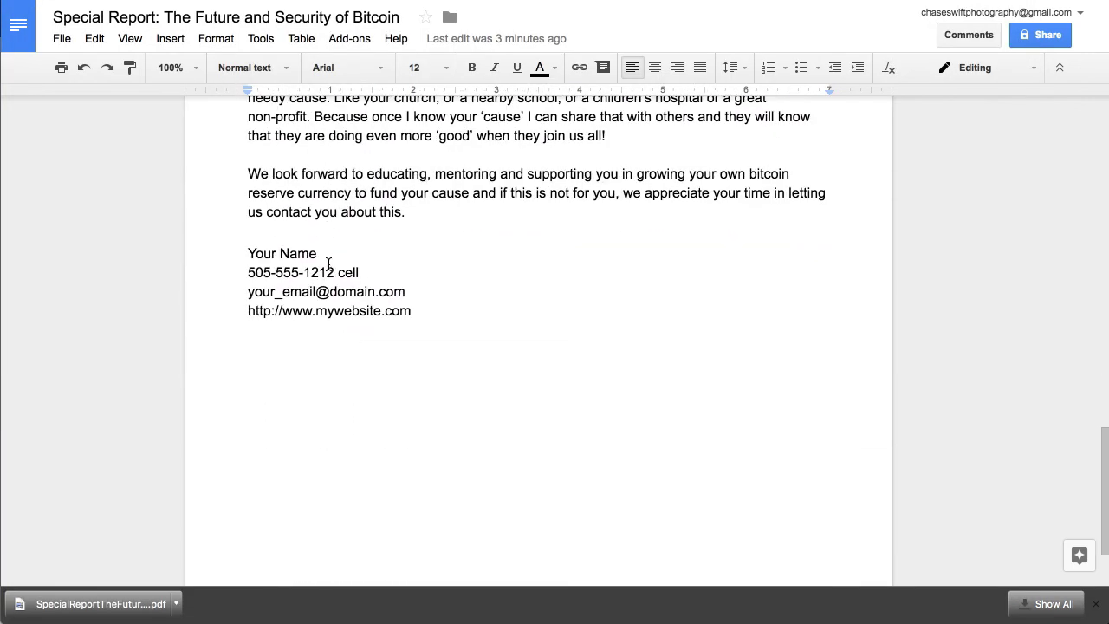
scroll(328, 266, up, 6)
scroll(328, 264, up, 10)
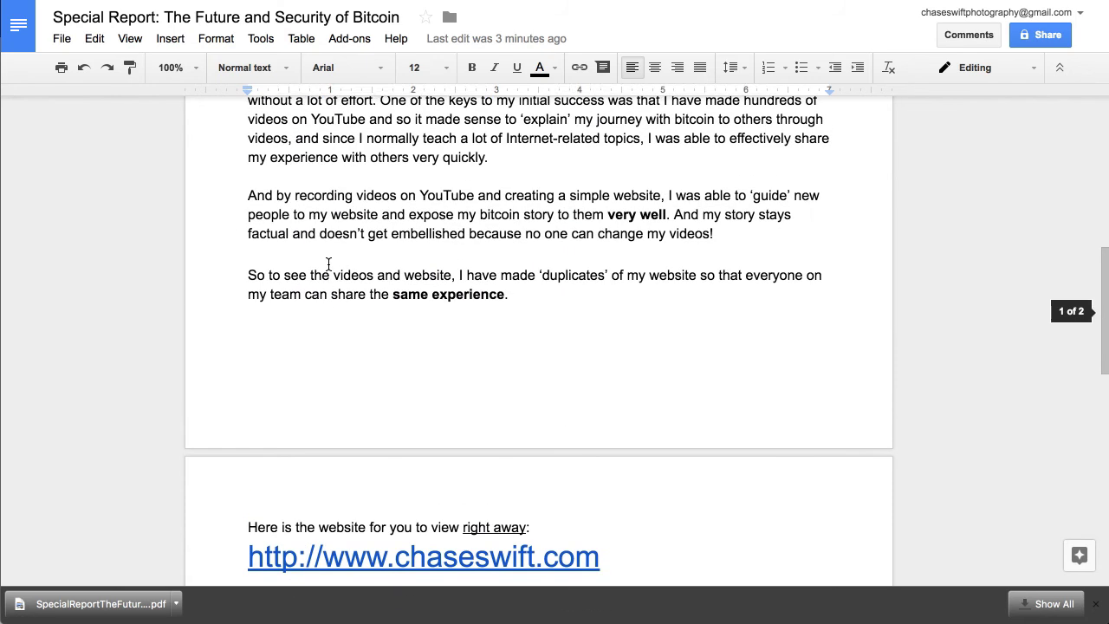
scroll(329, 265, up, 3)
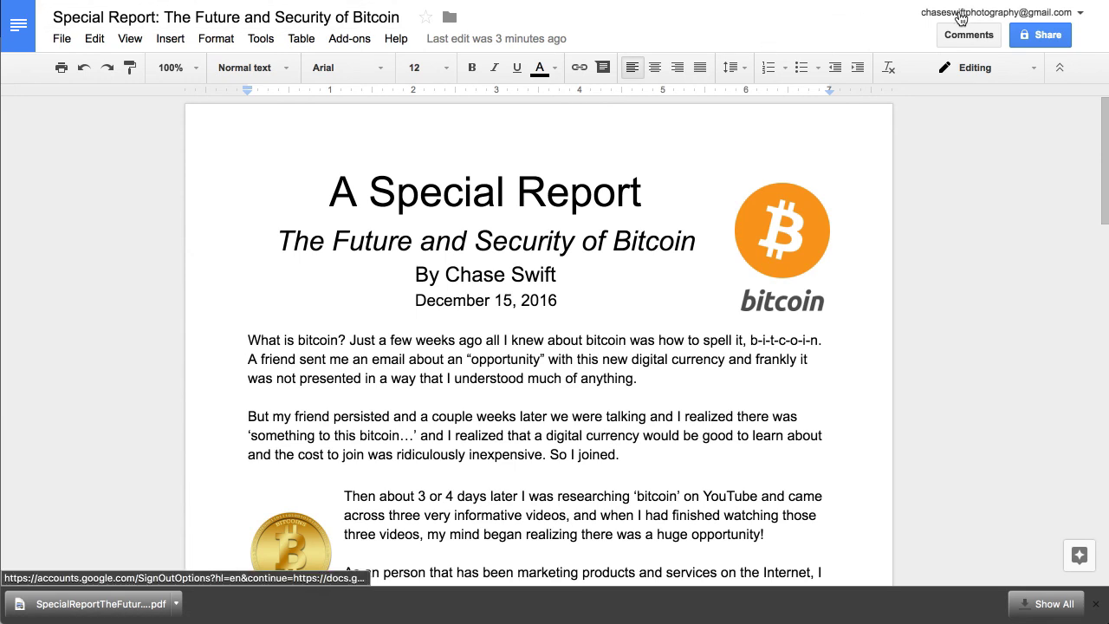
click(65, 42)
mouse_move(111, 315)
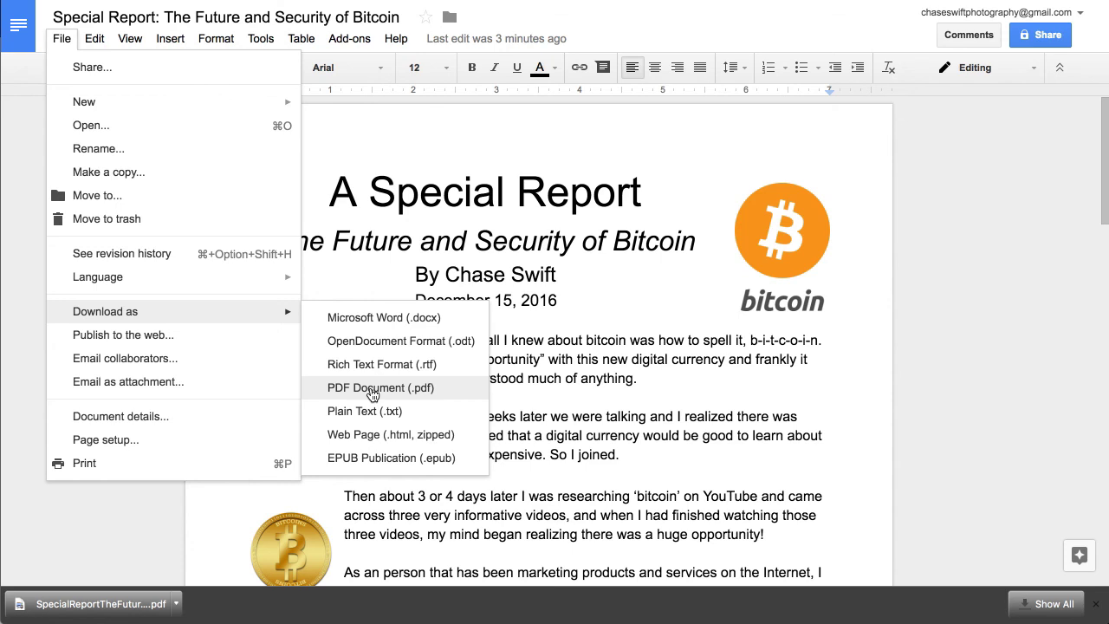
click(553, 269)
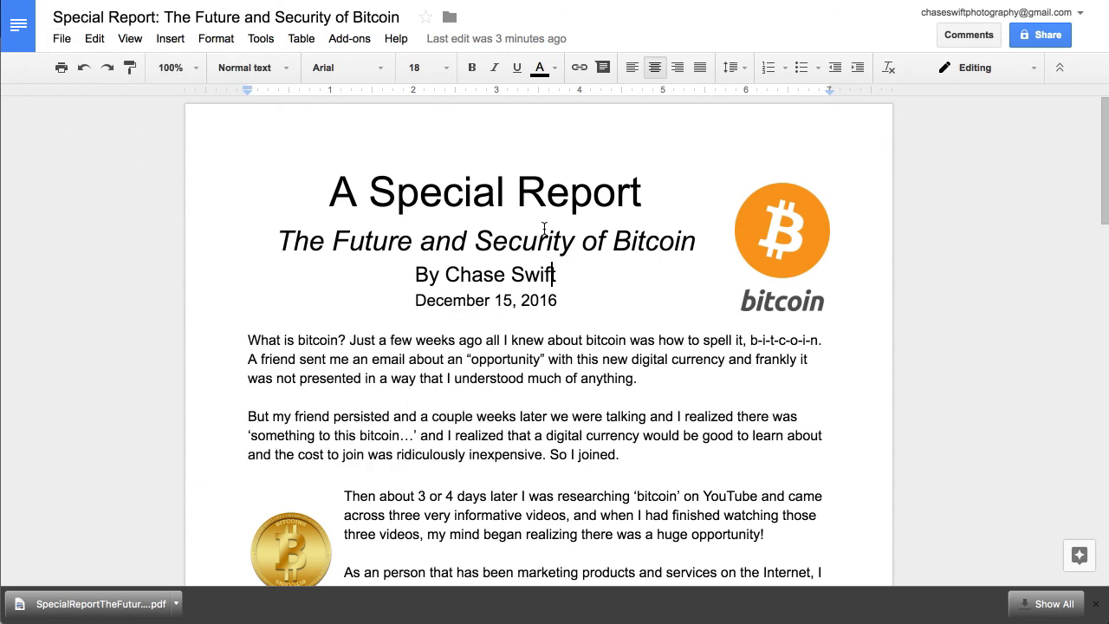
scroll(551, 278, down, 6)
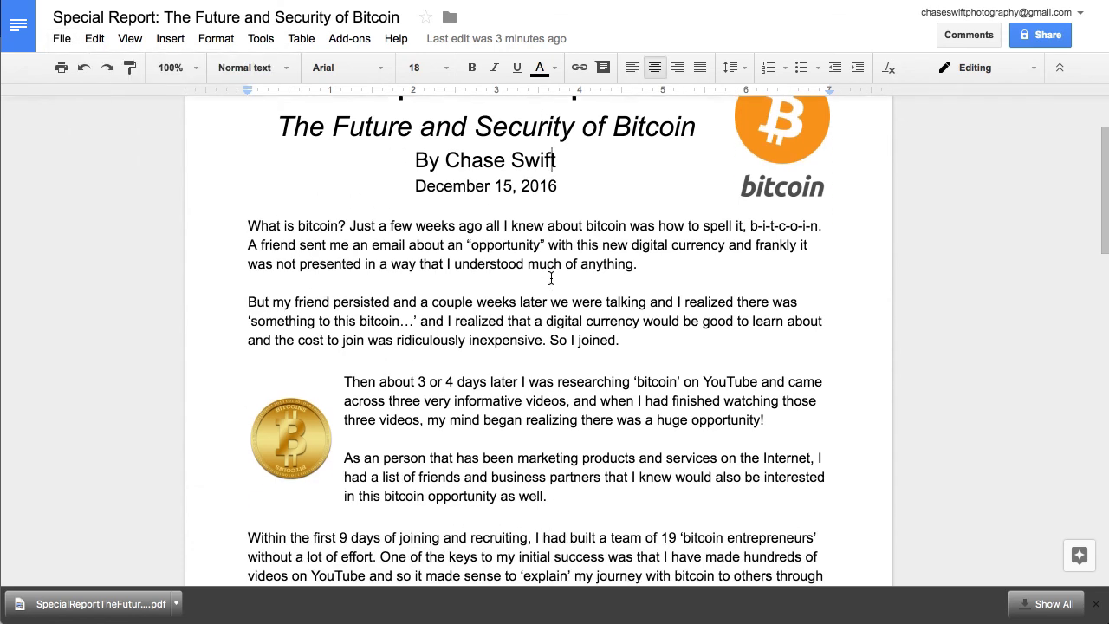
scroll(551, 278, down, 8)
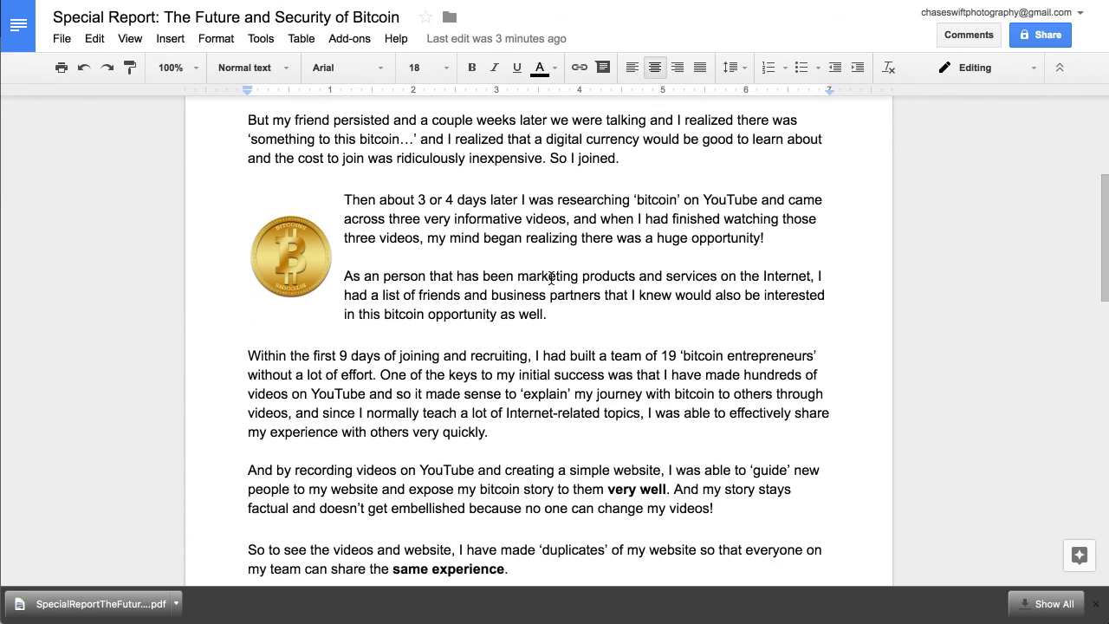
scroll(552, 277, down, 1)
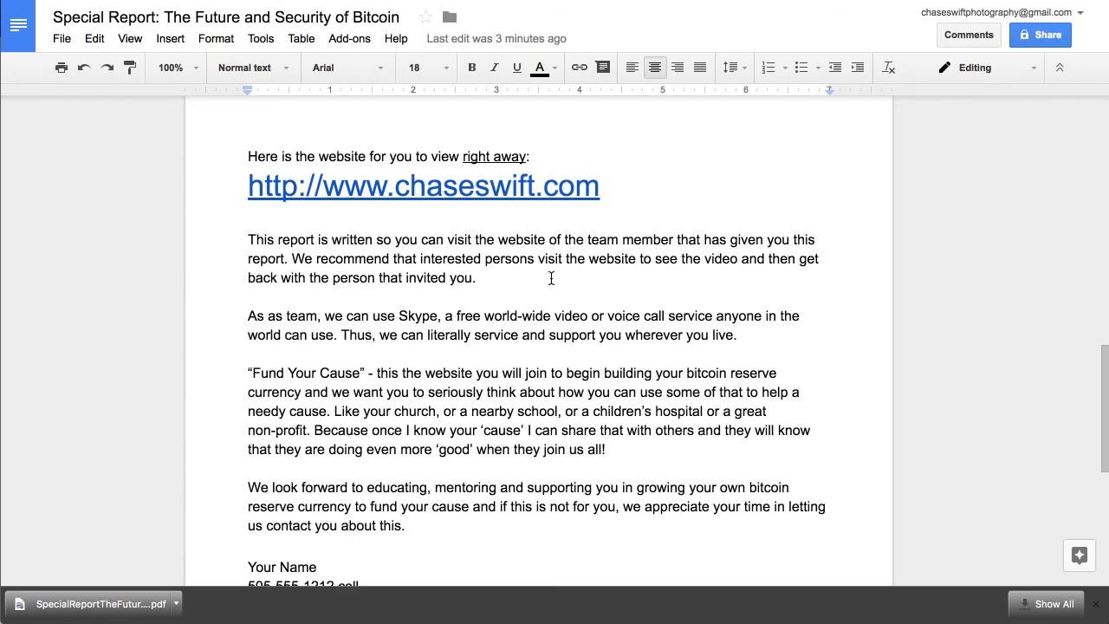
scroll(551, 278, down, 2)
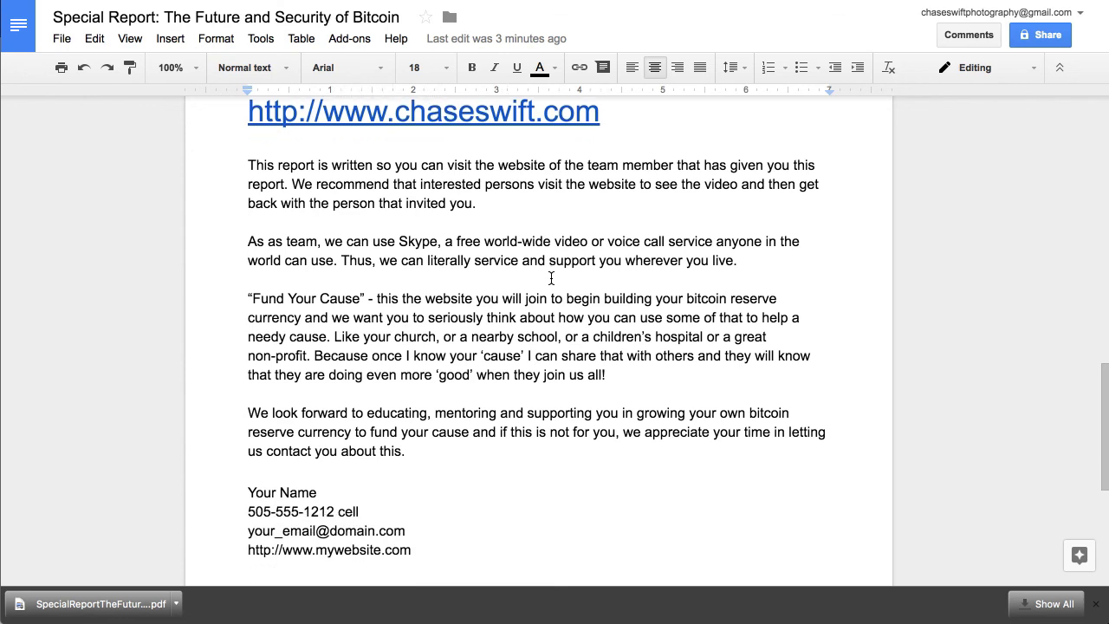
scroll(551, 277, down, 2)
scroll(551, 278, up, 11)
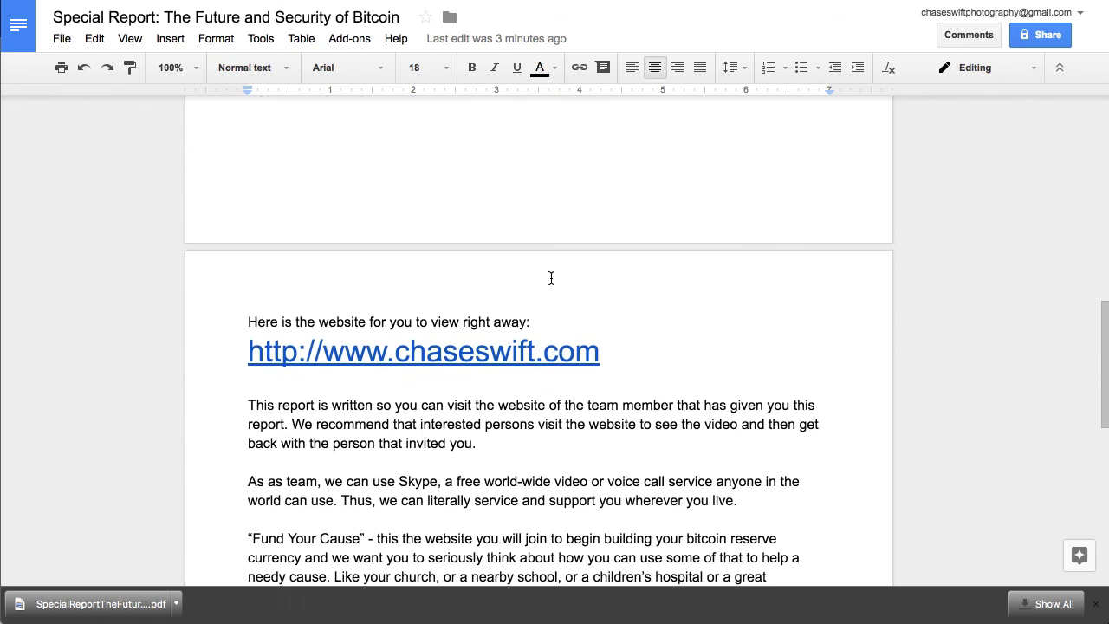
scroll(551, 277, up, 20)
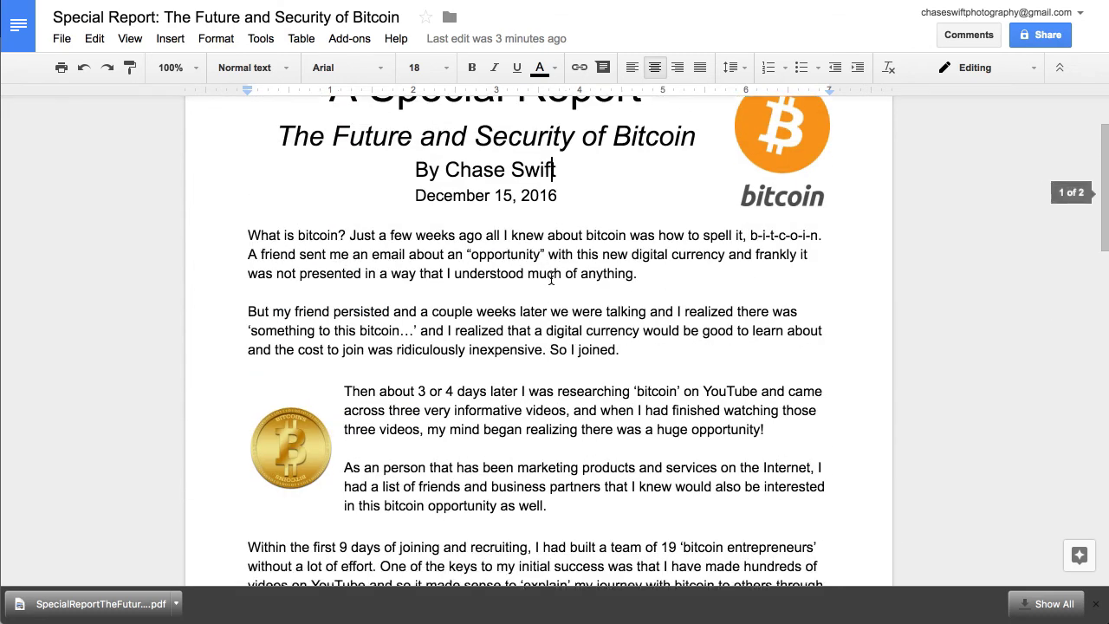